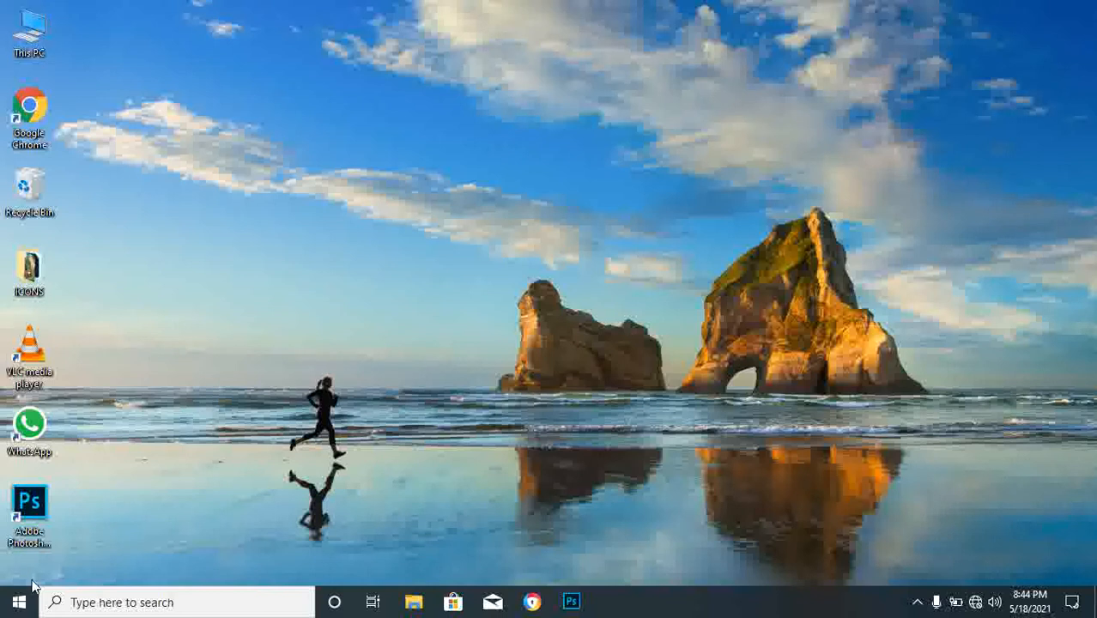
Step: Launch Adobe Photoshop CC 2019 from the Windows desktop
{"action": "left_click", "coordinate": [49, 520]}
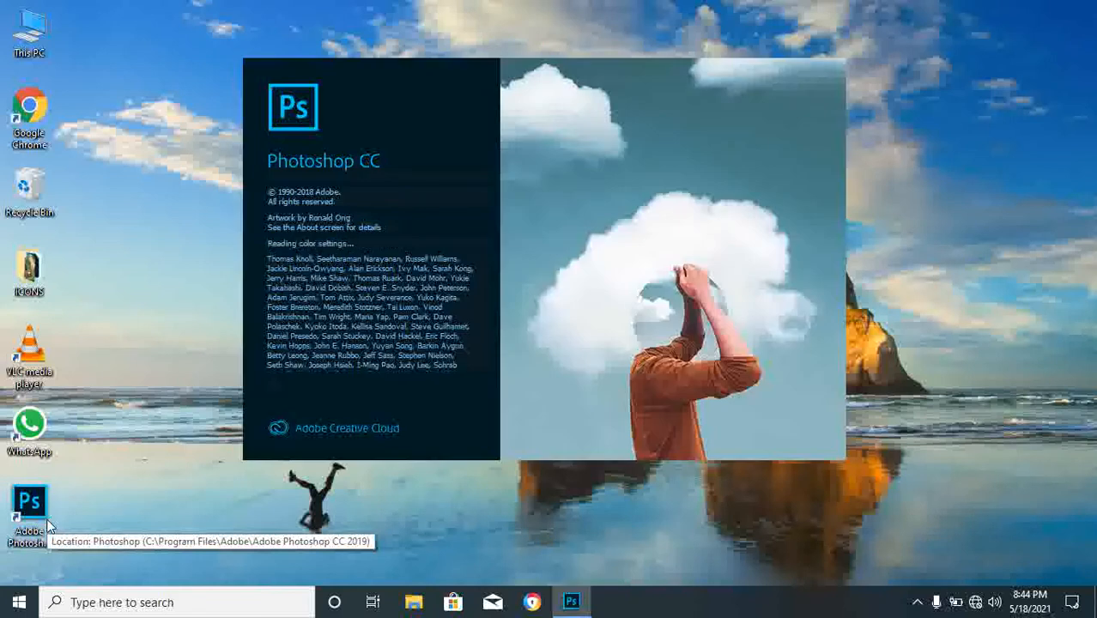
{"action": "left_click", "coordinate": [19, 602]}
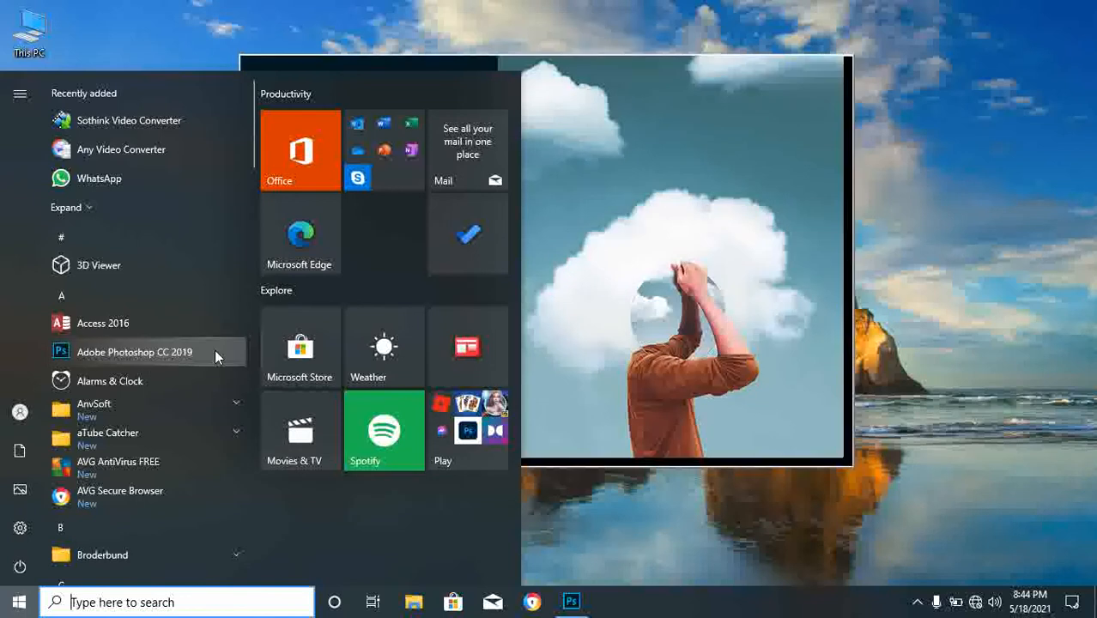
{"action": "left_click", "coordinate": [736, 526]}
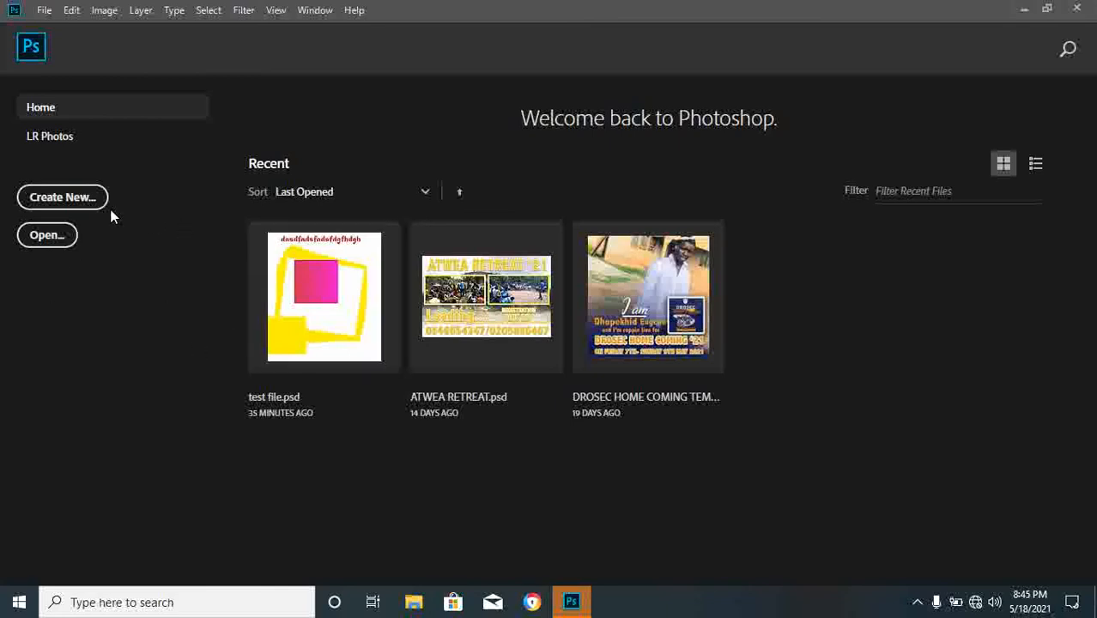
Step: Create a new 7 x 5 inch landscape document at 300 pixels/inch in 8-bit RGB Color with a white background
{"action": "left_click", "coordinate": [84, 204]}
{"action": "left_click", "coordinate": [68, 196]}
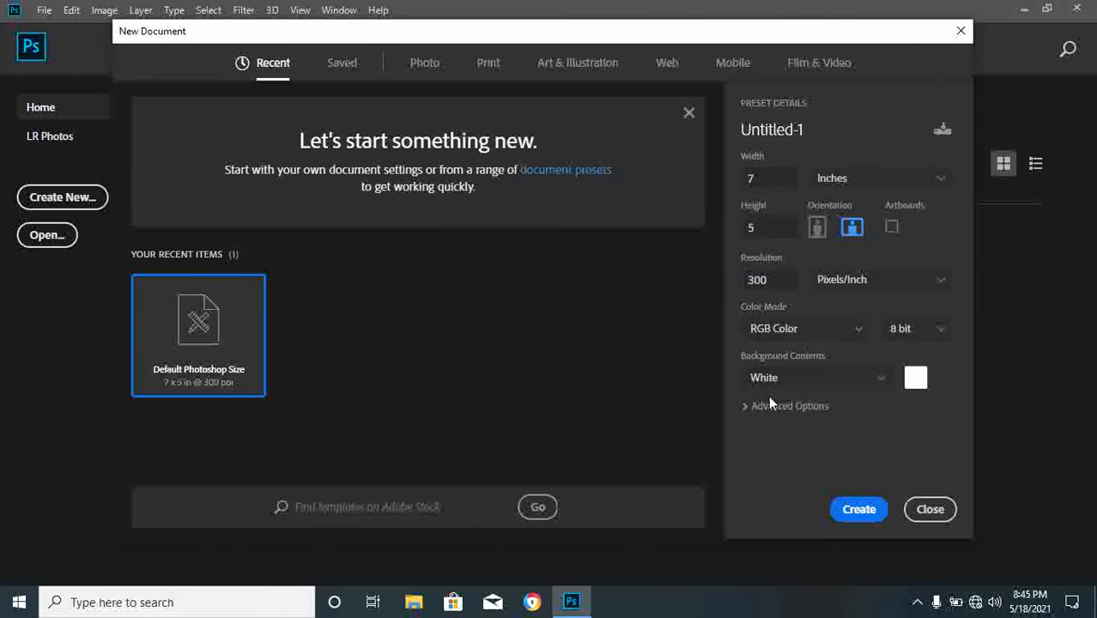
{"action": "left_click", "coordinate": [852, 510]}
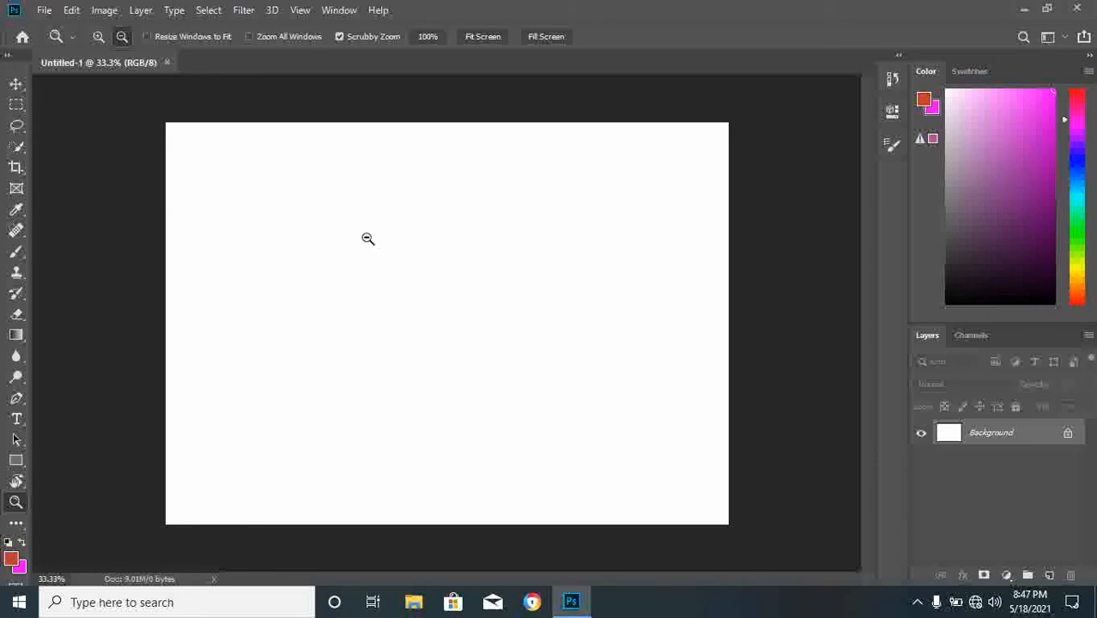
Step: Examine the blank canvas at several magnifications by zooming out and in with the Zoom tool
{"action": "left_click", "coordinate": [367, 238]}
{"action": "left_click", "coordinate": [367, 239]}
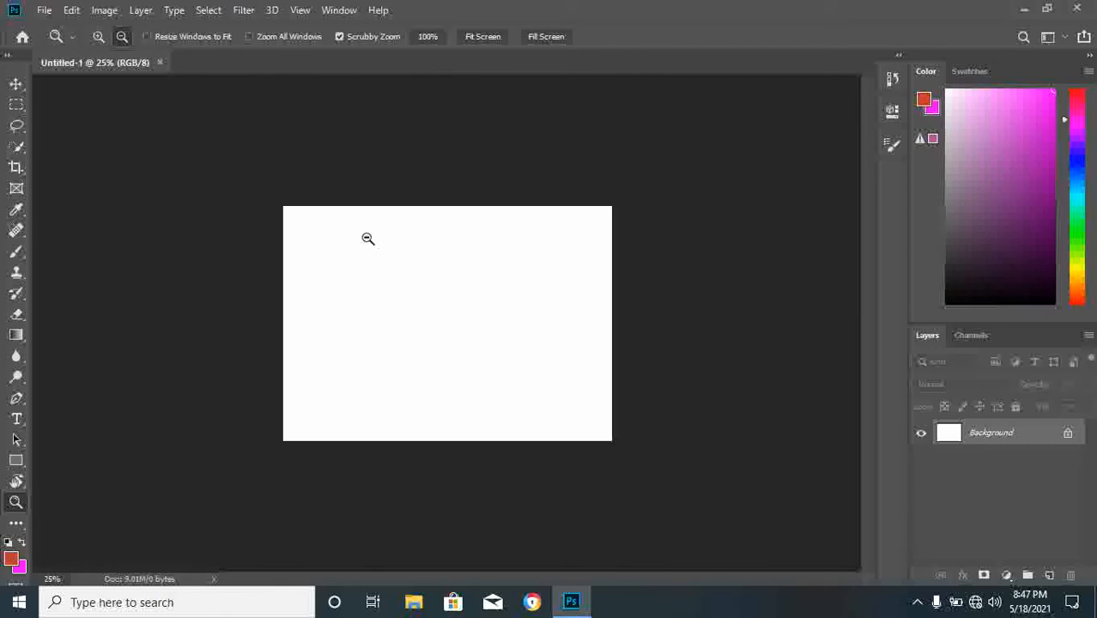
{"action": "left_click", "coordinate": [97, 38]}
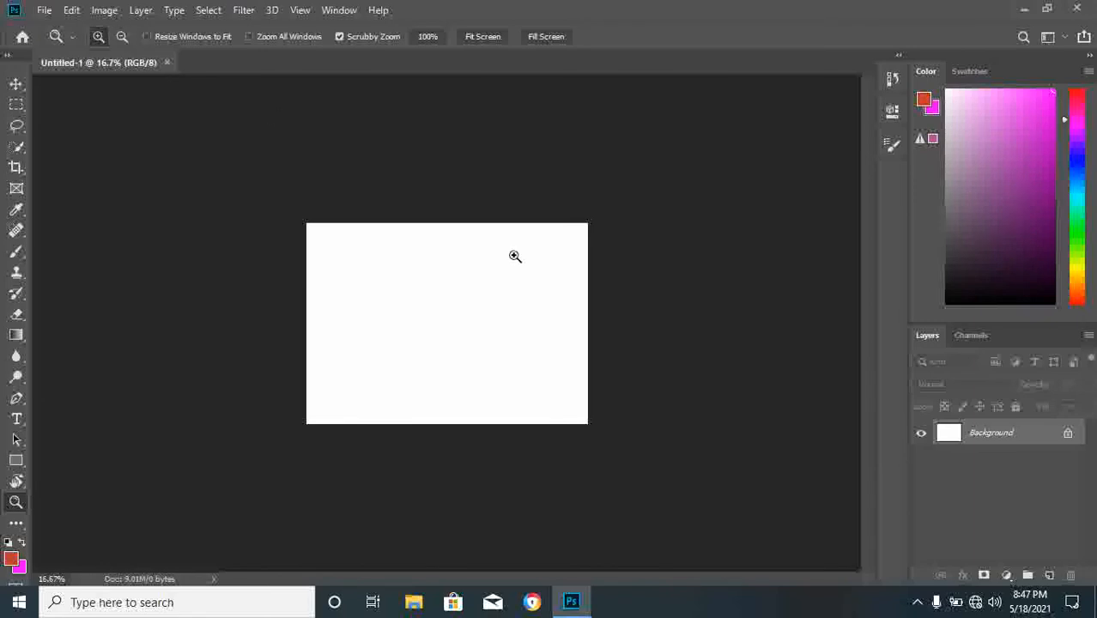
{"action": "left_click", "coordinate": [479, 263]}
{"action": "left_click_drag", "start_coordinate": [479, 263], "coordinate": [479, 262]}
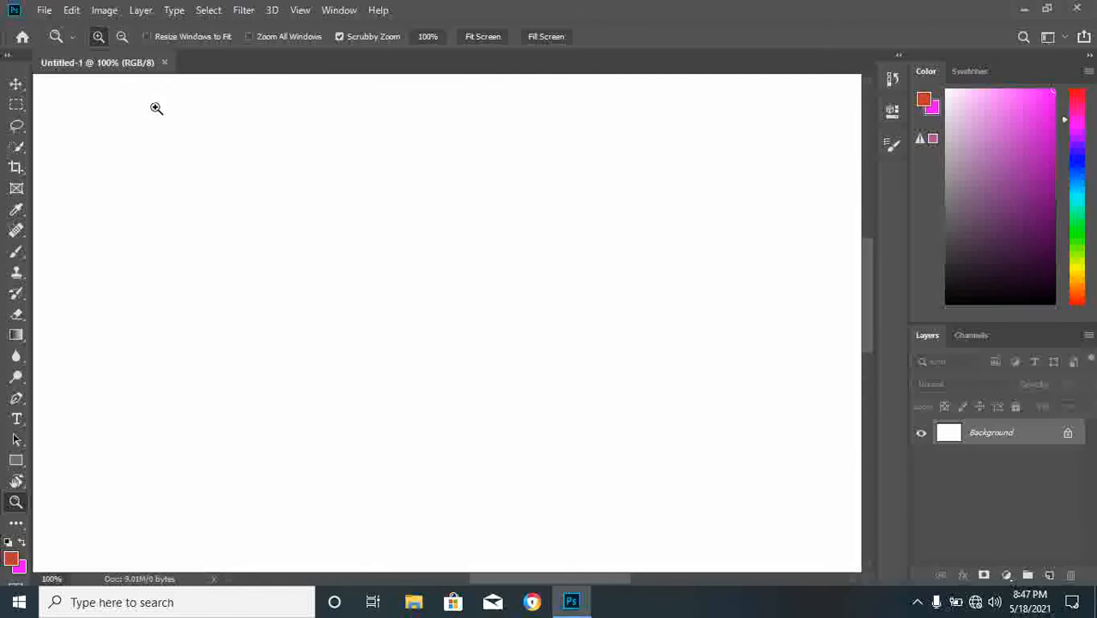
{"action": "left_click", "coordinate": [124, 37]}
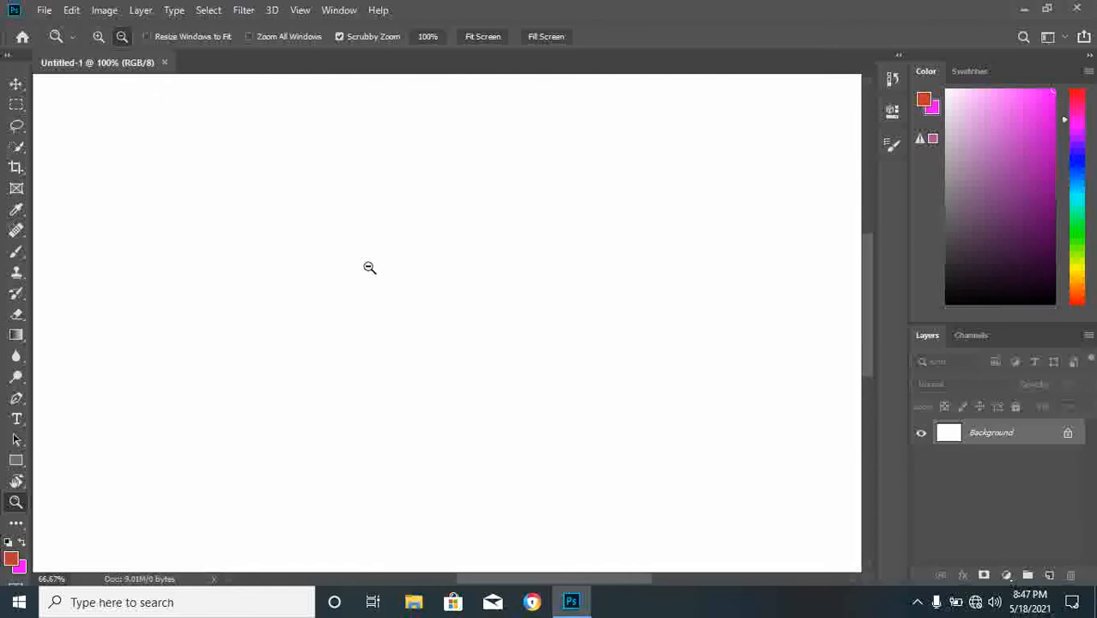
{"action": "left_click_drag", "start_coordinate": [368, 267], "coordinate": [368, 267]}
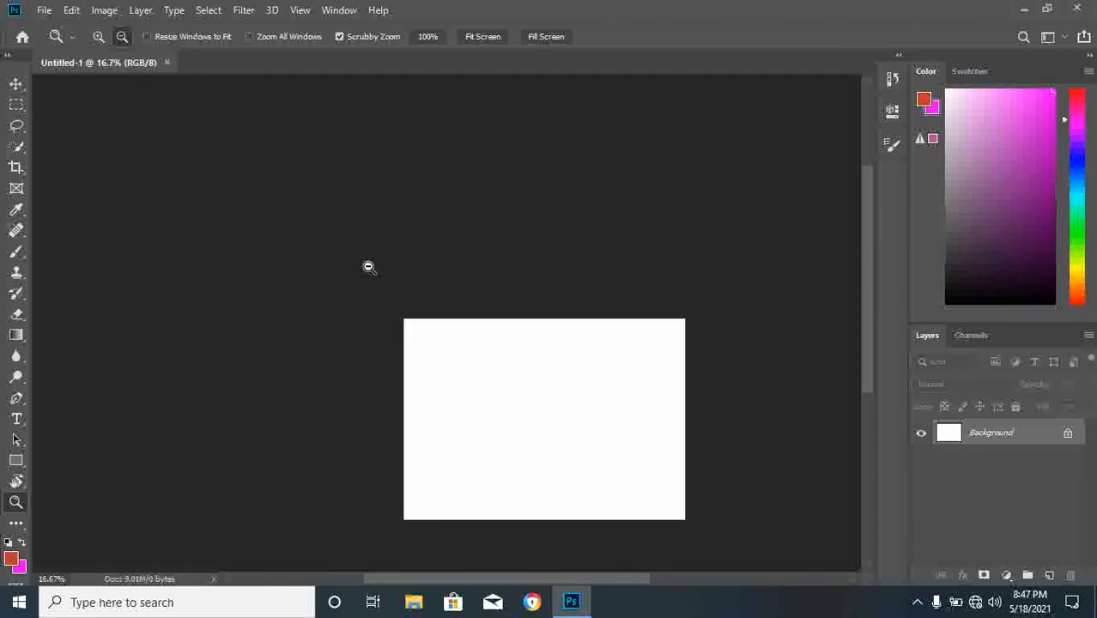
{"action": "left_click", "coordinate": [97, 38]}
{"action": "left_click_drag", "start_coordinate": [543, 354], "coordinate": [543, 354]}
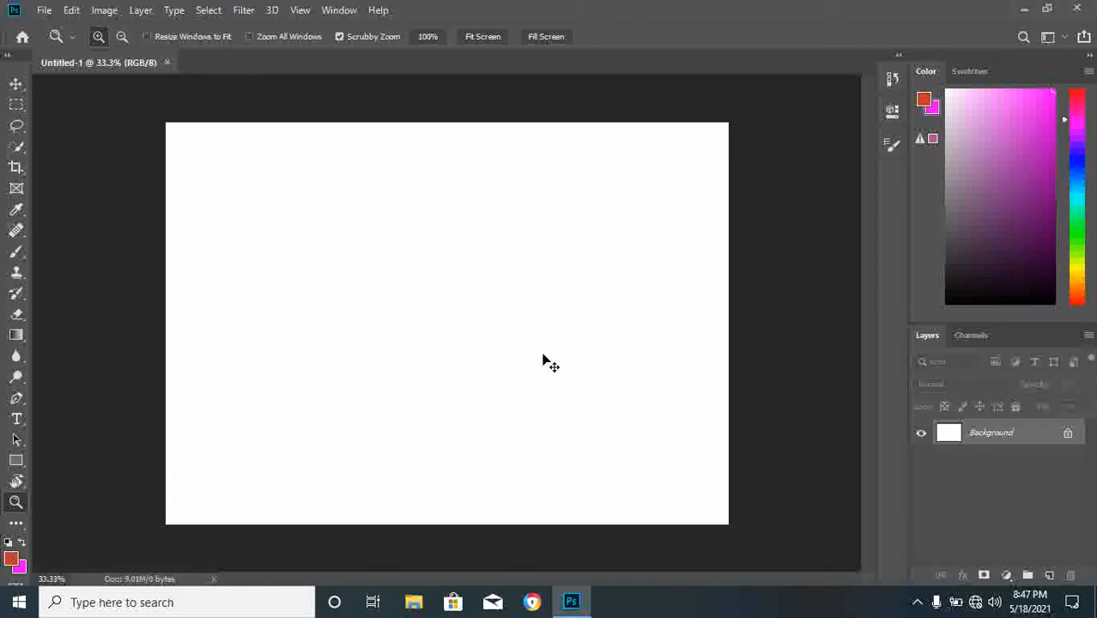
Step: View the canvas at 100% magnification and return it to 33.3%
{"action": "key", "text": "ctrl+1"}
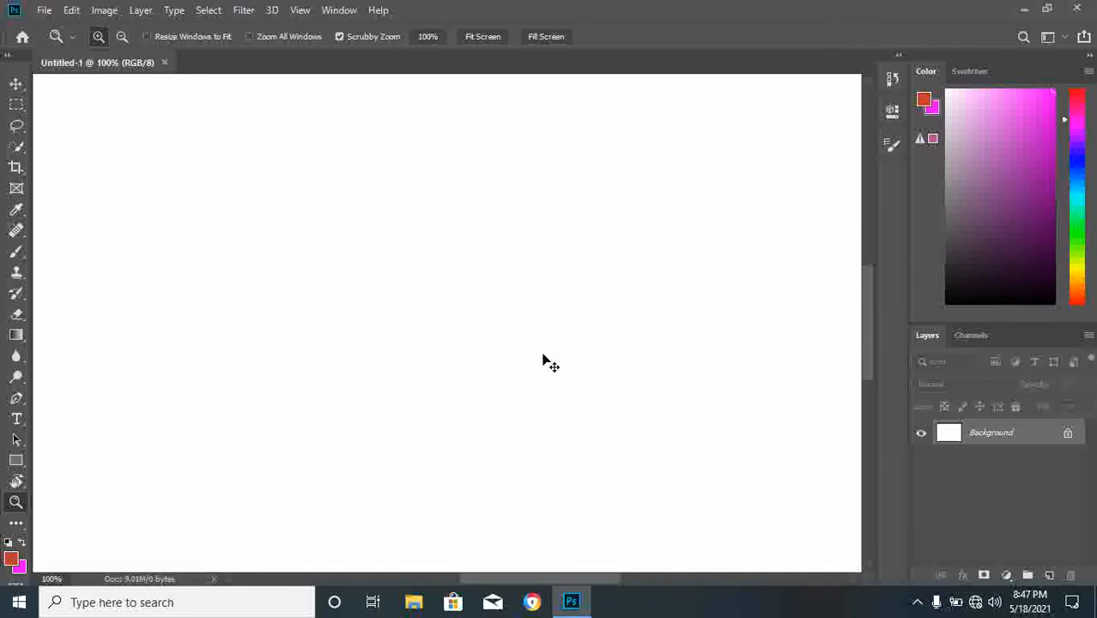
{"action": "key", "text": "ctrl+minus"}
{"action": "key", "text": "ctrl+minus"}
{"action": "key", "text": "ctrl+minus"}
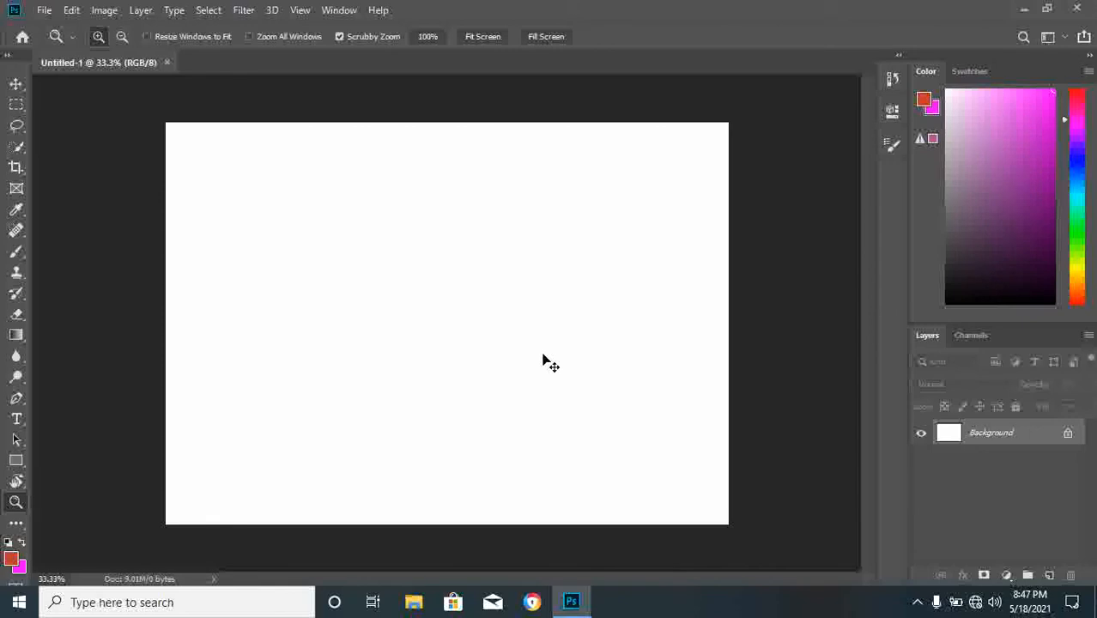
Step: Try to rotate the canvas view with the Rotate View tool, and switch to the Hand tool
{"action": "left_click", "coordinate": [17, 485]}
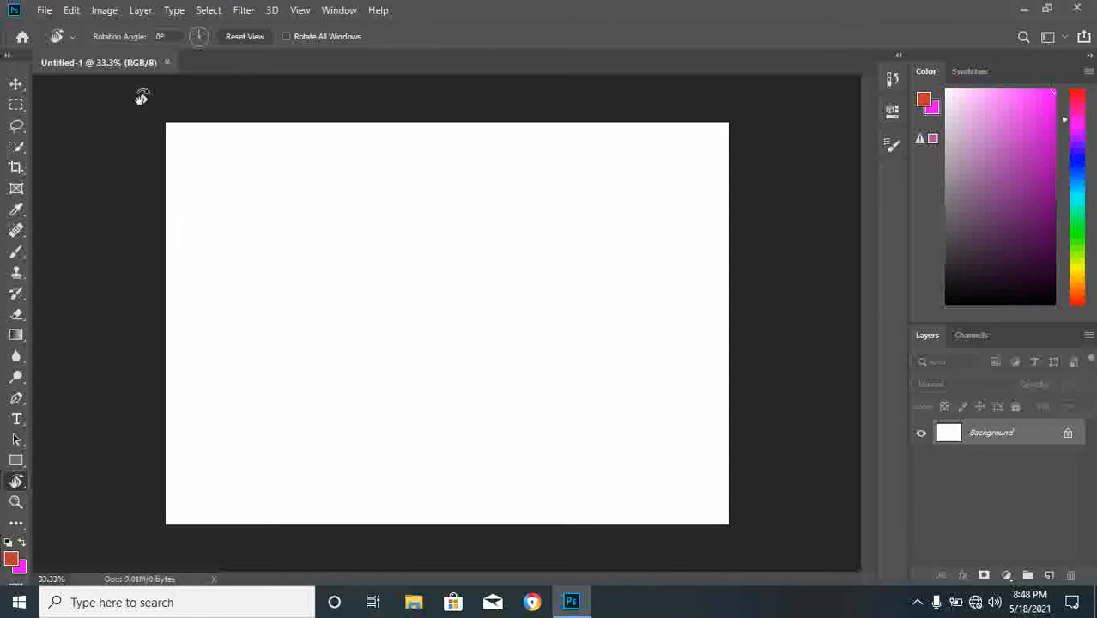
{"action": "left_click_drag", "start_coordinate": [211, 161], "coordinate": [336, 262]}
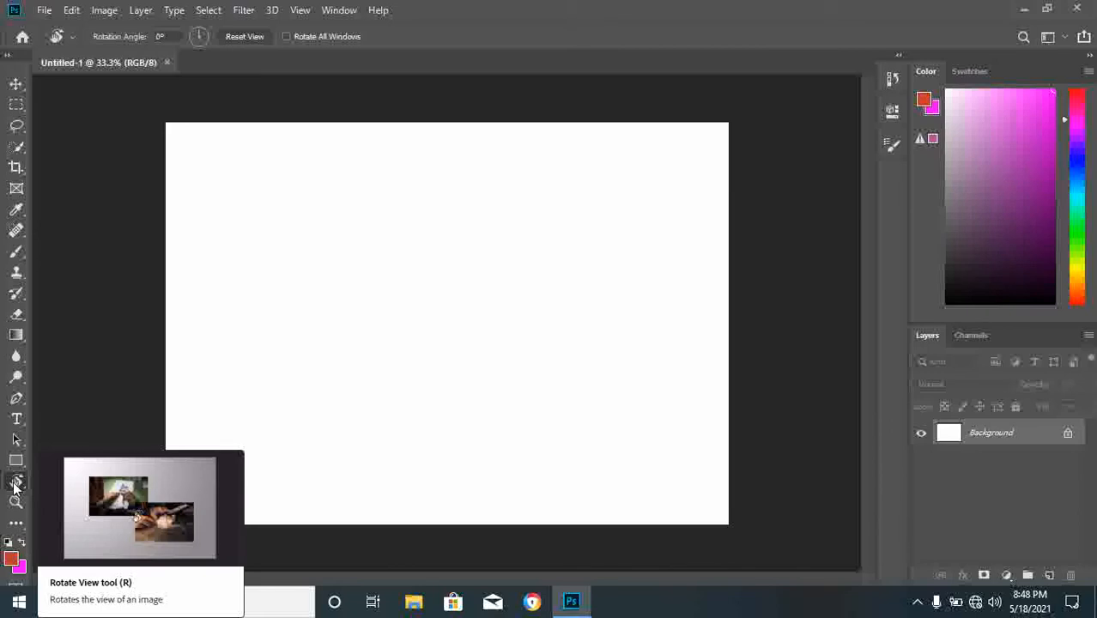
{"action": "left_click", "coordinate": [14, 483]}
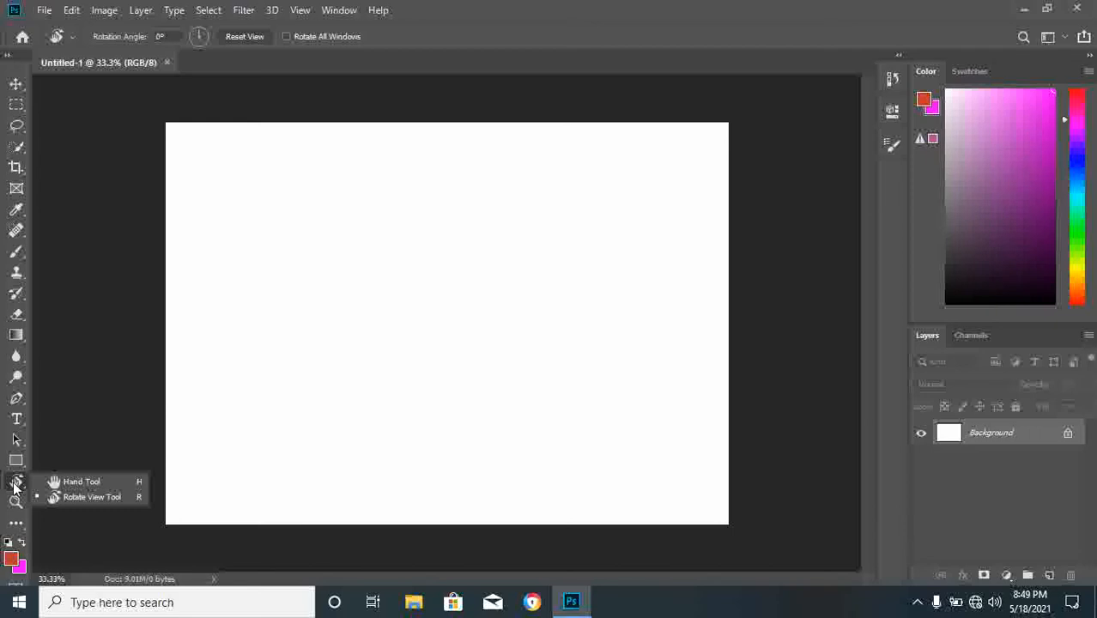
{"action": "left_click", "coordinate": [91, 482]}
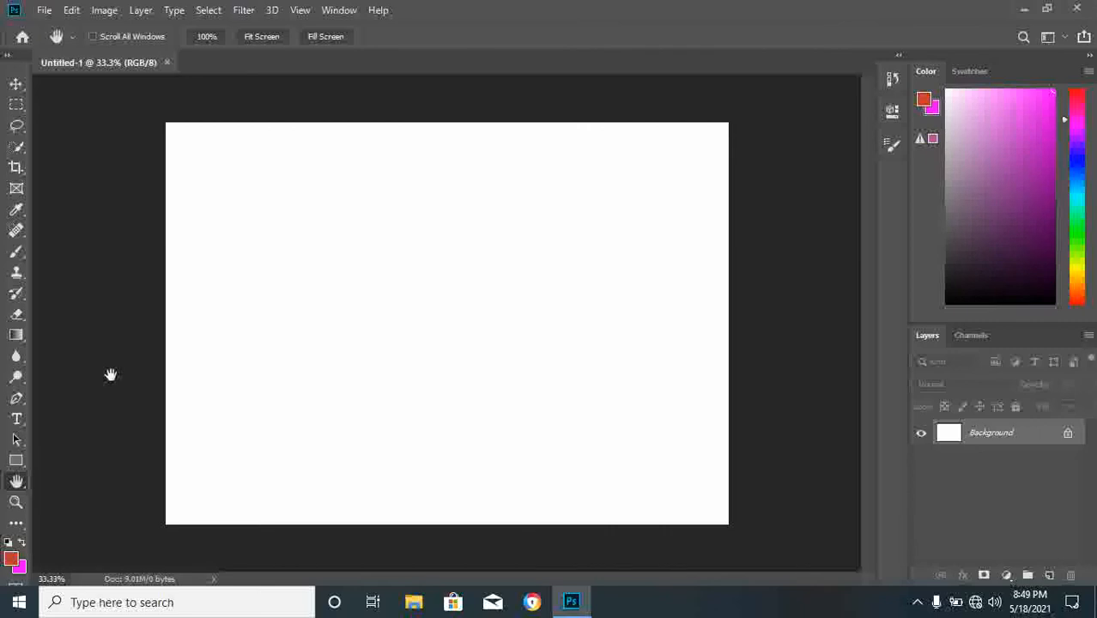
Step: Draw two overlapping yellow rectangles, a wide one about 1116 x 708 px and a tall one about 498 x 1197 px, and deselect their path
{"action": "left_click", "coordinate": [20, 463]}
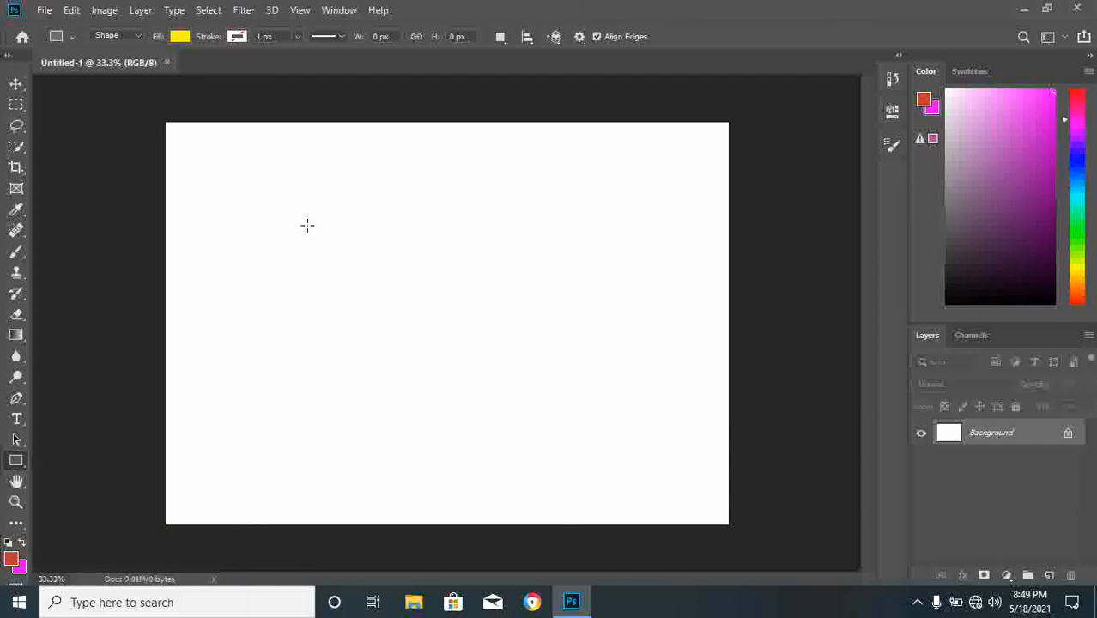
{"action": "left_click_drag", "start_coordinate": [307, 224], "coordinate": [606, 415]}
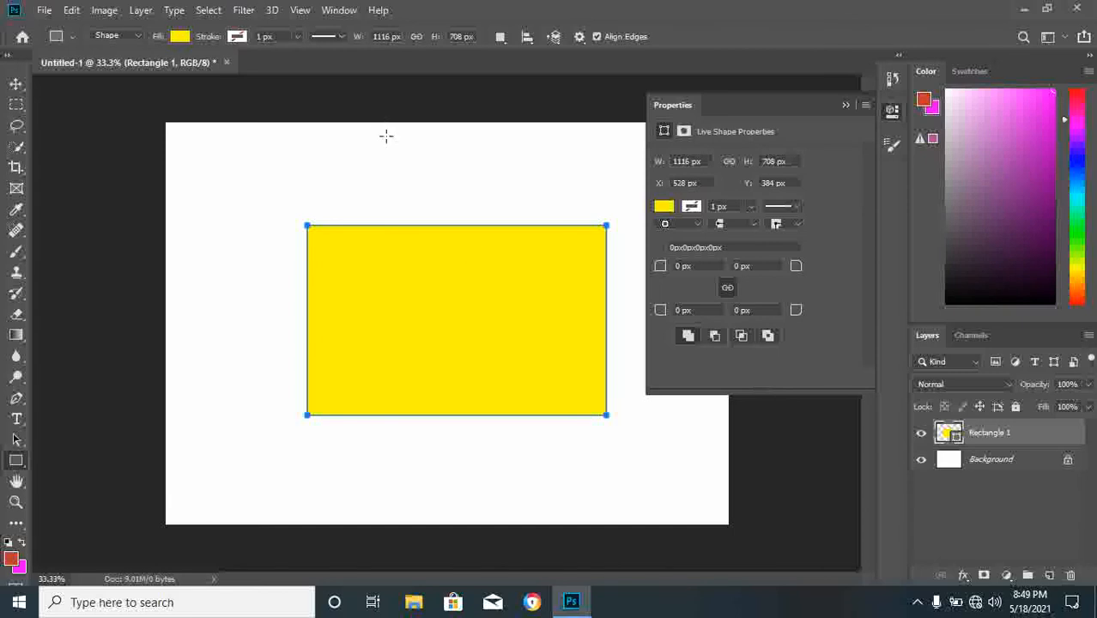
{"action": "left_click_drag", "start_coordinate": [389, 168], "coordinate": [522, 489]}
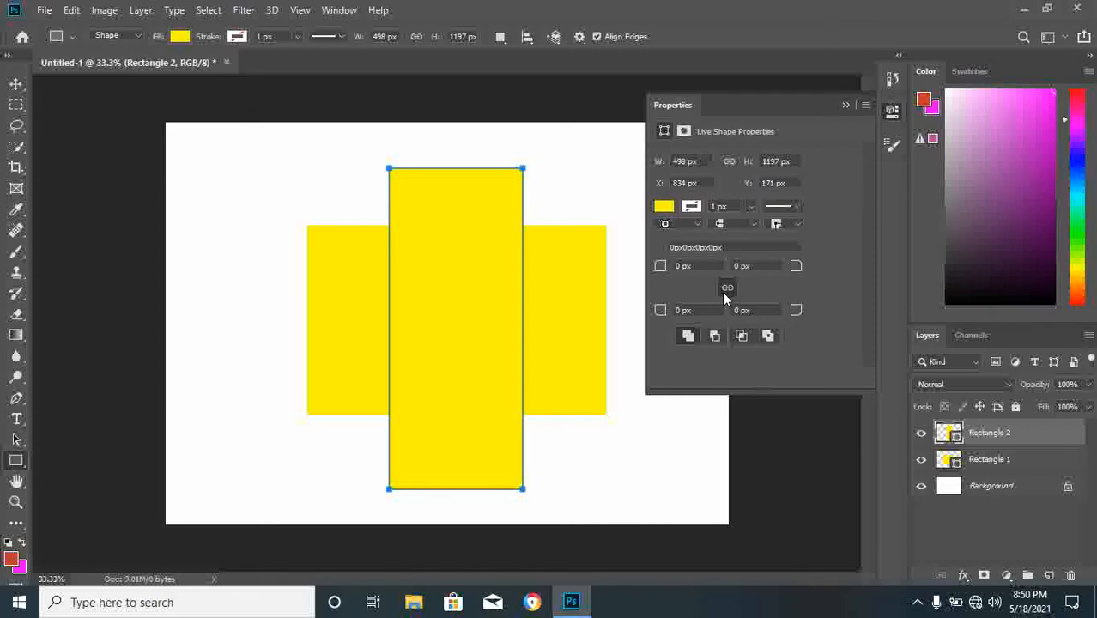
{"action": "left_click", "coordinate": [844, 106]}
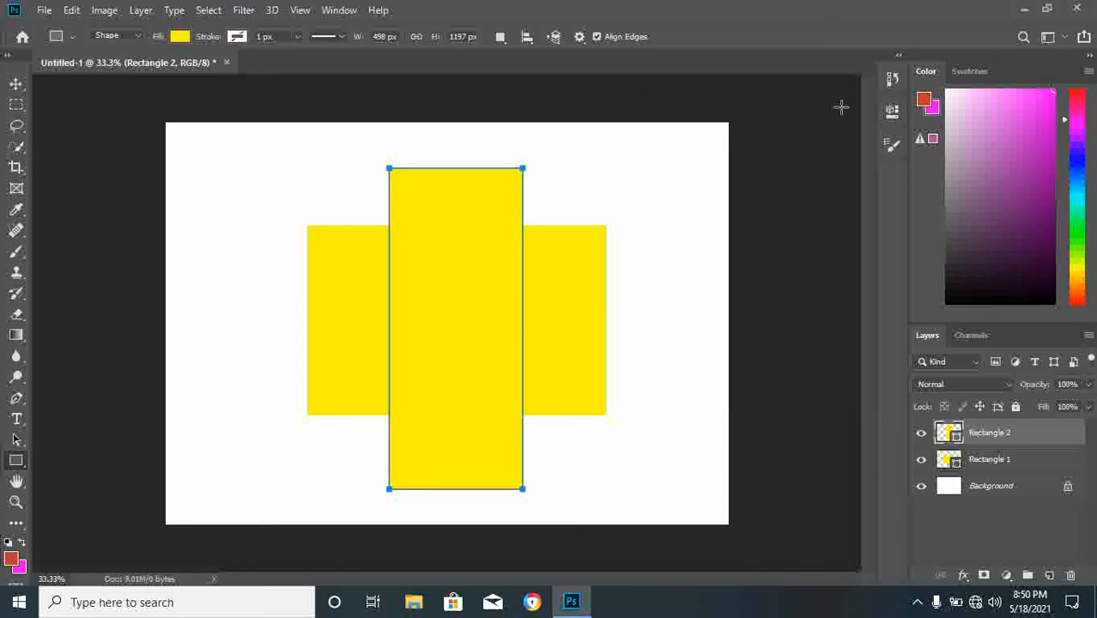
{"action": "left_click", "coordinate": [14, 440]}
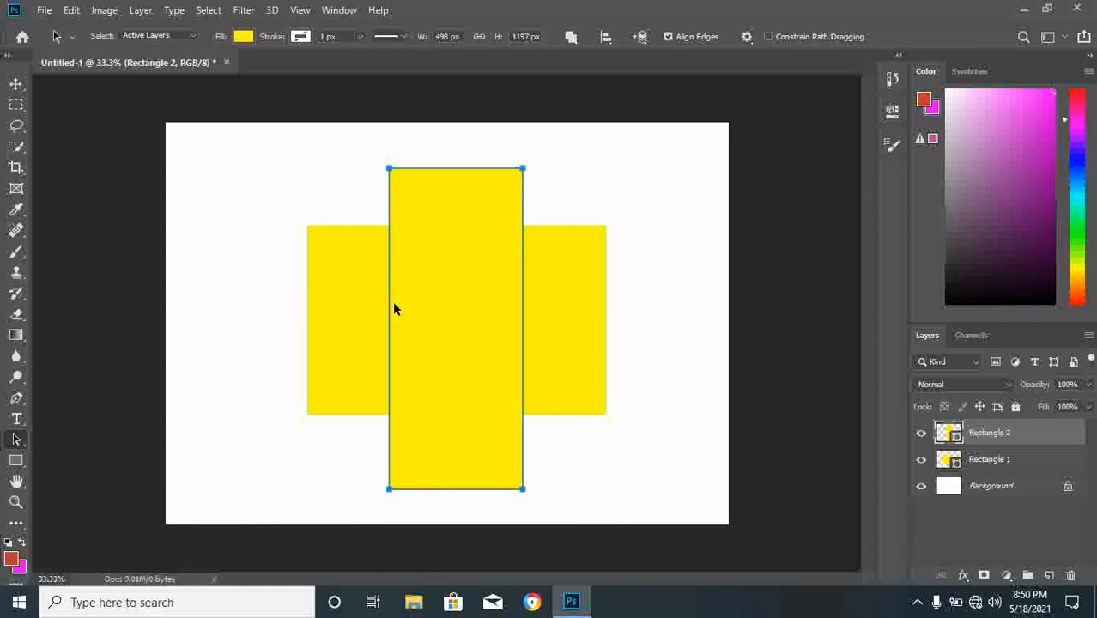
{"action": "left_click", "coordinate": [352, 316]}
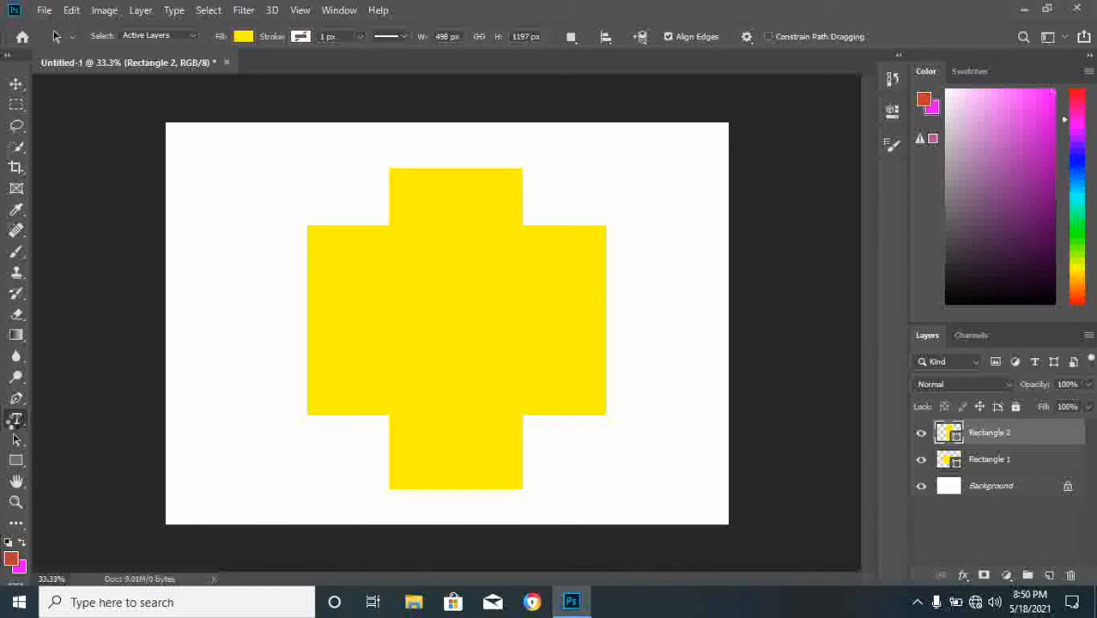
Step: Add the horizontal text "ladkfajdflajdflajlf" across the left edge of the wide yellow rectangle, in red 24 pt Matura MT Script
{"action": "left_click", "coordinate": [14, 420]}
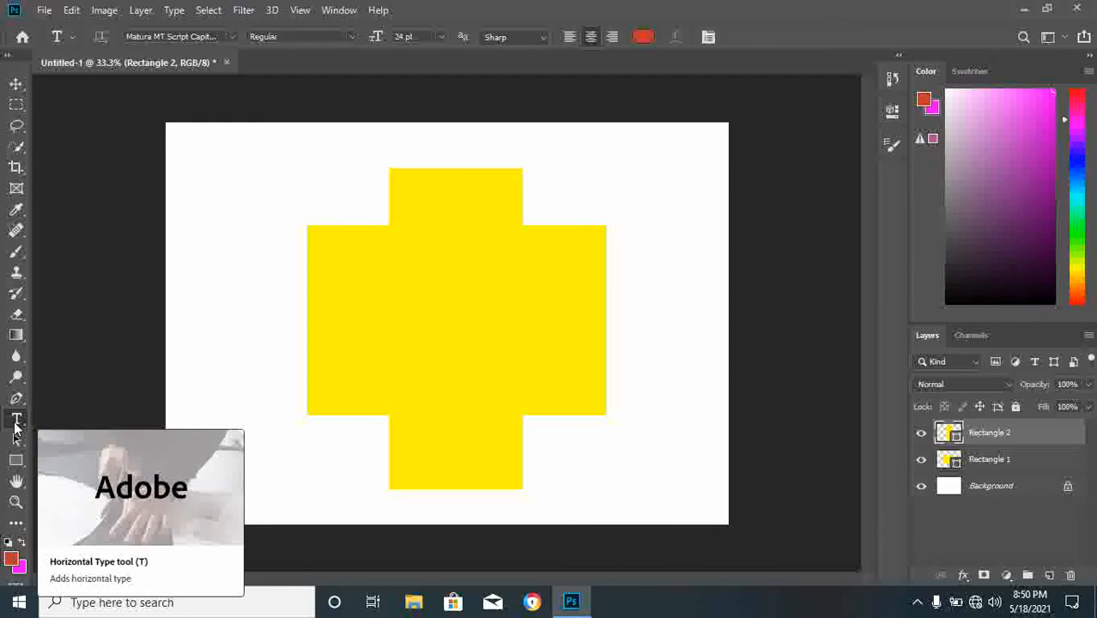
{"action": "right_click", "coordinate": [15, 423]}
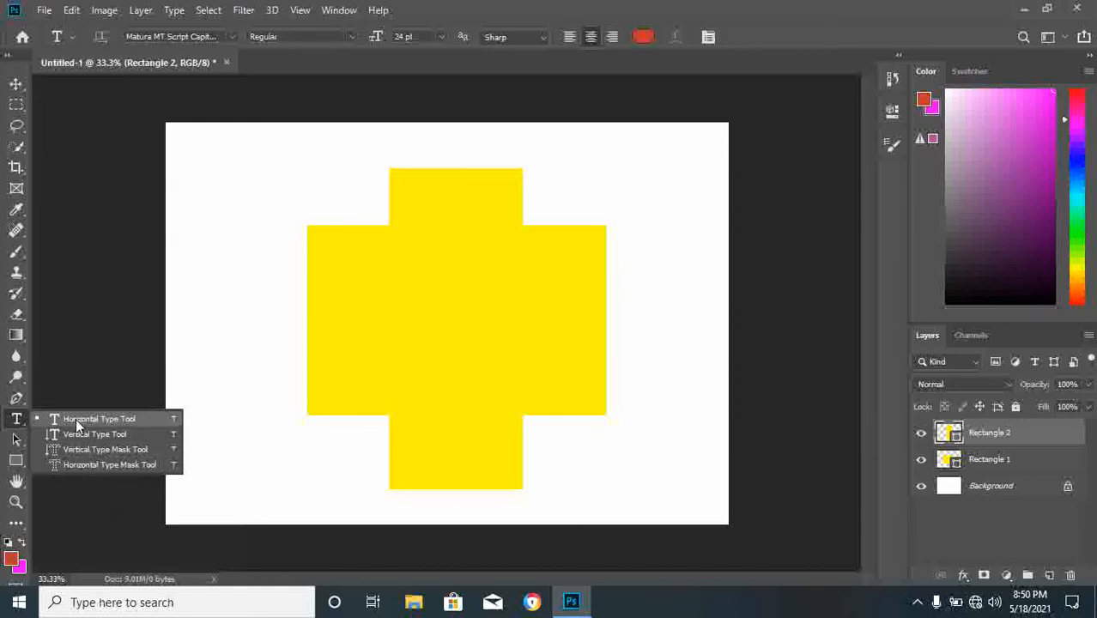
{"action": "left_click", "coordinate": [16, 421]}
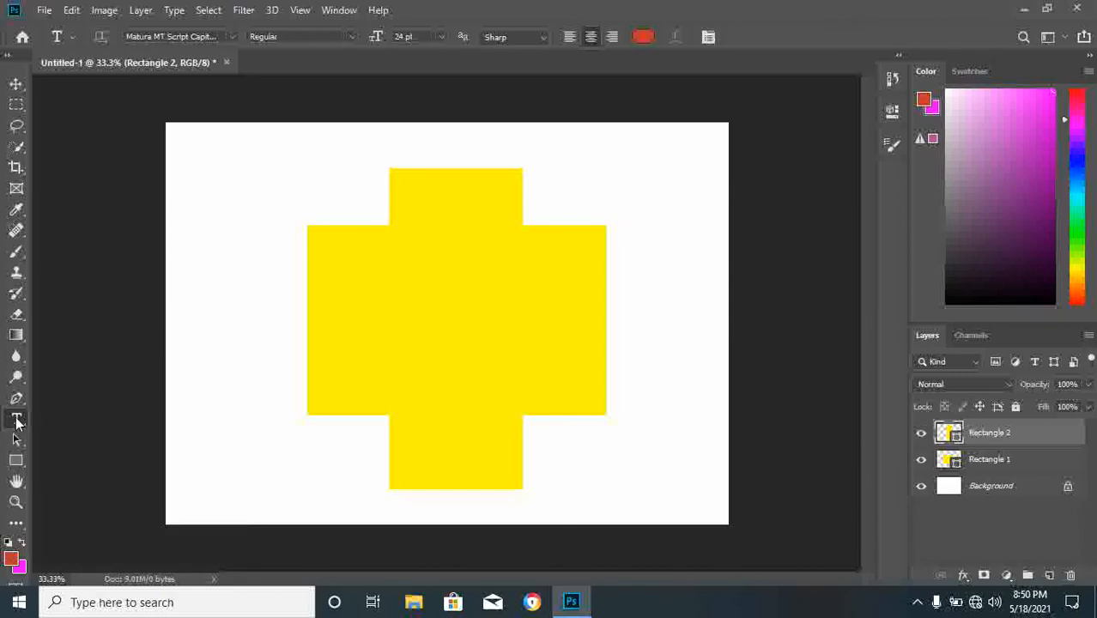
{"action": "right_click", "coordinate": [17, 420]}
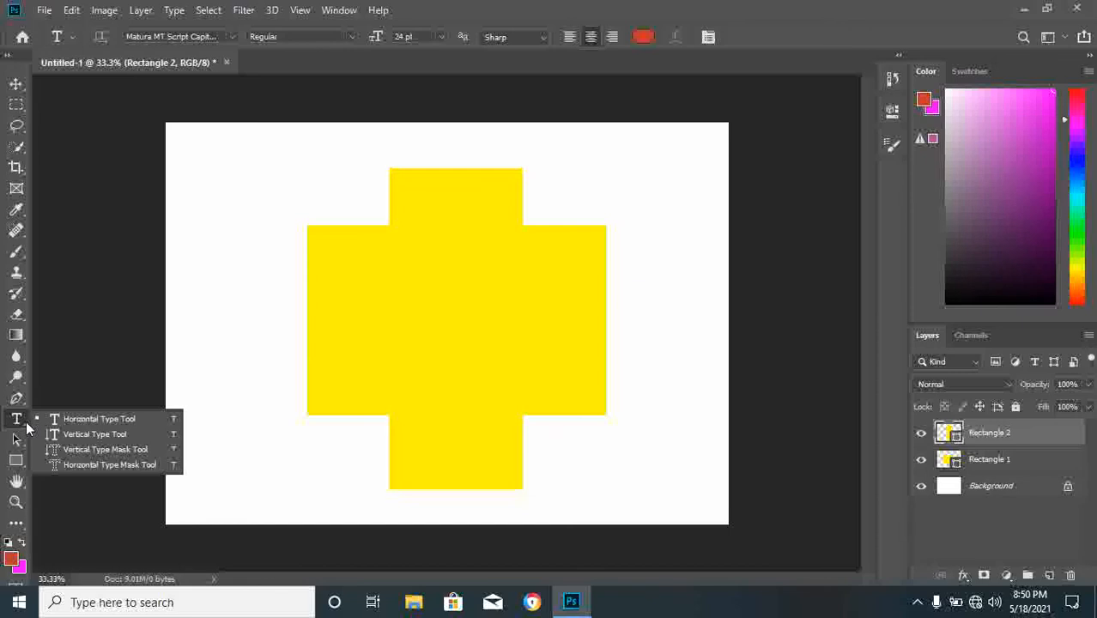
{"action": "left_click", "coordinate": [87, 419]}
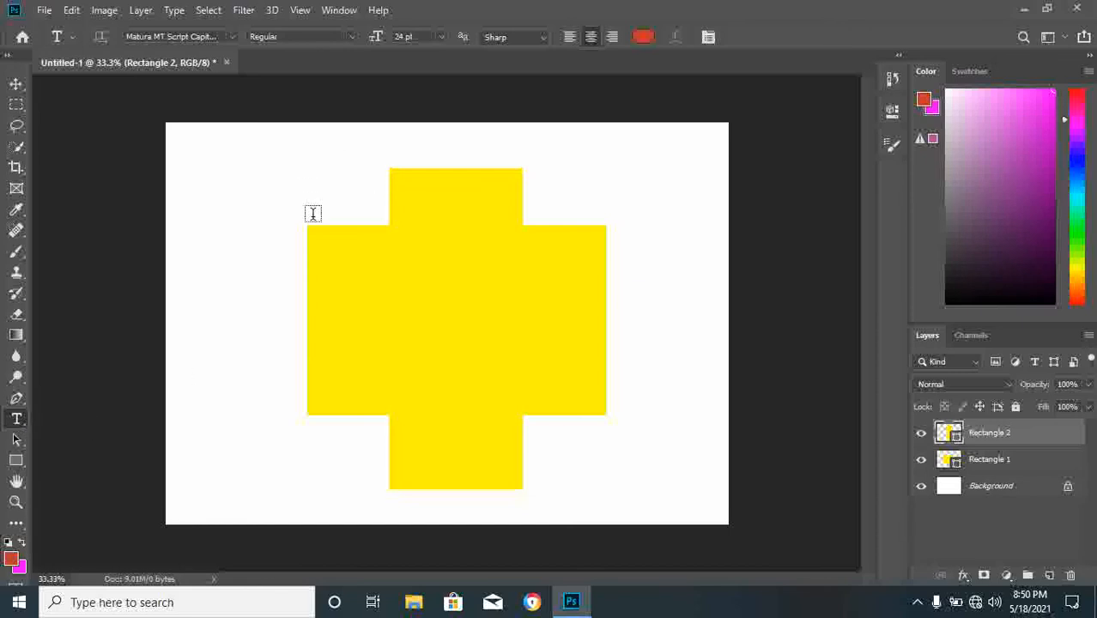
{"action": "left_click", "coordinate": [335, 272]}
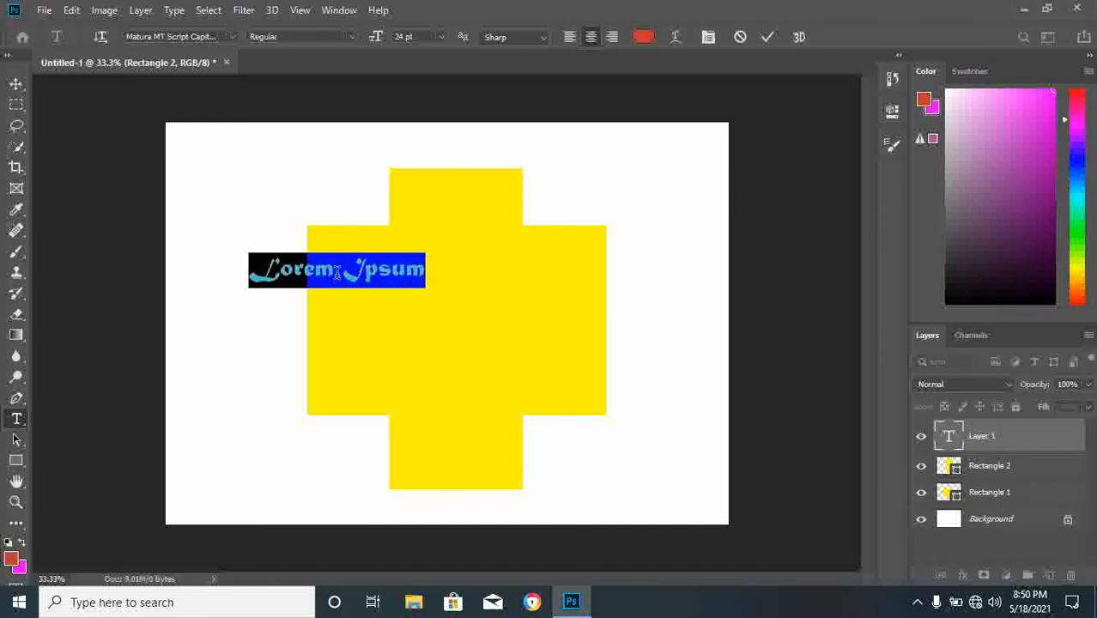
{"action": "type", "text": "ladkfajdflajdflajlf"}
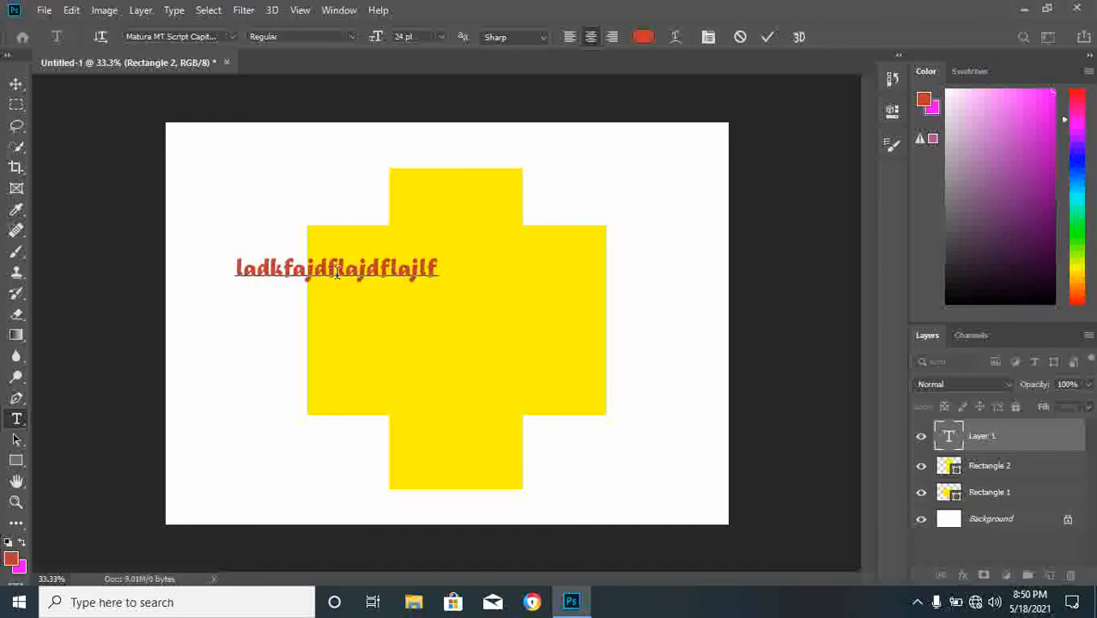
{"action": "left_click", "coordinate": [763, 39]}
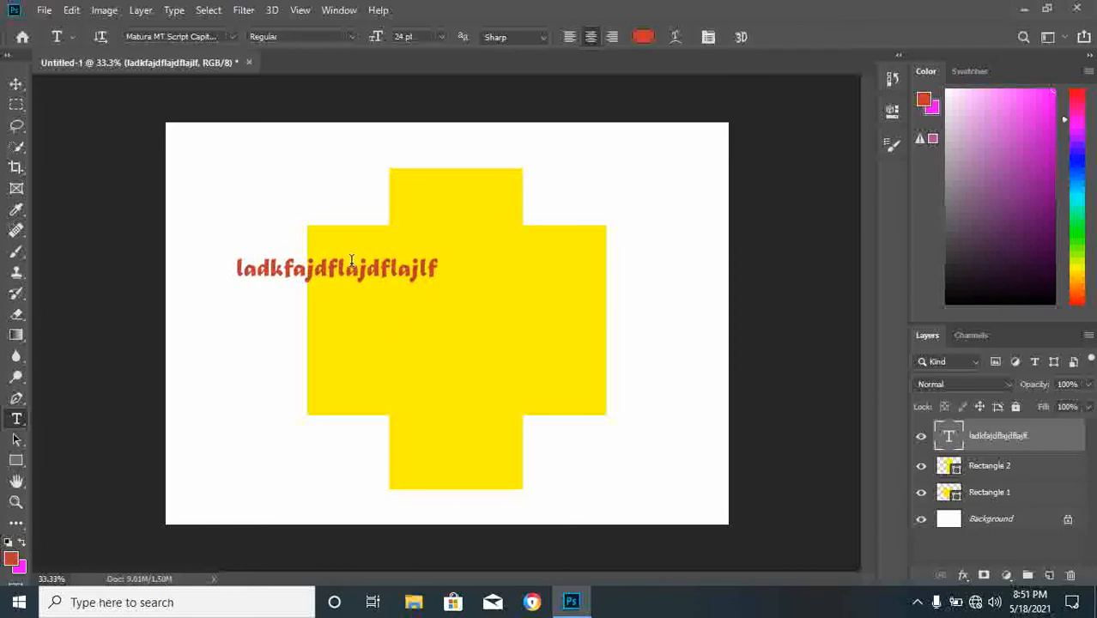
Step: Insert a line break after "ladkfajdflajdfl" in the text, add "adfad;flk" at the start of the second line, and commit the edit
{"action": "left_click", "coordinate": [402, 268]}
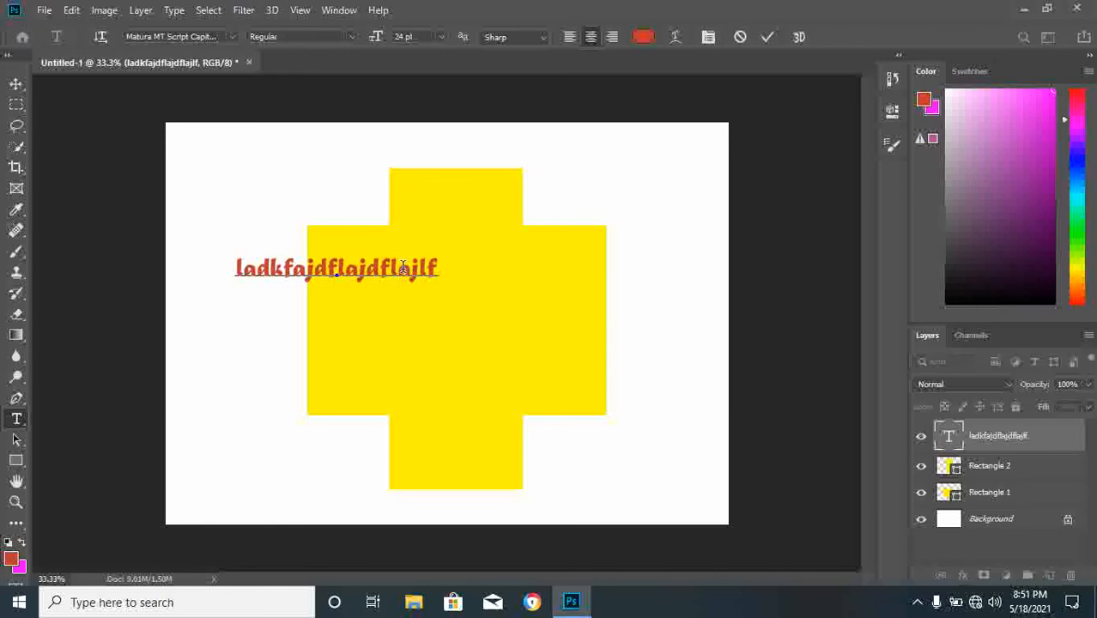
{"action": "key", "text": "Return"}
{"action": "type", "text": "adfad:flk"}
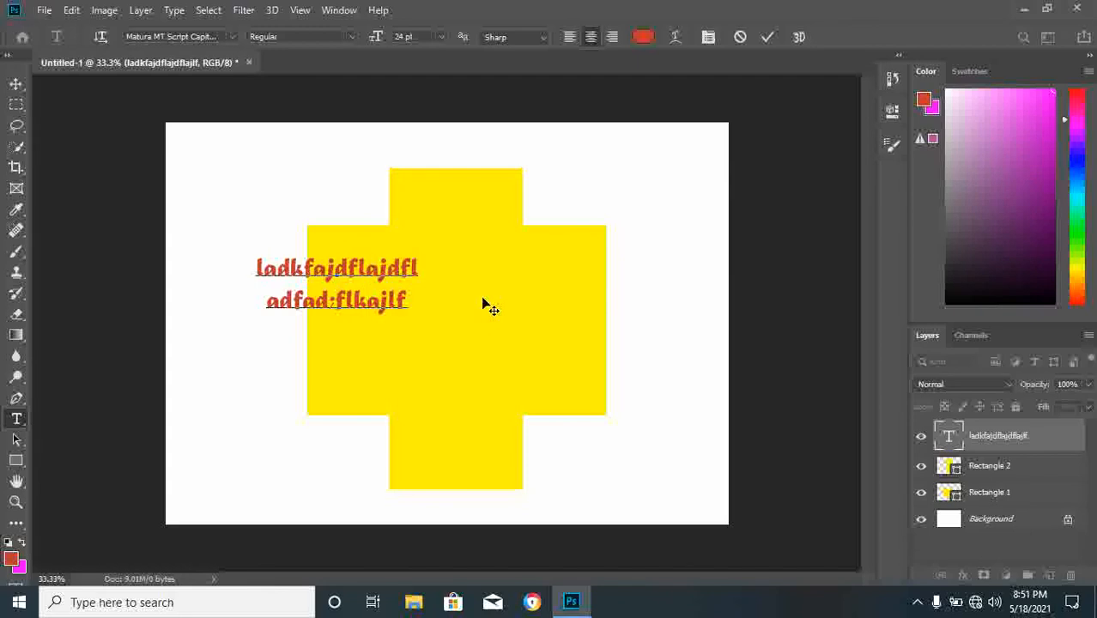
{"action": "key", "text": "ctrl"}
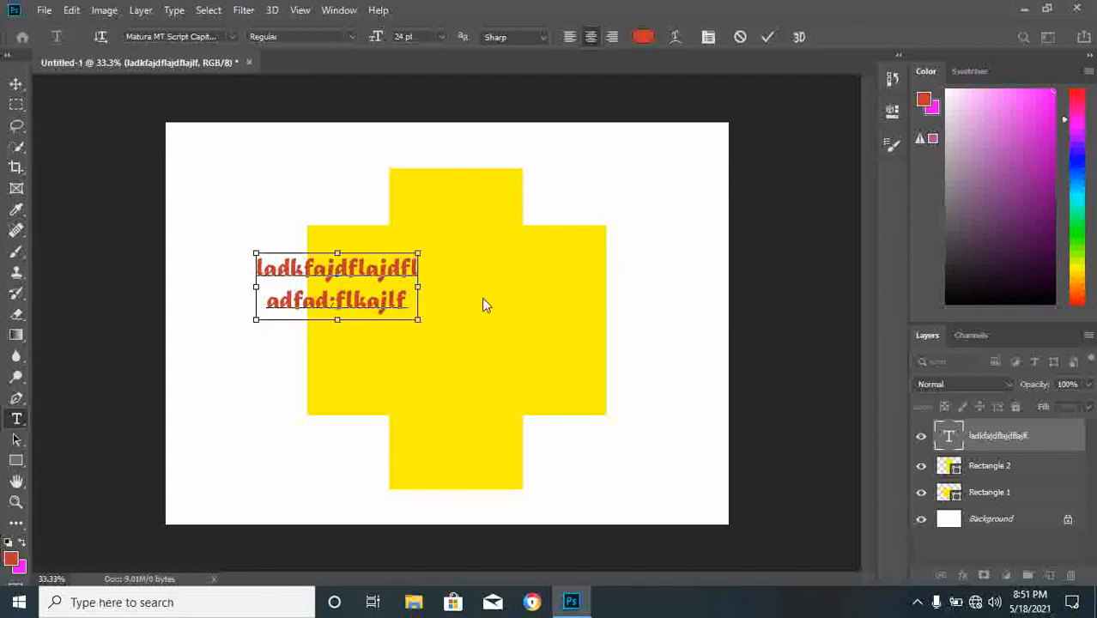
{"action": "key", "text": "ctrl+Return"}
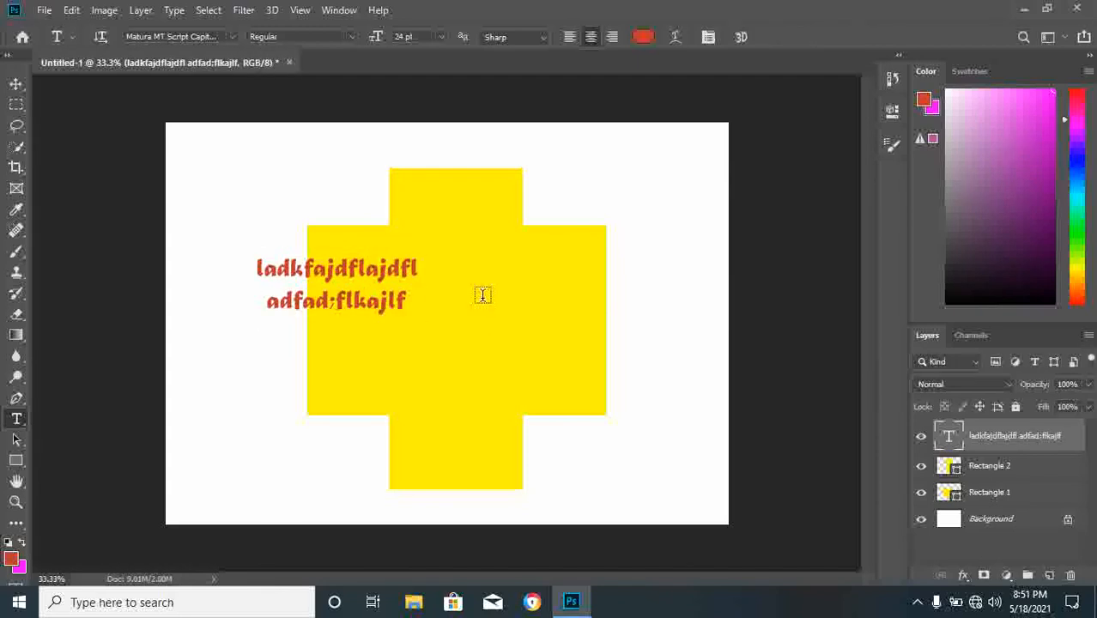
Step: Replace ";f" in the second line of the red text with "adfasd" and commit the edit
{"action": "left_click", "coordinate": [347, 302]}
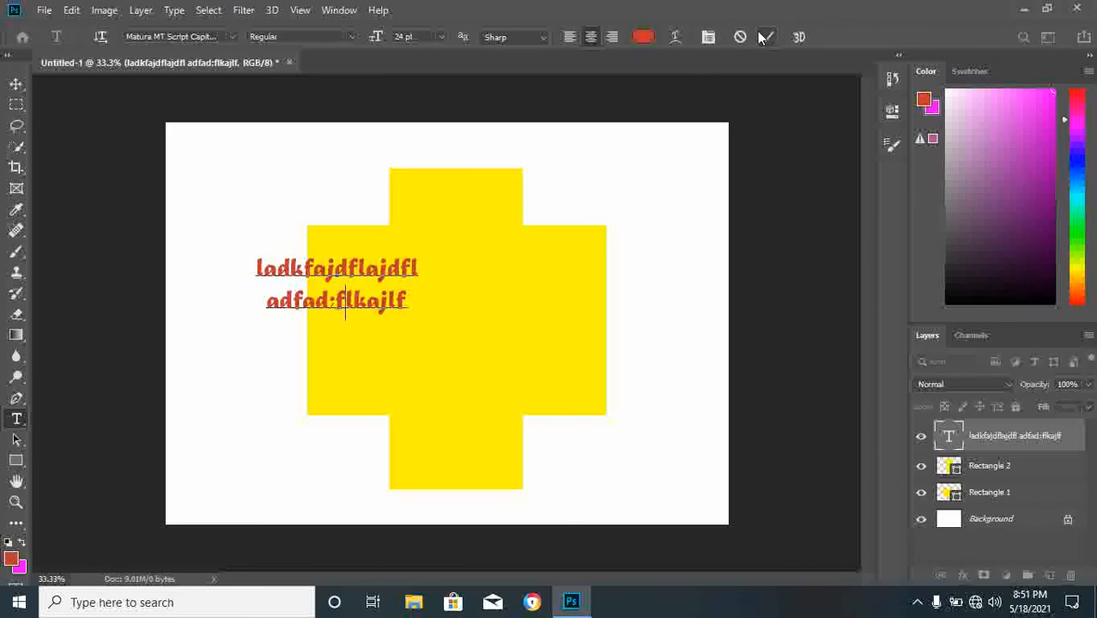
{"action": "key", "text": "BackSpace"}
{"action": "key", "text": "BackSpace"}
{"action": "type", "text": "adfasd"}
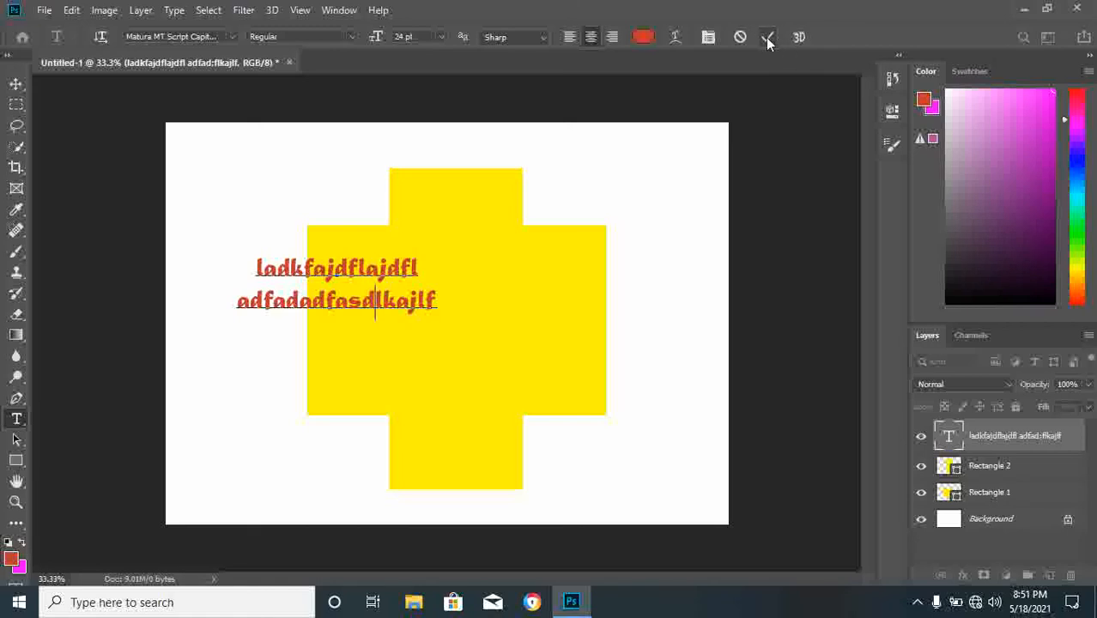
{"action": "left_click", "coordinate": [767, 37]}
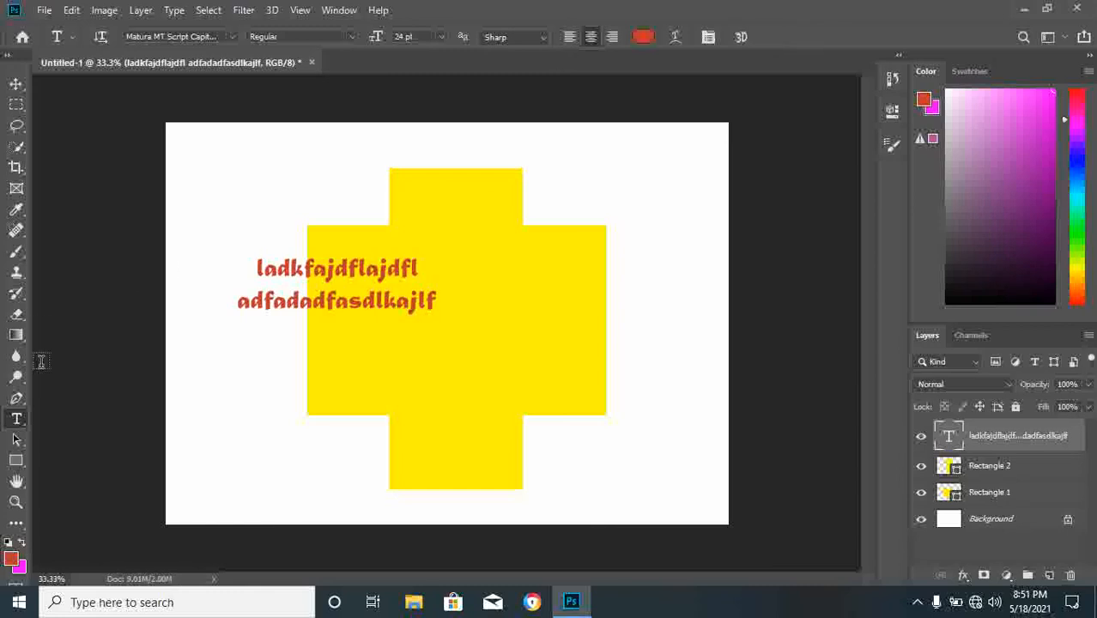
Step: Draw a closed five-point Pen path over the upper part of the yellow cross and a short two-point path inside it
{"action": "left_click", "coordinate": [12, 405]}
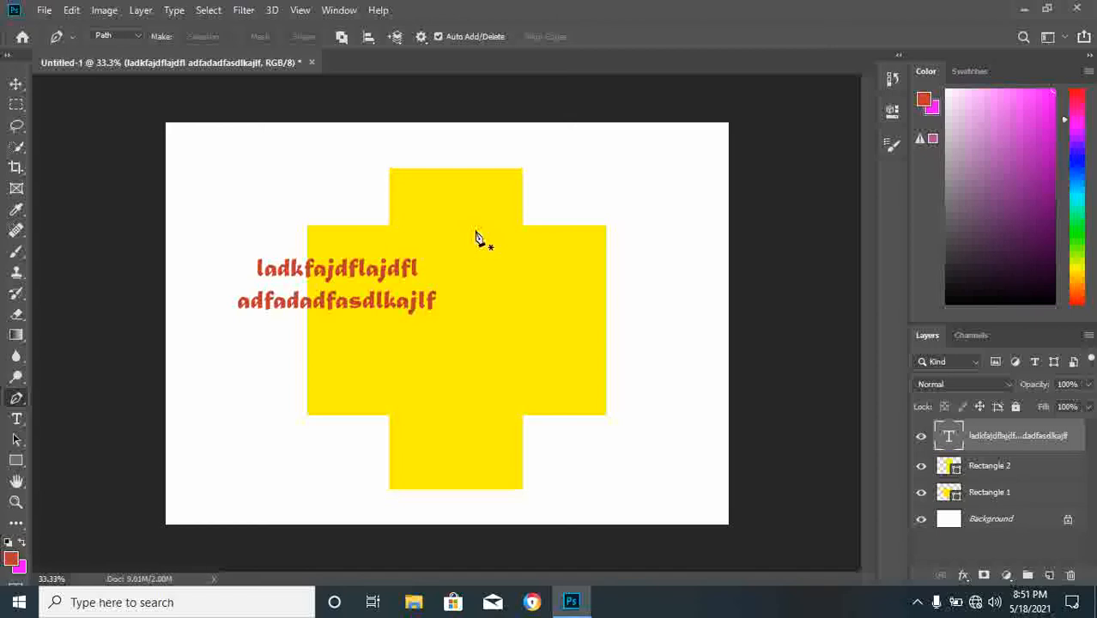
{"action": "left_click", "coordinate": [463, 179]}
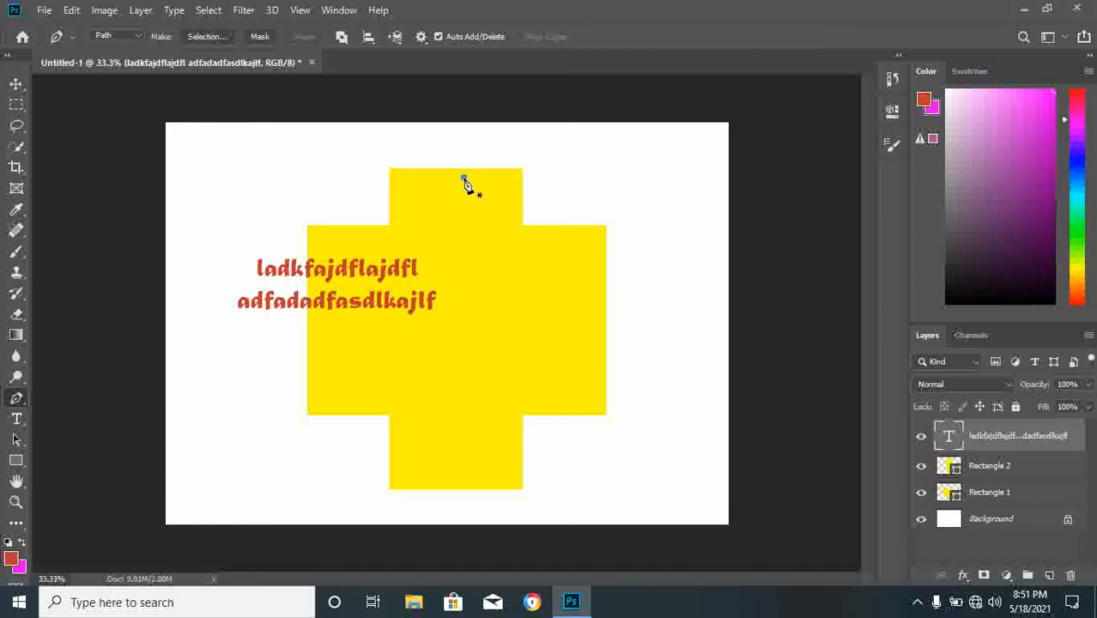
{"action": "left_click", "coordinate": [389, 221]}
{"action": "left_click", "coordinate": [453, 268]}
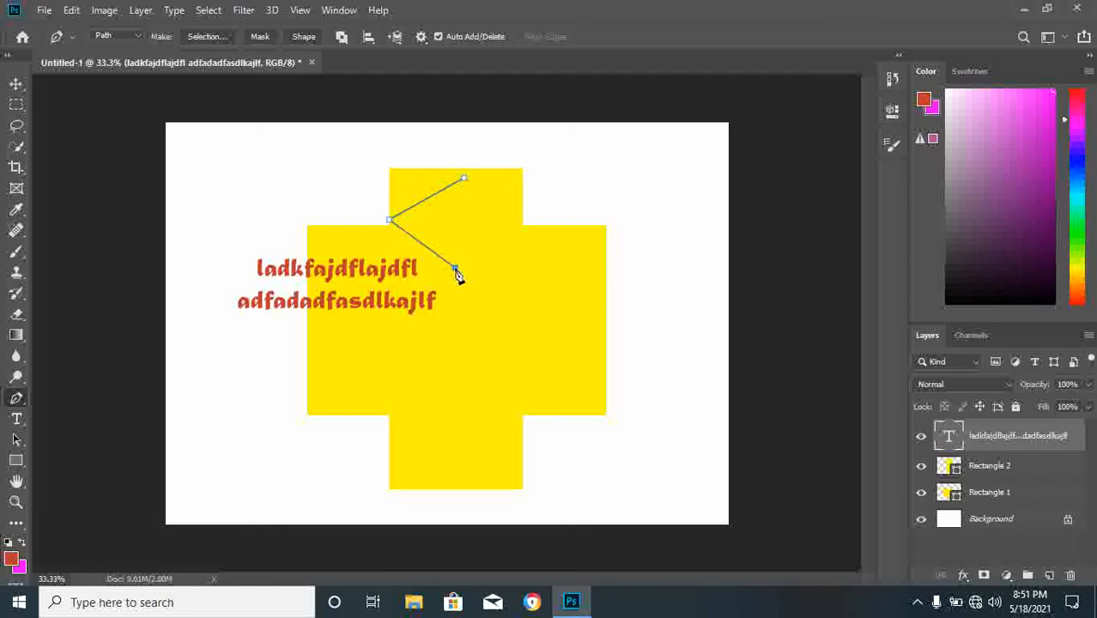
{"action": "left_click", "coordinate": [524, 256]}
{"action": "left_click", "coordinate": [483, 198]}
{"action": "left_click", "coordinate": [463, 178]}
{"action": "left_click", "coordinate": [453, 208]}
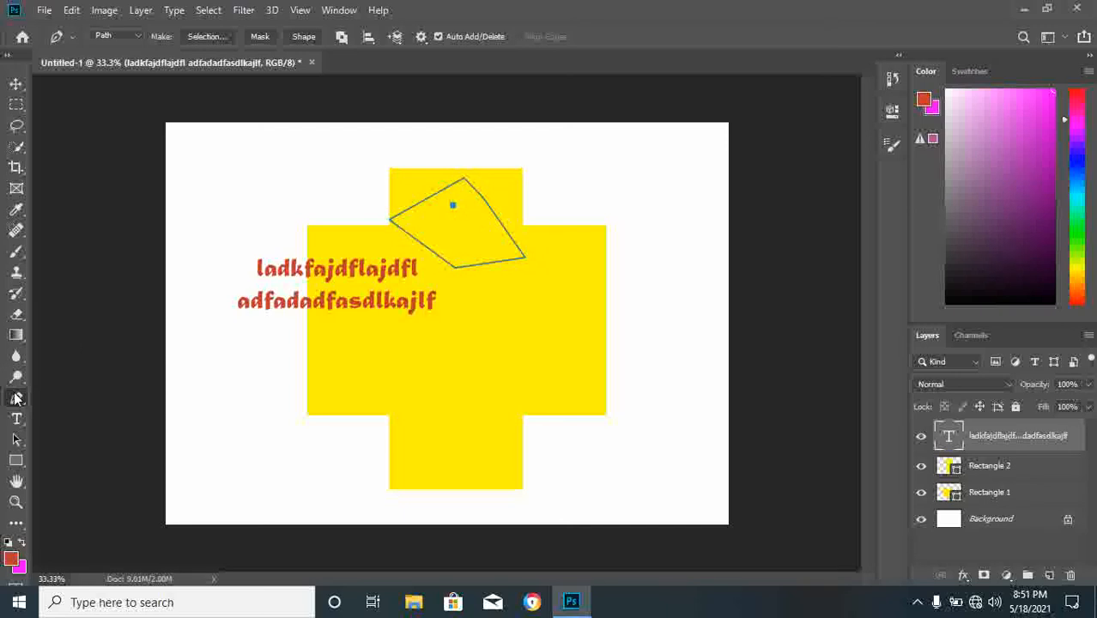
{"action": "left_click", "coordinate": [449, 241]}
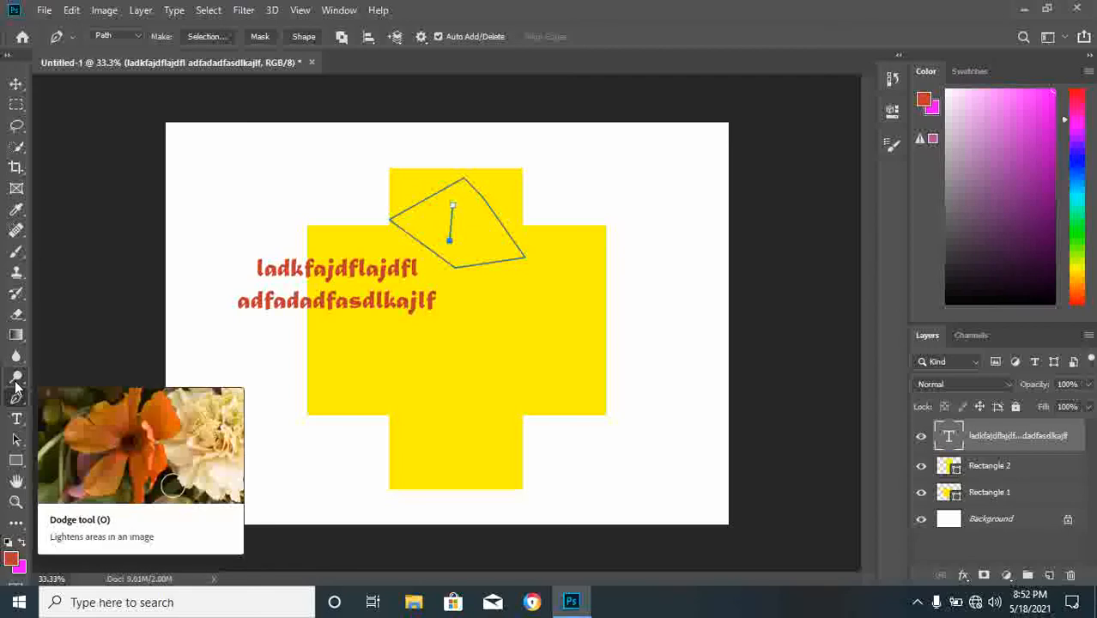
Step: Go through the Dodge and Blur tools to the Gradient tool, and add a new empty layer above the text
{"action": "left_click", "coordinate": [16, 383]}
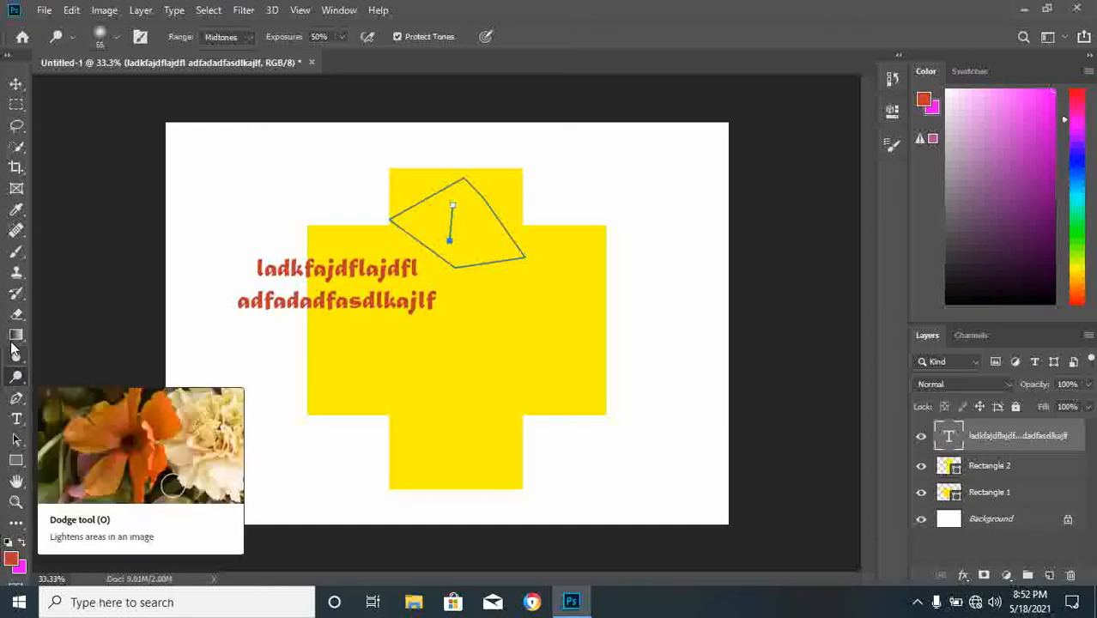
{"action": "left_click", "coordinate": [18, 359]}
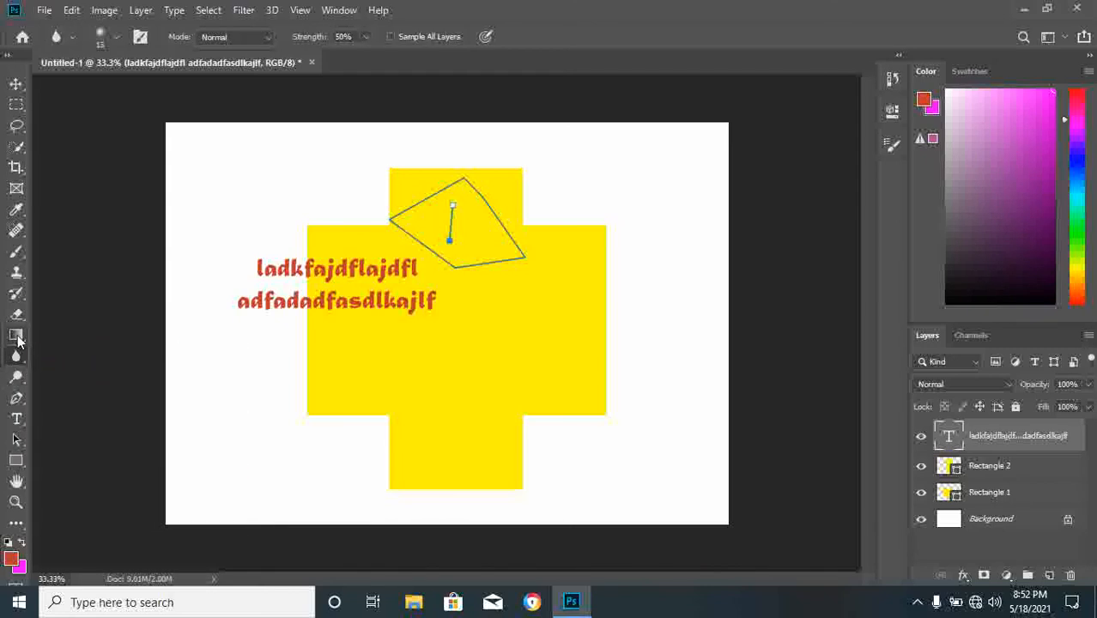
{"action": "left_click", "coordinate": [18, 337]}
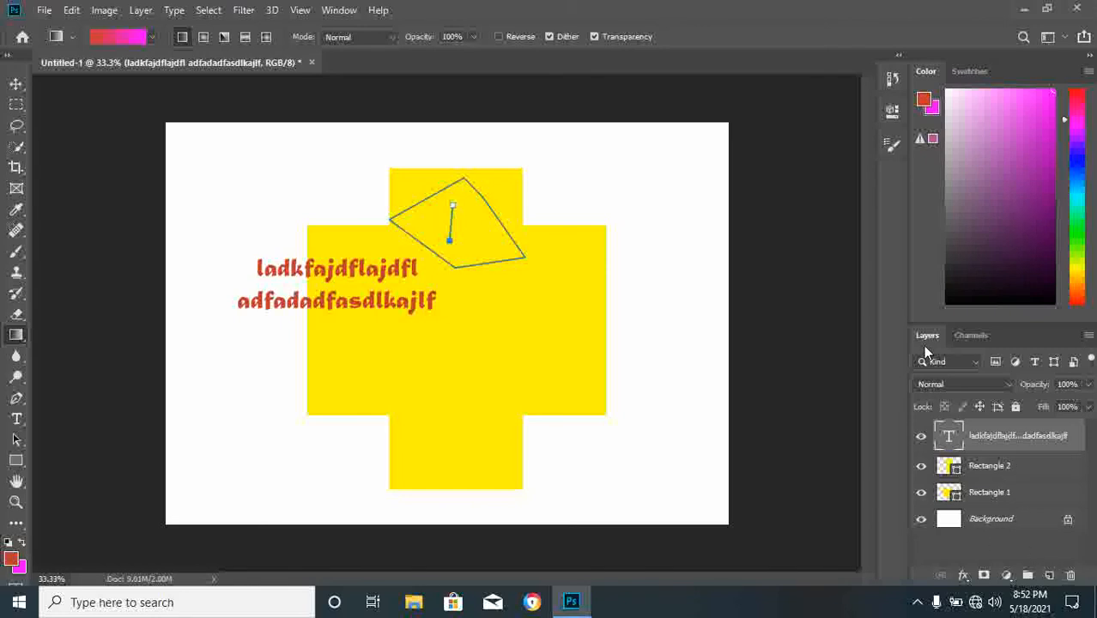
{"action": "left_click", "coordinate": [1048, 575]}
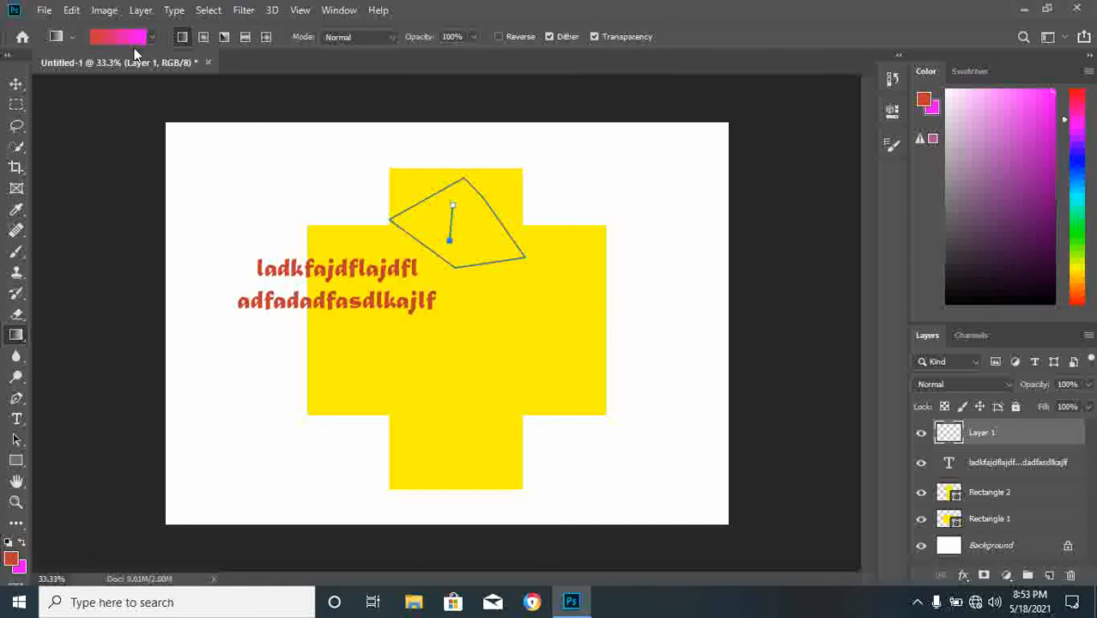
Step: Set the foreground color to ff1900 and fill the new layer with a linear red-to-magenta gradient running from left to right across the canvas
{"action": "left_click", "coordinate": [11, 561]}
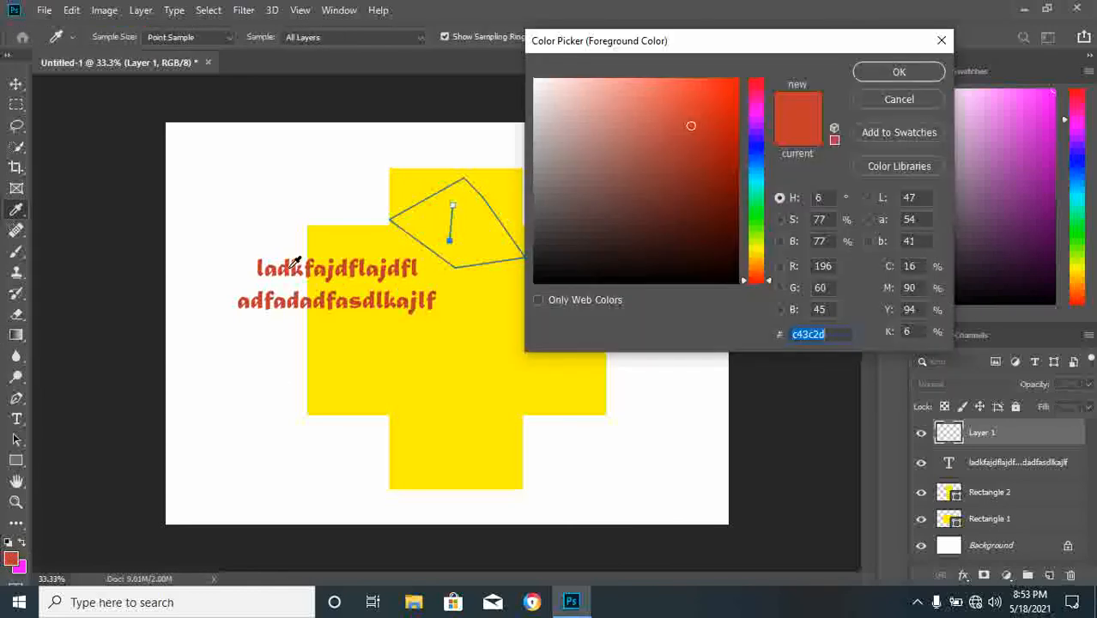
{"action": "left_click_drag", "start_coordinate": [728, 101], "coordinate": [743, 57]}
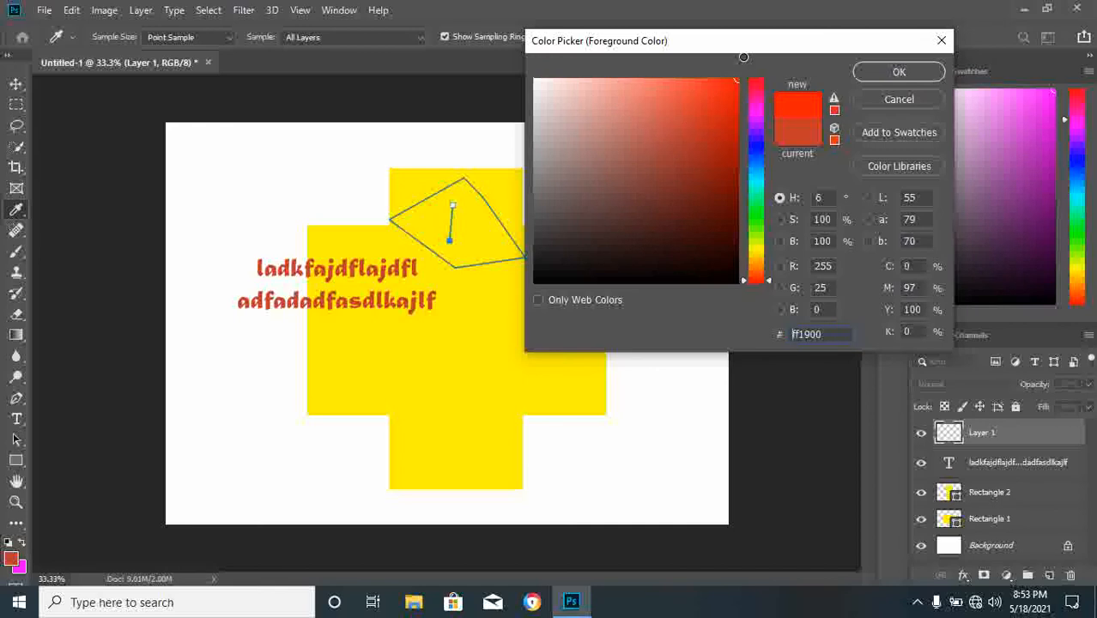
{"action": "left_click", "coordinate": [898, 71]}
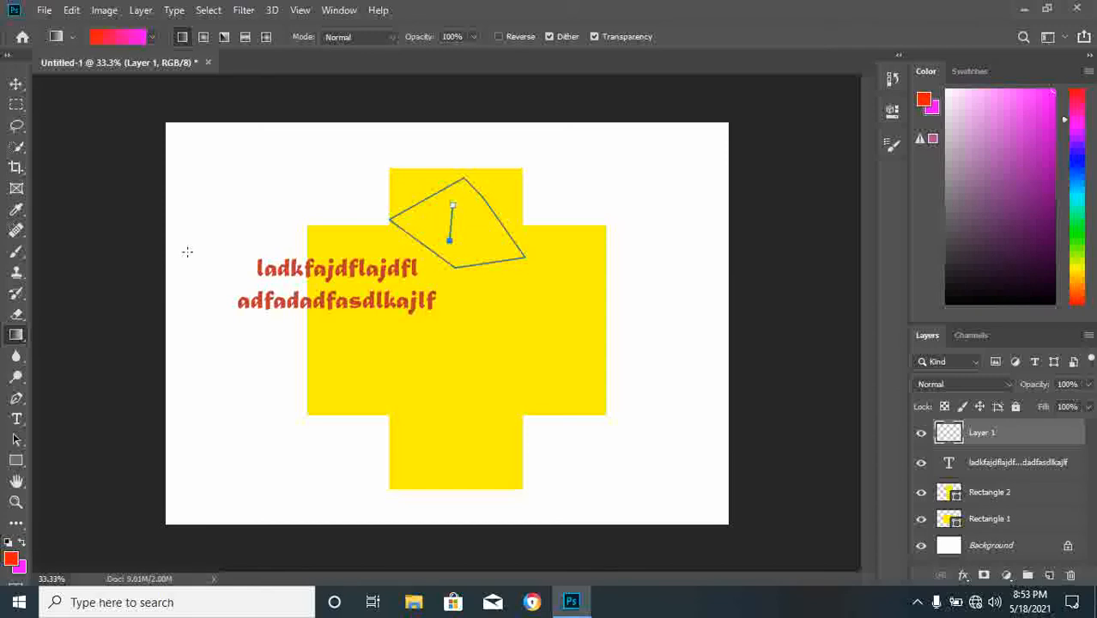
{"action": "left_click_drag", "start_coordinate": [187, 251], "coordinate": [728, 260]}
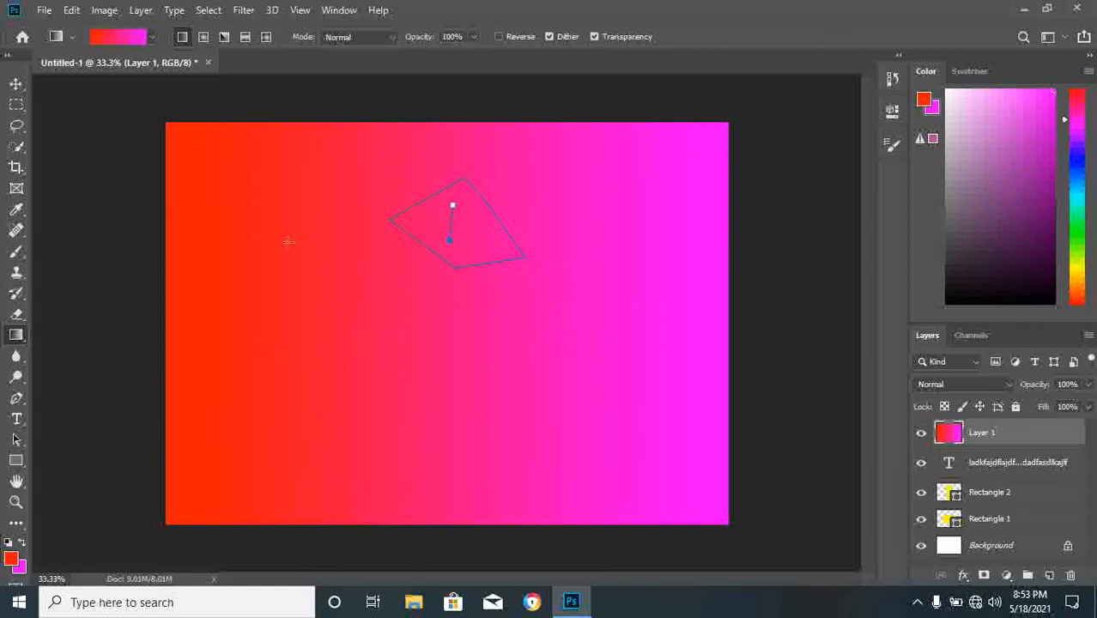
Step: Erase a broad zigzag scribble through the middle of the gradient layer with the Eraser tool, exposing the text and yellow shapes
{"action": "left_click", "coordinate": [12, 318]}
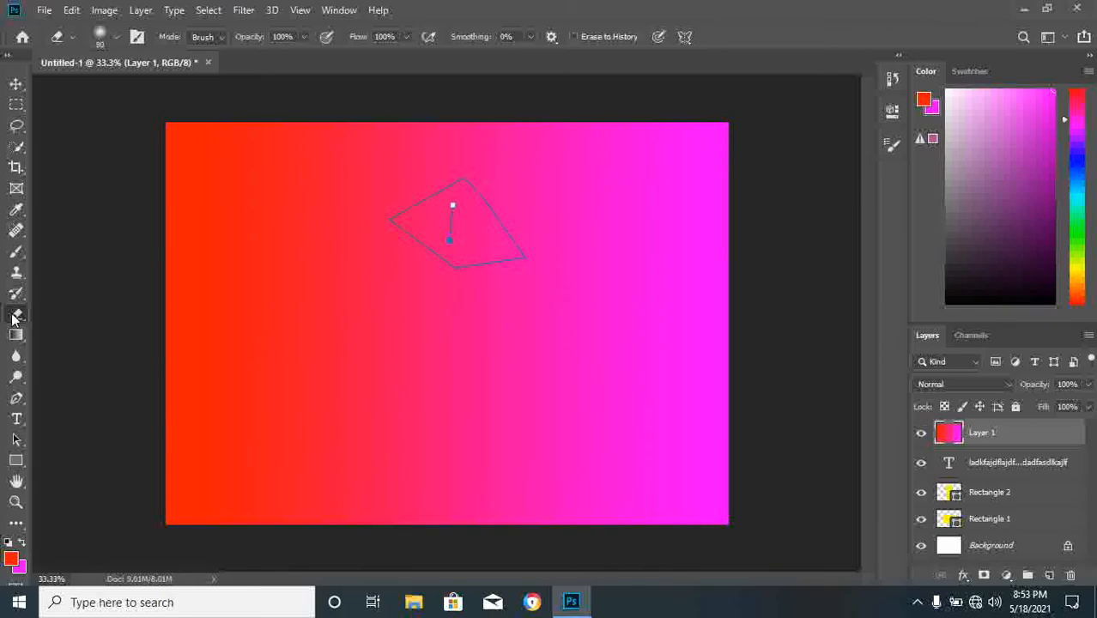
{"action": "right_click", "coordinate": [13, 318]}
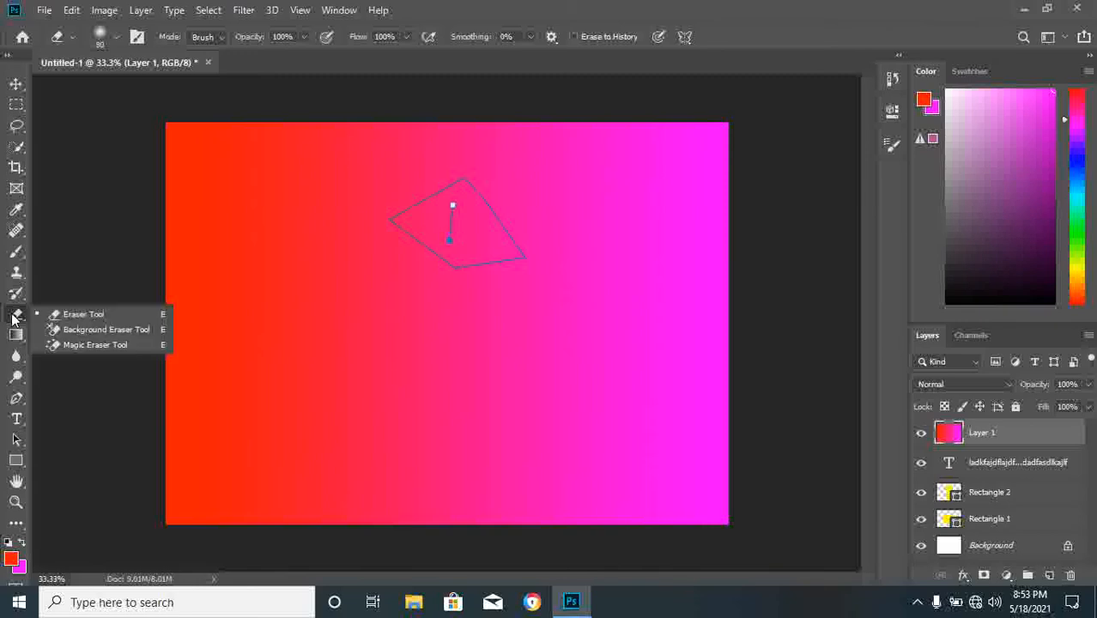
{"action": "left_click", "coordinate": [78, 315]}
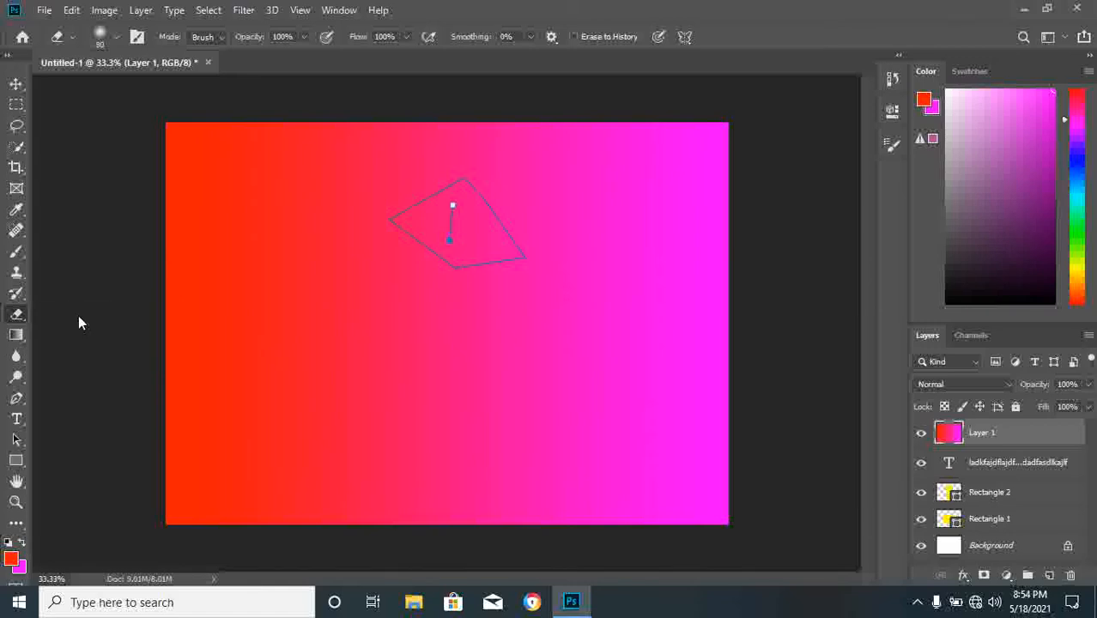
{"action": "mouse_move", "coordinate": [338, 281]}
{"action": "left_mouse_down"}
{"action": "mouse_move", "coordinate": [353, 362]}
{"action": "mouse_move", "coordinate": [501, 370]}
{"action": "mouse_move", "coordinate": [534, 340]}
{"action": "mouse_move", "coordinate": [510, 301]}
{"action": "mouse_move", "coordinate": [443, 343]}
{"action": "mouse_move", "coordinate": [411, 431]}
{"action": "mouse_move", "coordinate": [317, 395]}
{"action": "mouse_move", "coordinate": [357, 338]}
{"action": "mouse_move", "coordinate": [361, 359]}
{"action": "mouse_move", "coordinate": [313, 413]}
{"action": "mouse_move", "coordinate": [289, 296]}
{"action": "mouse_move", "coordinate": [313, 468]}
{"action": "mouse_move", "coordinate": [250, 275]}
{"action": "mouse_move", "coordinate": [236, 296]}
{"action": "mouse_move", "coordinate": [297, 369]}
{"action": "mouse_move", "coordinate": [305, 296]}
{"action": "mouse_move", "coordinate": [337, 402]}
{"action": "mouse_move", "coordinate": [364, 379]}
{"action": "mouse_move", "coordinate": [313, 291]}
{"action": "mouse_move", "coordinate": [407, 403]}
{"action": "mouse_move", "coordinate": [425, 460]}
{"action": "mouse_move", "coordinate": [431, 423]}
{"action": "mouse_move", "coordinate": [321, 386]}
{"action": "mouse_move", "coordinate": [396, 452]}
{"action": "mouse_move", "coordinate": [409, 370]}
{"action": "mouse_move", "coordinate": [492, 431]}
{"action": "mouse_move", "coordinate": [308, 310]}
{"action": "mouse_move", "coordinate": [338, 261]}
{"action": "mouse_move", "coordinate": [439, 332]}
{"action": "mouse_move", "coordinate": [480, 412]}
{"action": "mouse_move", "coordinate": [428, 353]}
{"action": "mouse_move", "coordinate": [243, 212]}
{"action": "mouse_move", "coordinate": [359, 332]}
{"action": "mouse_move", "coordinate": [302, 192]}
{"action": "mouse_move", "coordinate": [517, 376]}
{"action": "mouse_move", "coordinate": [505, 336]}
{"action": "mouse_move", "coordinate": [350, 254]}
{"action": "mouse_move", "coordinate": [349, 269]}
{"action": "mouse_move", "coordinate": [539, 327]}
{"action": "mouse_move", "coordinate": [375, 224]}
{"action": "mouse_move", "coordinate": [488, 279]}
{"action": "mouse_move", "coordinate": [516, 273]}
{"action": "mouse_move", "coordinate": [475, 255]}
{"action": "mouse_move", "coordinate": [562, 412]}
{"action": "mouse_move", "coordinate": [473, 299]}
{"action": "mouse_move", "coordinate": [495, 318]}
{"action": "left_mouse_up"}
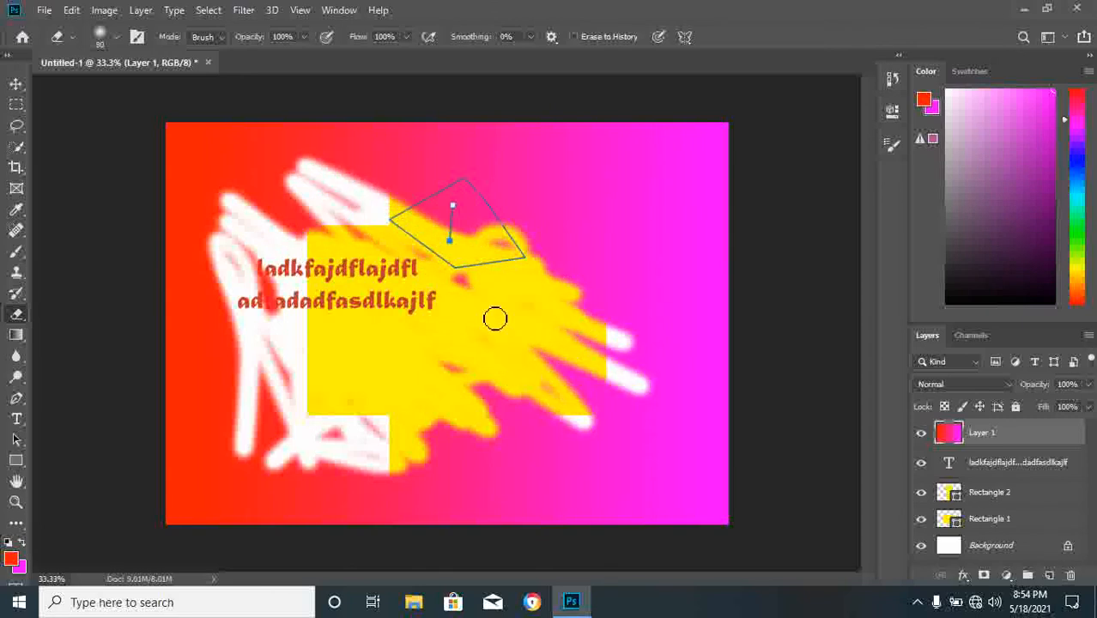
Step: Remove most of the gradient's magenta and pink areas with the Magic Eraser at tolerance 32, keeping the red area along the left edge
{"action": "right_click", "coordinate": [16, 317]}
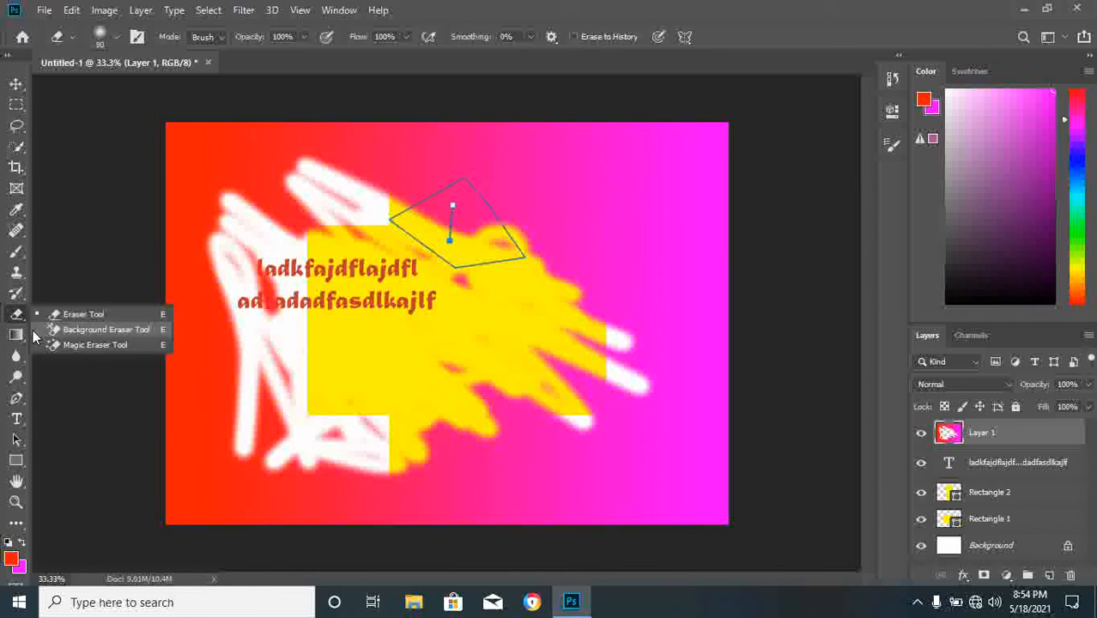
{"action": "left_click", "coordinate": [84, 345]}
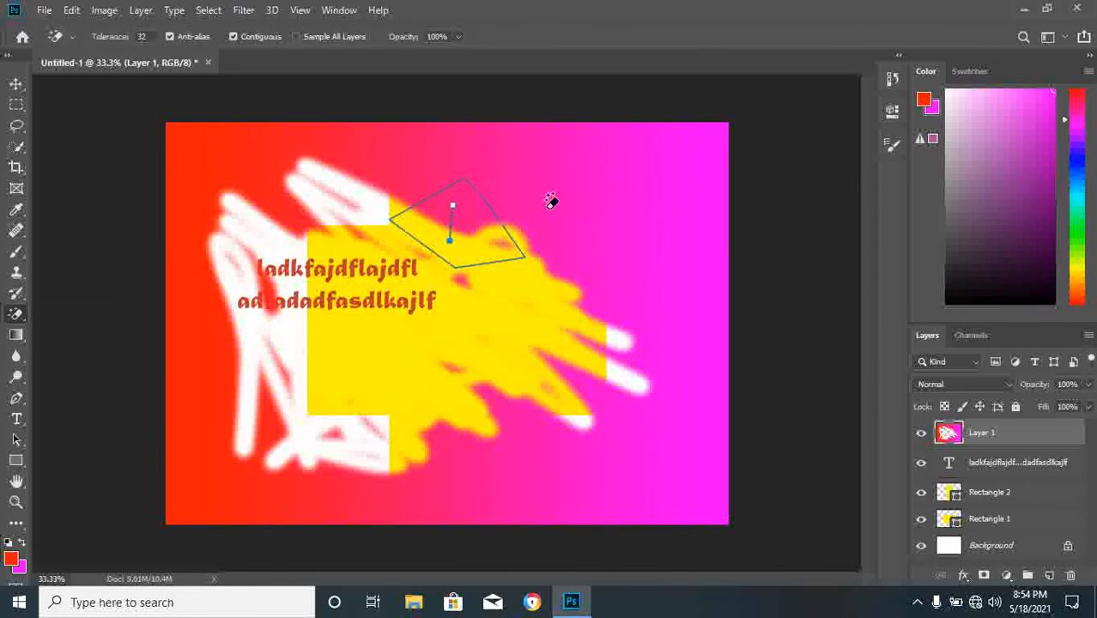
{"action": "left_click", "coordinate": [691, 182]}
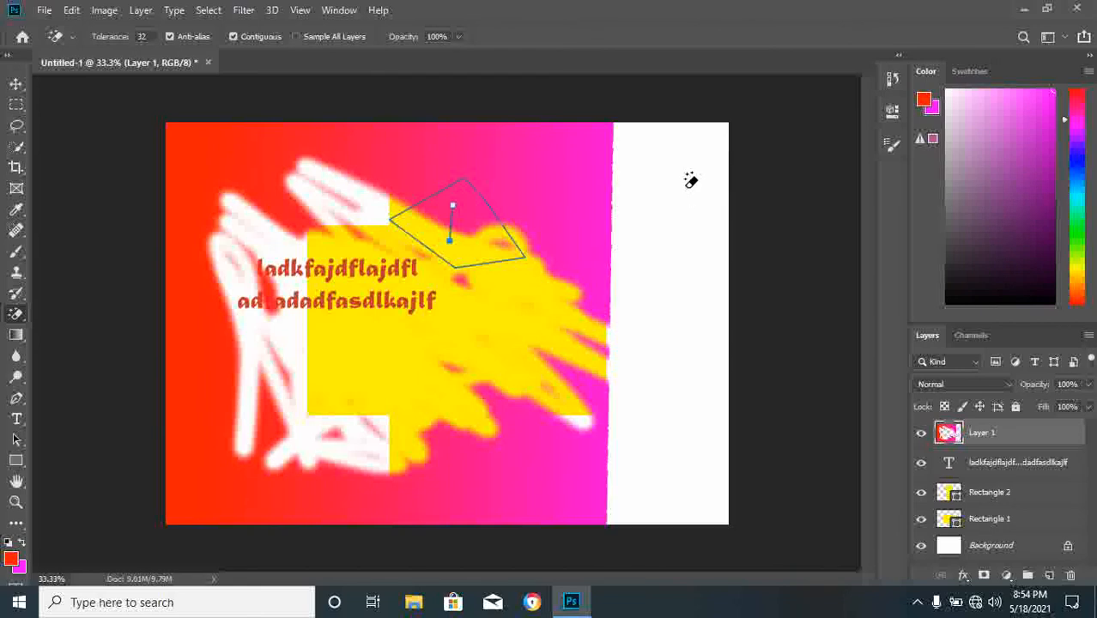
{"action": "left_click", "coordinate": [560, 203]}
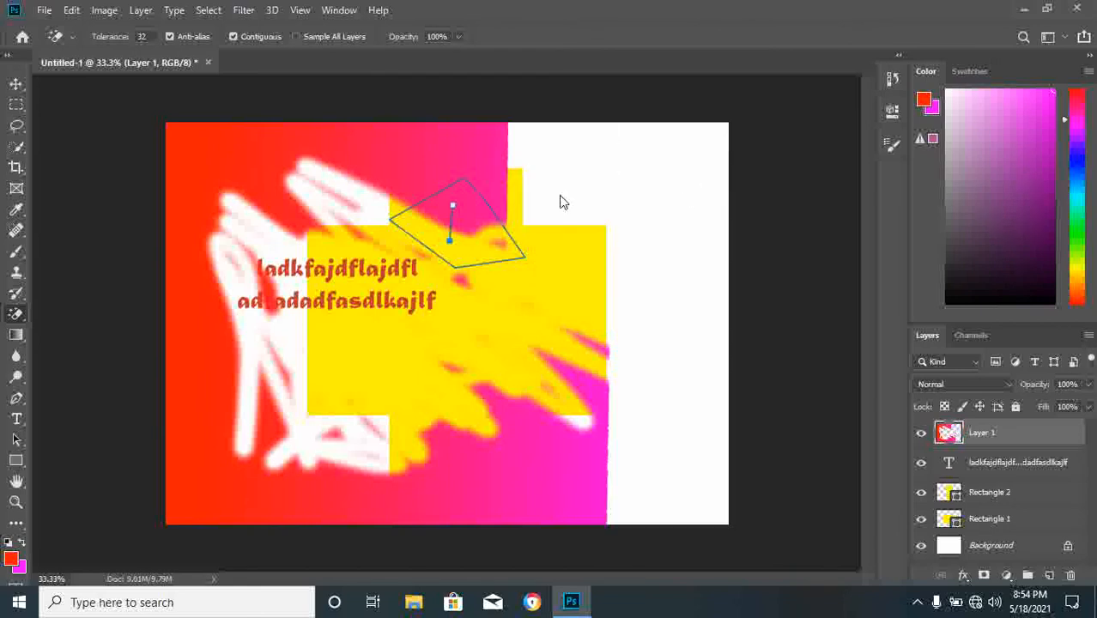
{"action": "left_click", "coordinate": [539, 470]}
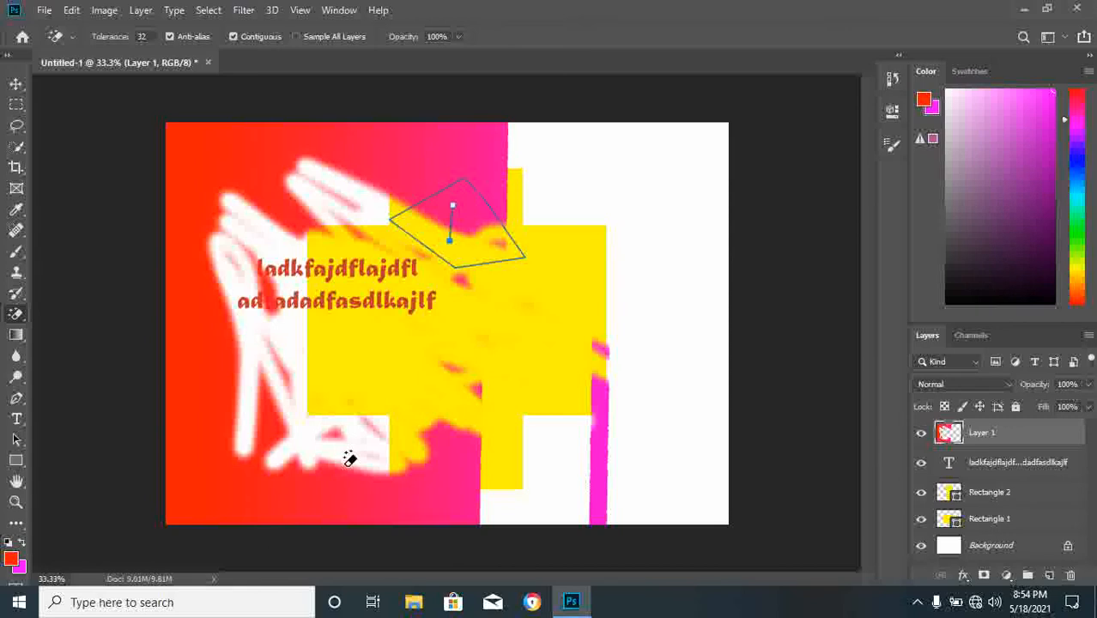
{"action": "left_click", "coordinate": [410, 465]}
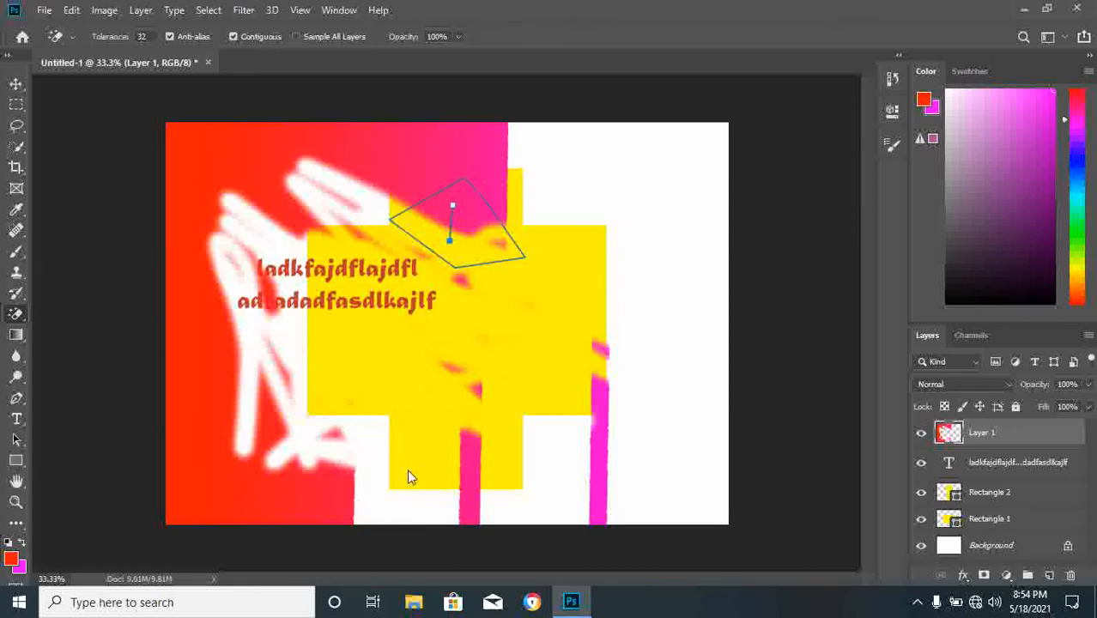
{"action": "left_click", "coordinate": [362, 161]}
{"action": "left_click", "coordinate": [474, 148]}
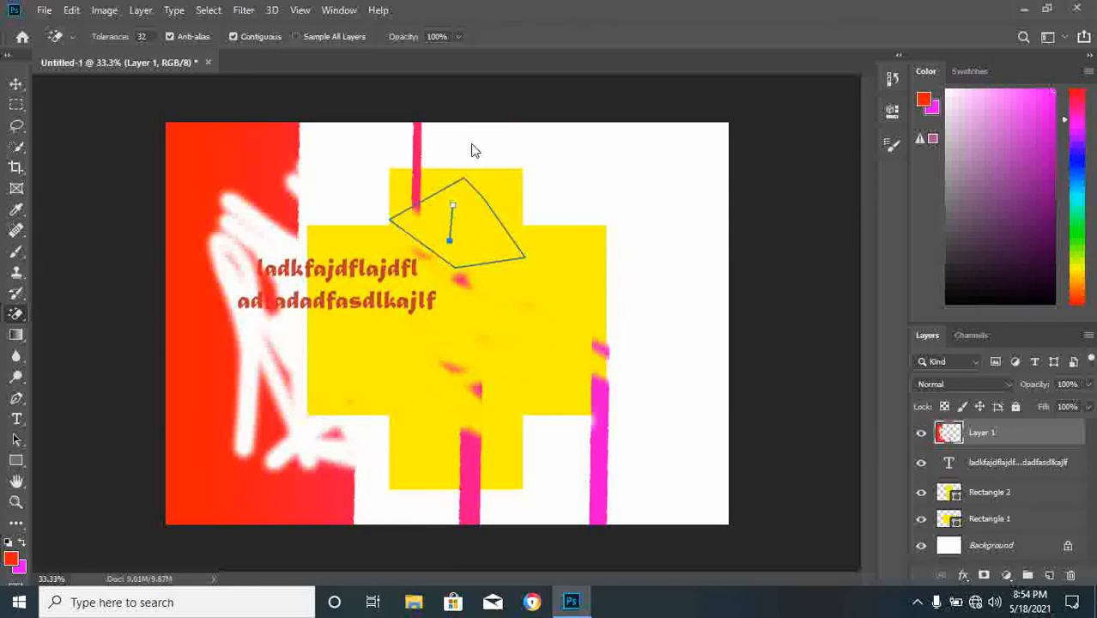
{"action": "left_click", "coordinate": [417, 145]}
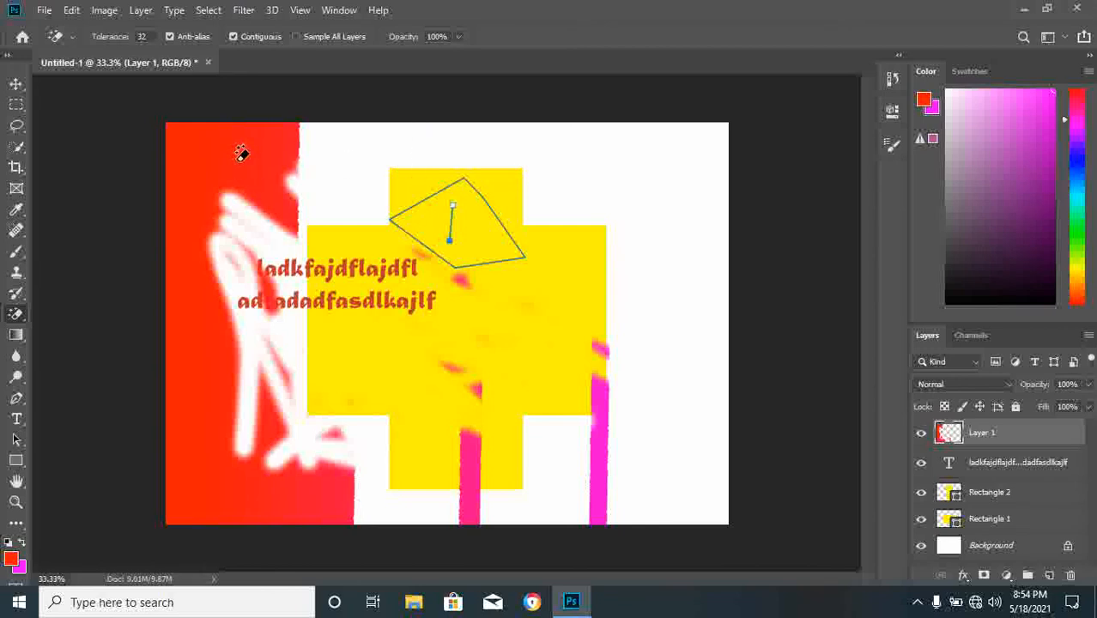
Step: Paint loose History Brush strokes over the middle of the text's second line and the white scribble above the text
{"action": "right_click", "coordinate": [18, 314]}
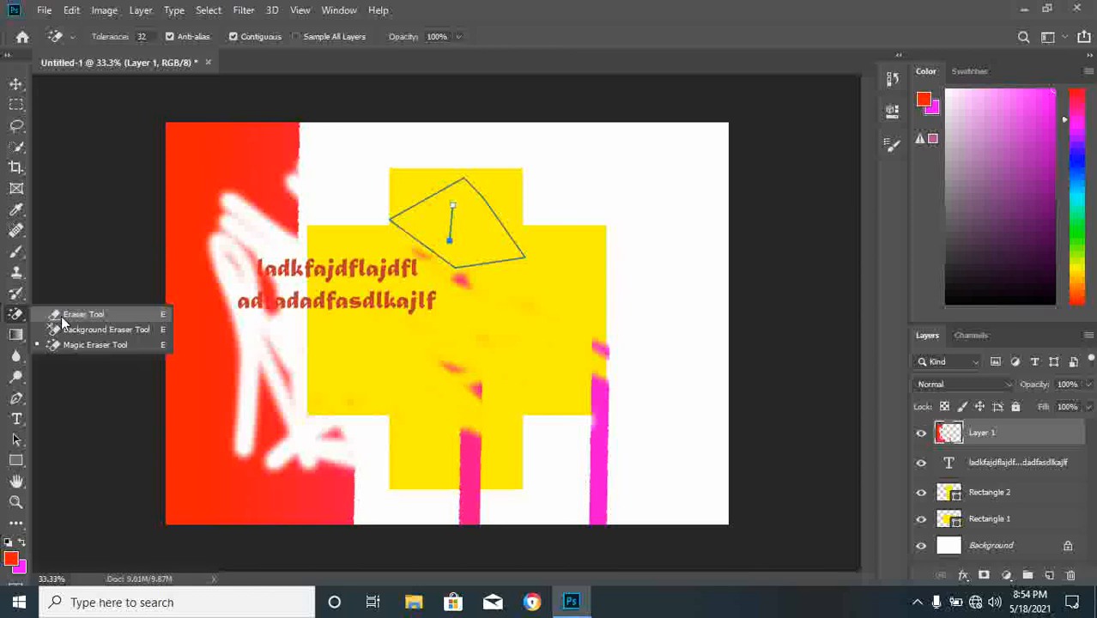
{"action": "left_click", "coordinate": [15, 319]}
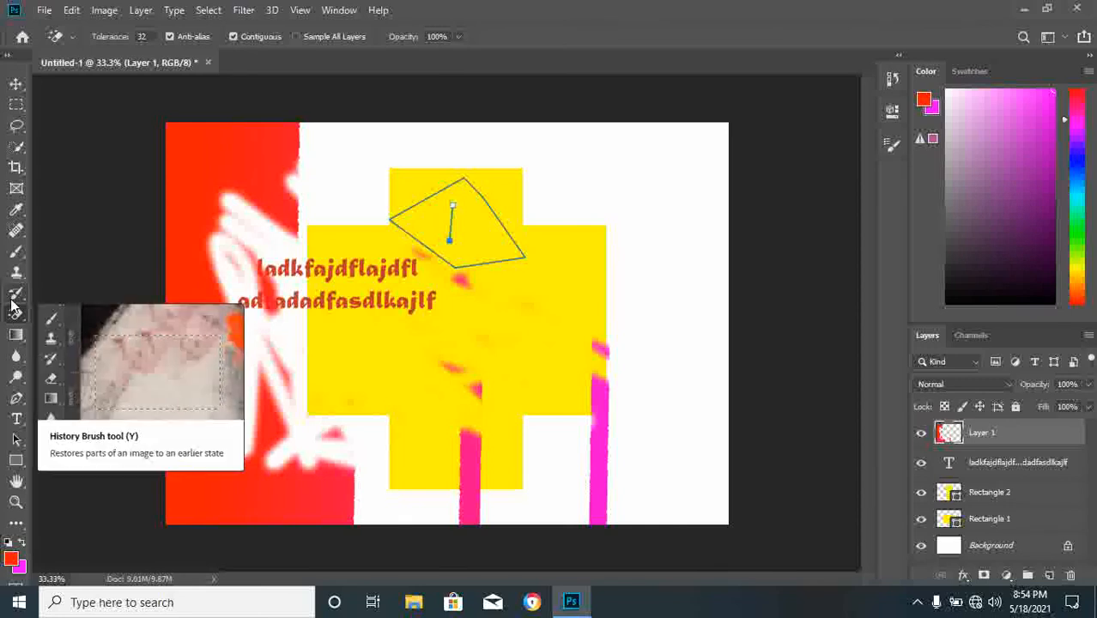
{"action": "left_click", "coordinate": [13, 297]}
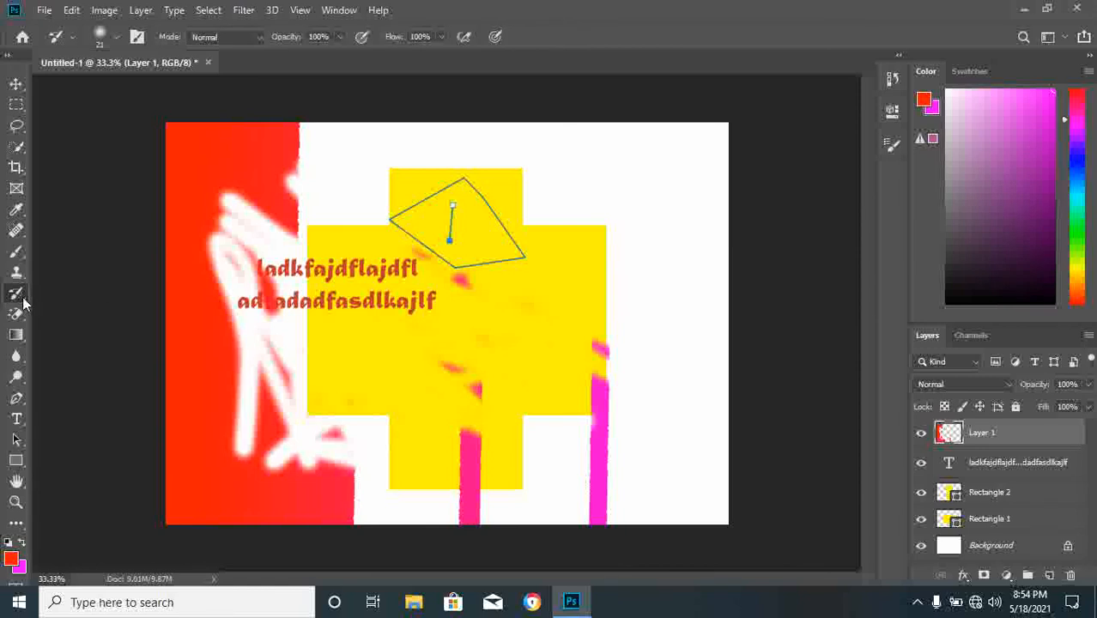
{"action": "mouse_move", "coordinate": [395, 300]}
{"action": "left_mouse_down"}
{"action": "mouse_move", "coordinate": [393, 327]}
{"action": "mouse_move", "coordinate": [353, 302]}
{"action": "mouse_move", "coordinate": [377, 318]}
{"action": "mouse_move", "coordinate": [340, 322]}
{"action": "mouse_move", "coordinate": [324, 307]}
{"action": "mouse_move", "coordinate": [314, 318]}
{"action": "mouse_move", "coordinate": [312, 297]}
{"action": "mouse_move", "coordinate": [284, 270]}
{"action": "mouse_move", "coordinate": [294, 226]}
{"action": "mouse_move", "coordinate": [257, 218]}
{"action": "mouse_move", "coordinate": [309, 254]}
{"action": "mouse_move", "coordinate": [252, 224]}
{"action": "mouse_move", "coordinate": [298, 235]}
{"action": "left_mouse_up"}
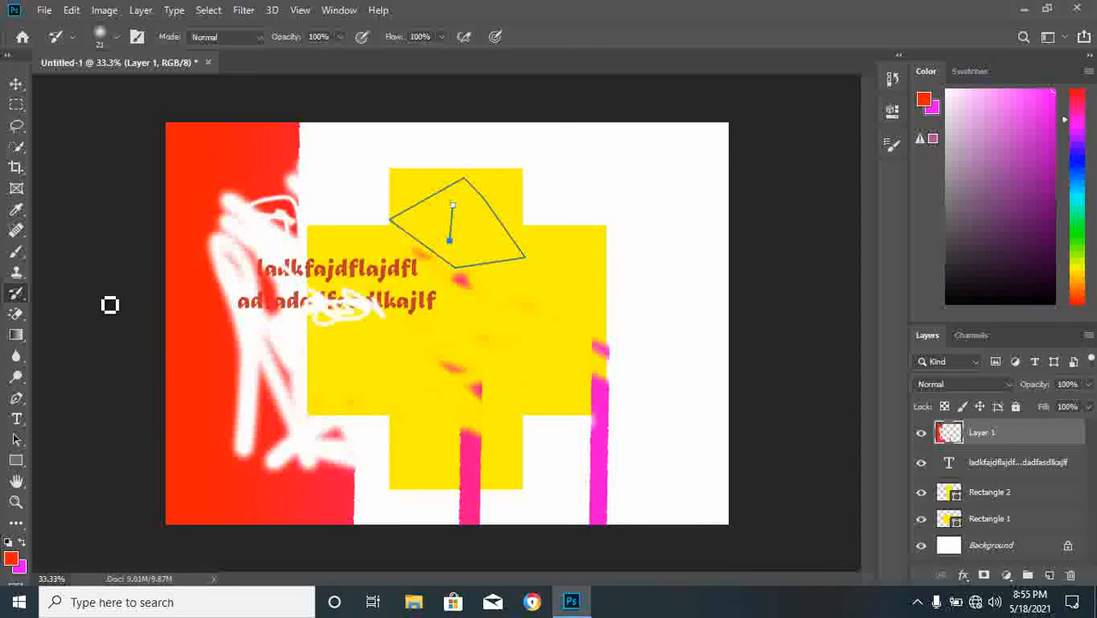
Step: Clone the red from the canvas's upper-left area over the yellow shape's right arm, using the Clone Stamp at 165 px
{"action": "left_click", "coordinate": [14, 275]}
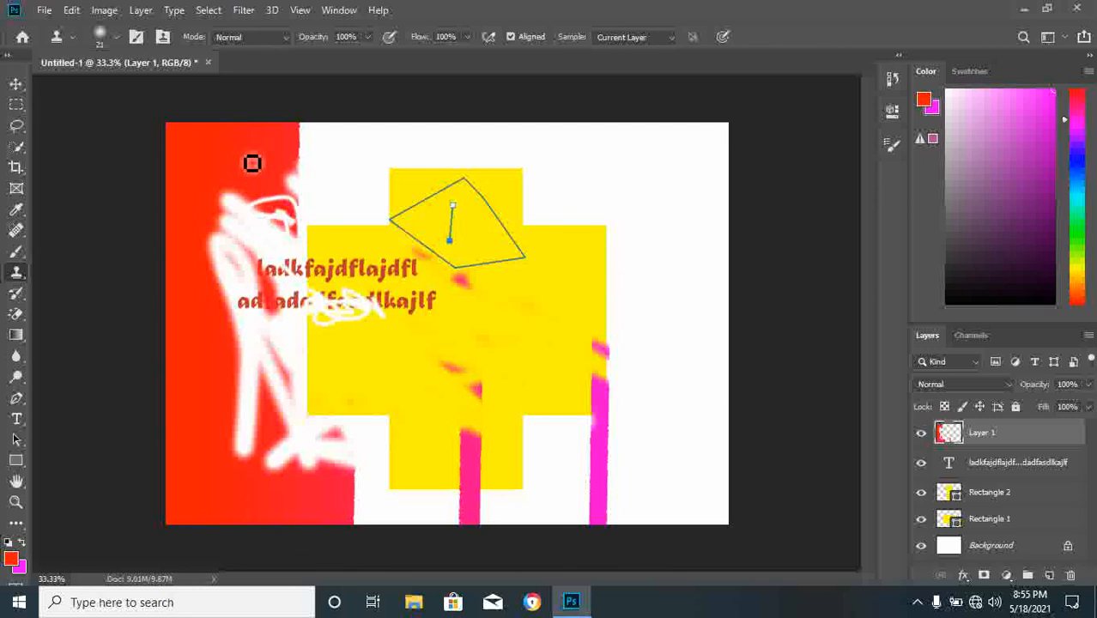
{"action": "left_click", "coordinate": [116, 38]}
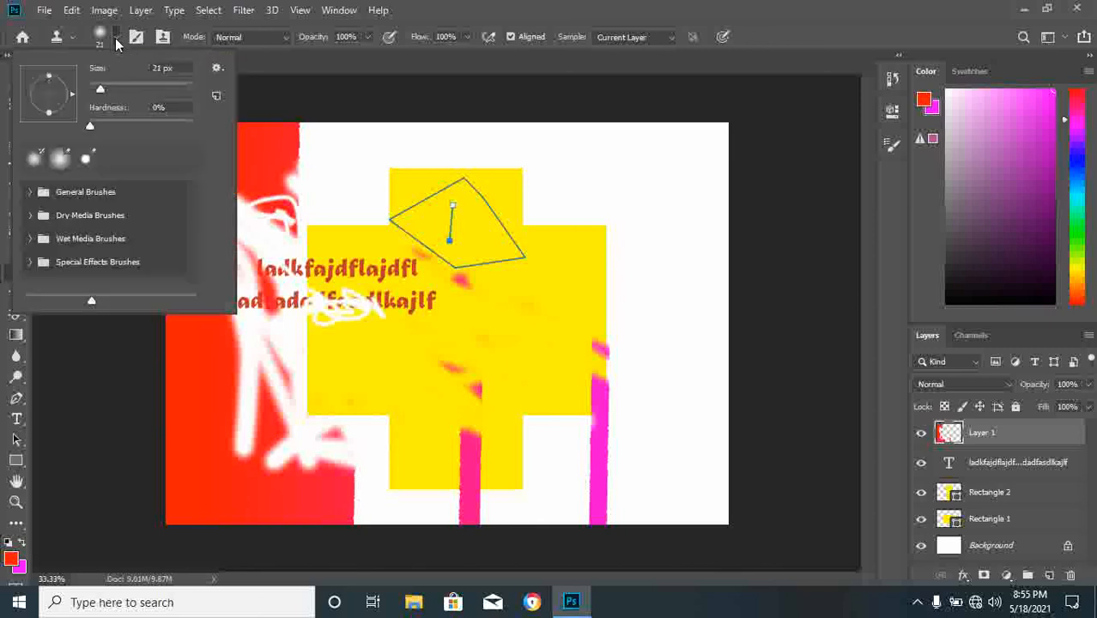
{"action": "left_click", "coordinate": [158, 85]}
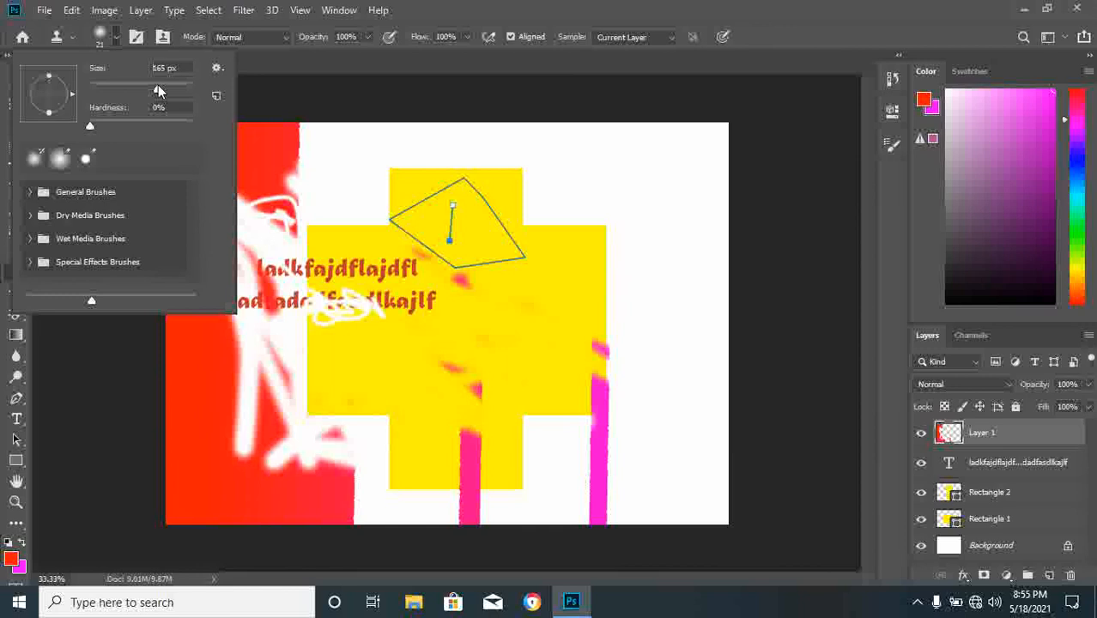
{"action": "left_click", "coordinate": [119, 39]}
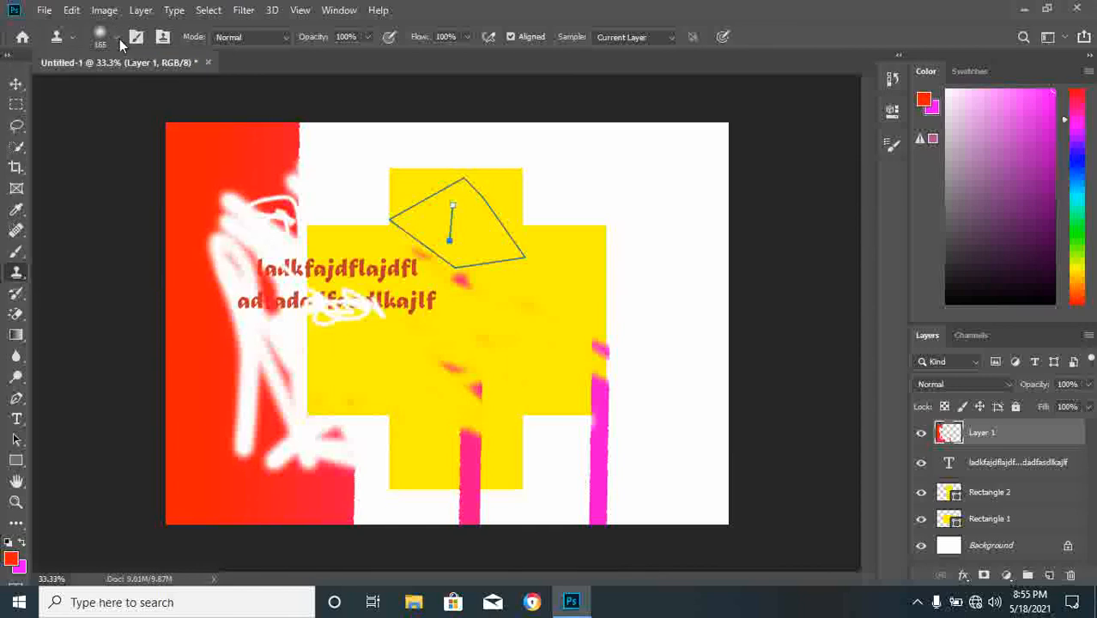
{"action": "left_click", "coordinate": [402, 334]}
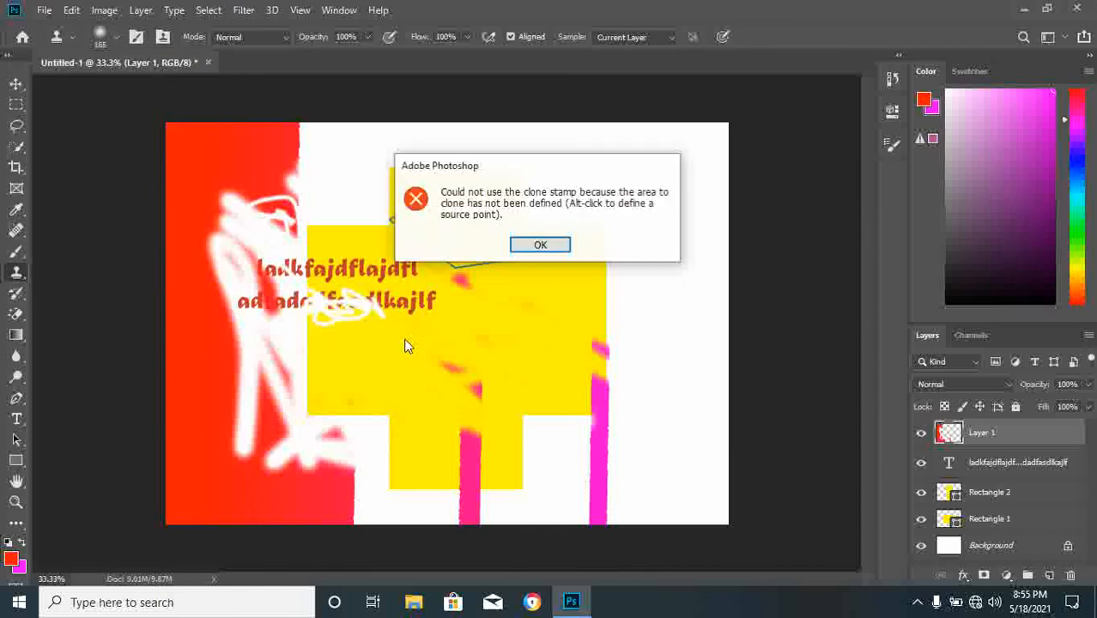
{"action": "left_click", "coordinate": [539, 245]}
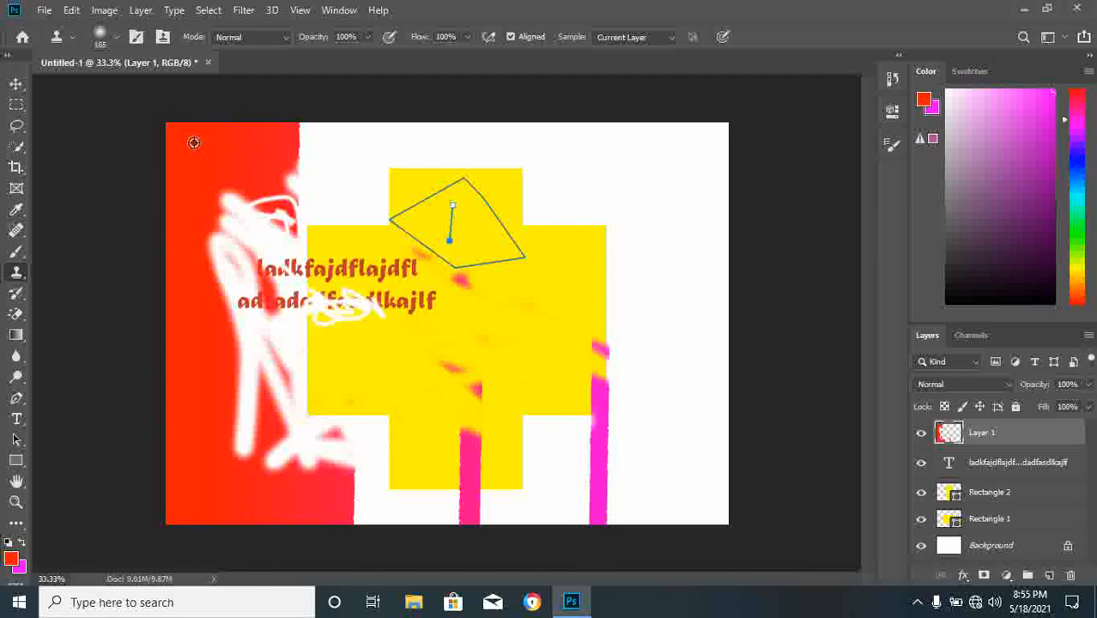
{"action": "mouse_move", "coordinate": [448, 283]}
{"action": "left_mouse_down"}
{"action": "mouse_move", "coordinate": [458, 325]}
{"action": "mouse_move", "coordinate": [522, 278]}
{"action": "mouse_move", "coordinate": [539, 221]}
{"action": "mouse_move", "coordinate": [577, 358]}
{"action": "mouse_move", "coordinate": [574, 438]}
{"action": "mouse_move", "coordinate": [519, 365]}
{"action": "left_mouse_up"}
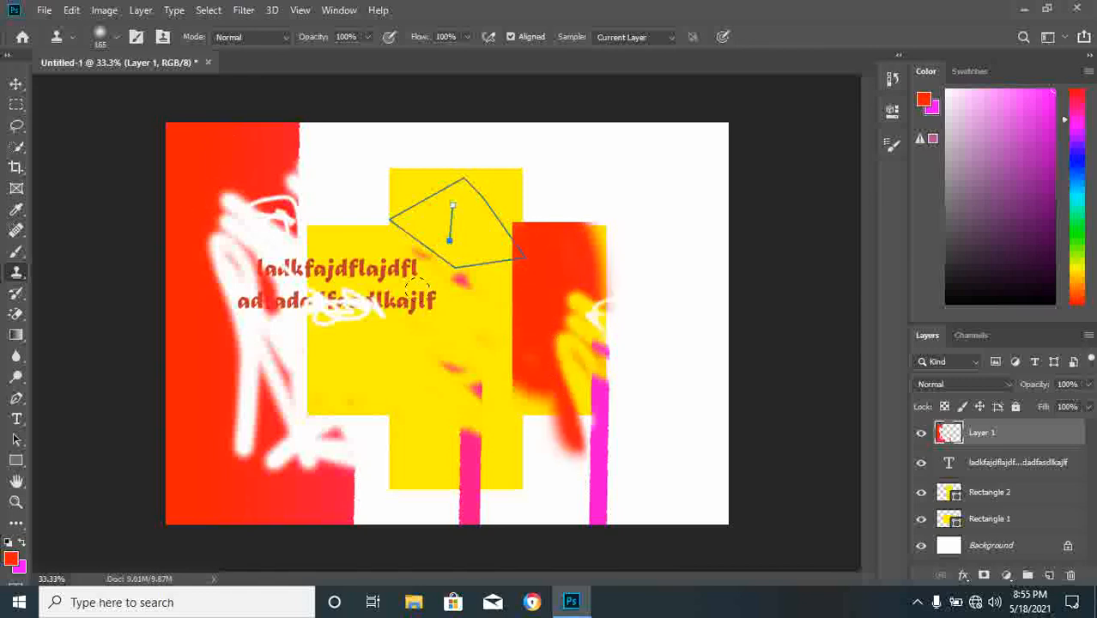
{"action": "mouse_move", "coordinate": [601, 228]}
{"action": "left_mouse_down"}
{"action": "mouse_move", "coordinate": [636, 368]}
{"action": "mouse_move", "coordinate": [639, 313]}
{"action": "left_mouse_up"}
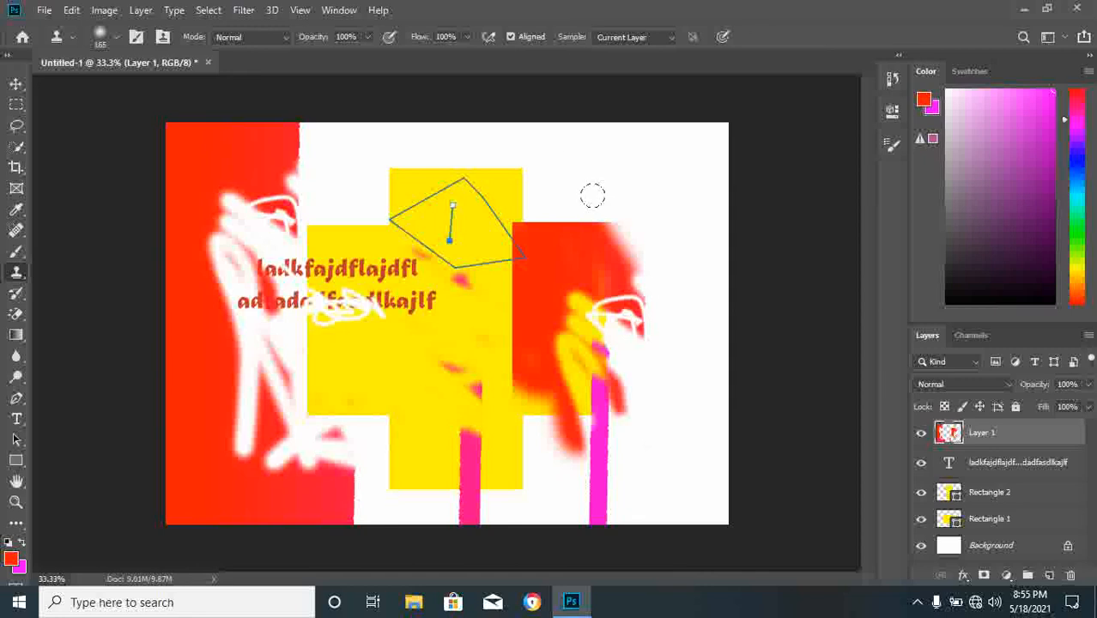
Step: Paint a thin red Brush scribble above the text, and cover most of the canvas with soft red dabs at 2165 px
{"action": "left_click", "coordinate": [25, 261]}
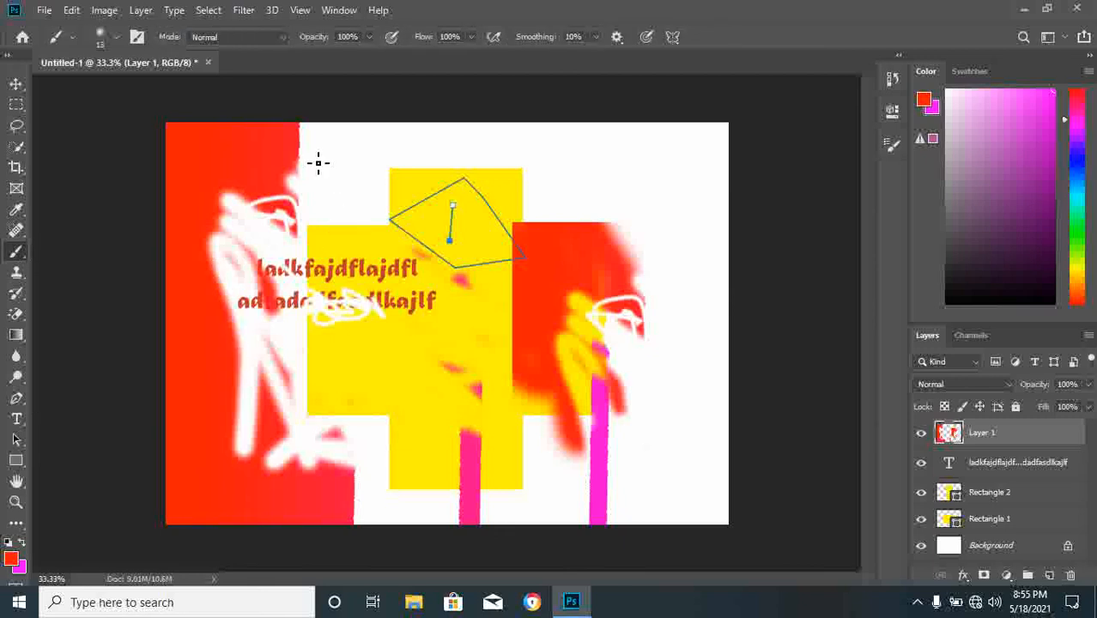
{"action": "mouse_move", "coordinate": [367, 153]}
{"action": "left_mouse_down"}
{"action": "mouse_move", "coordinate": [406, 231]}
{"action": "mouse_move", "coordinate": [326, 165]}
{"action": "mouse_move", "coordinate": [343, 203]}
{"action": "left_mouse_up"}
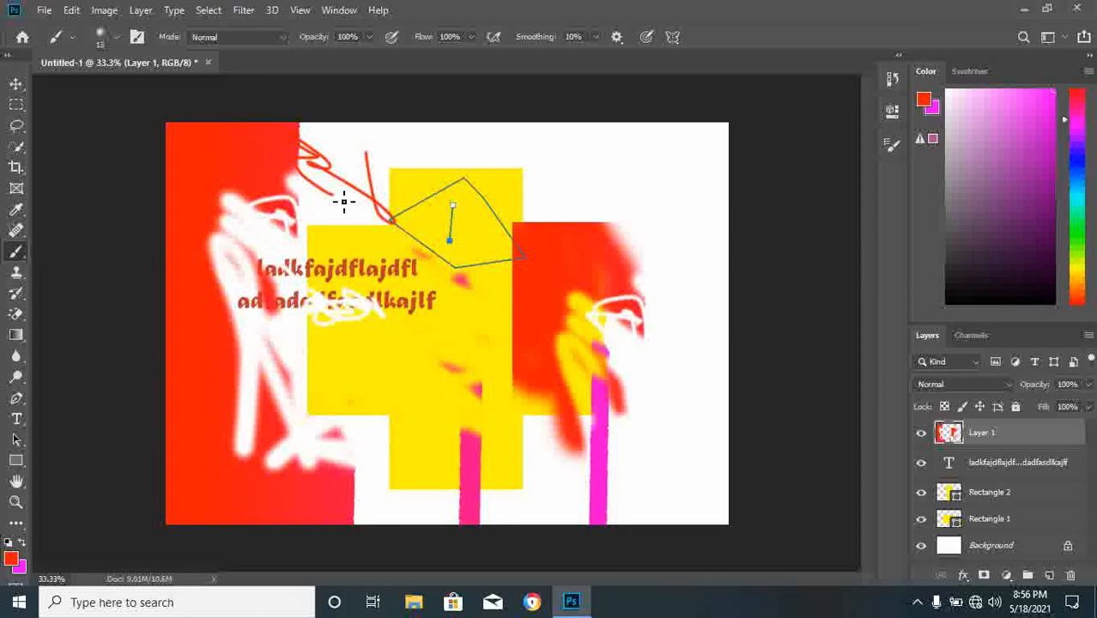
{"action": "left_click", "coordinate": [117, 38]}
{"action": "left_click", "coordinate": [172, 88]}
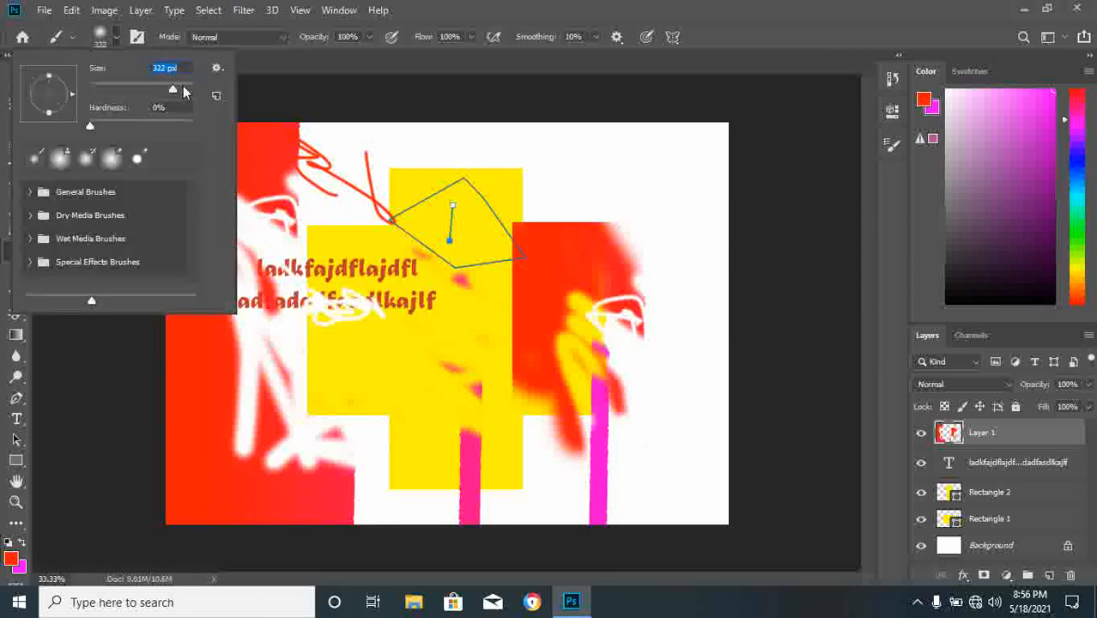
{"action": "left_click", "coordinate": [186, 89]}
{"action": "left_click", "coordinate": [528, 330]}
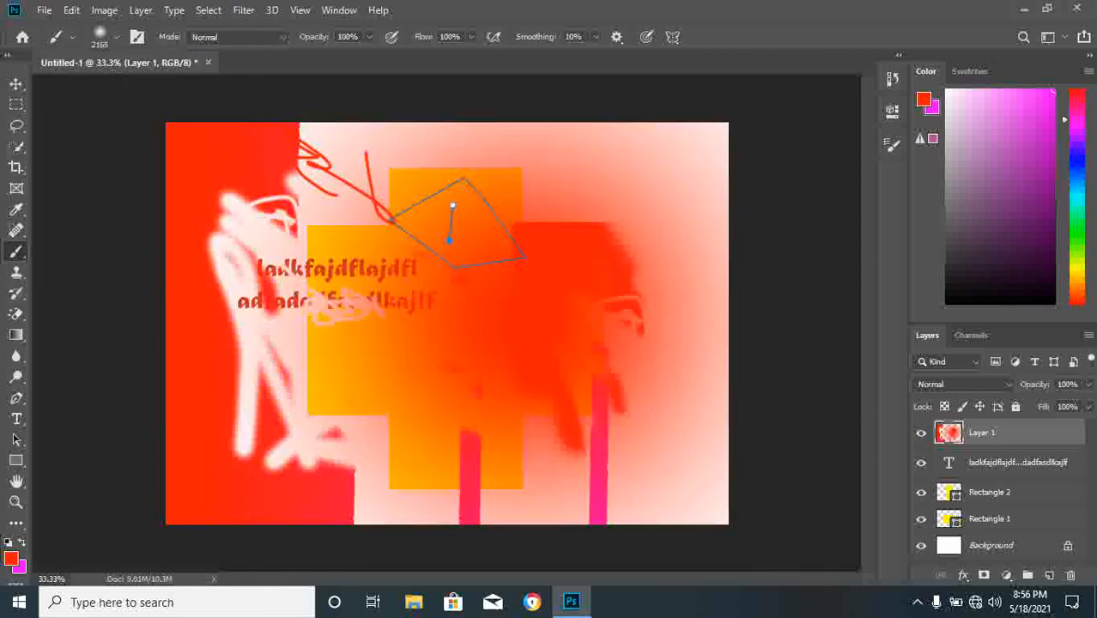
{"action": "left_click", "coordinate": [364, 298]}
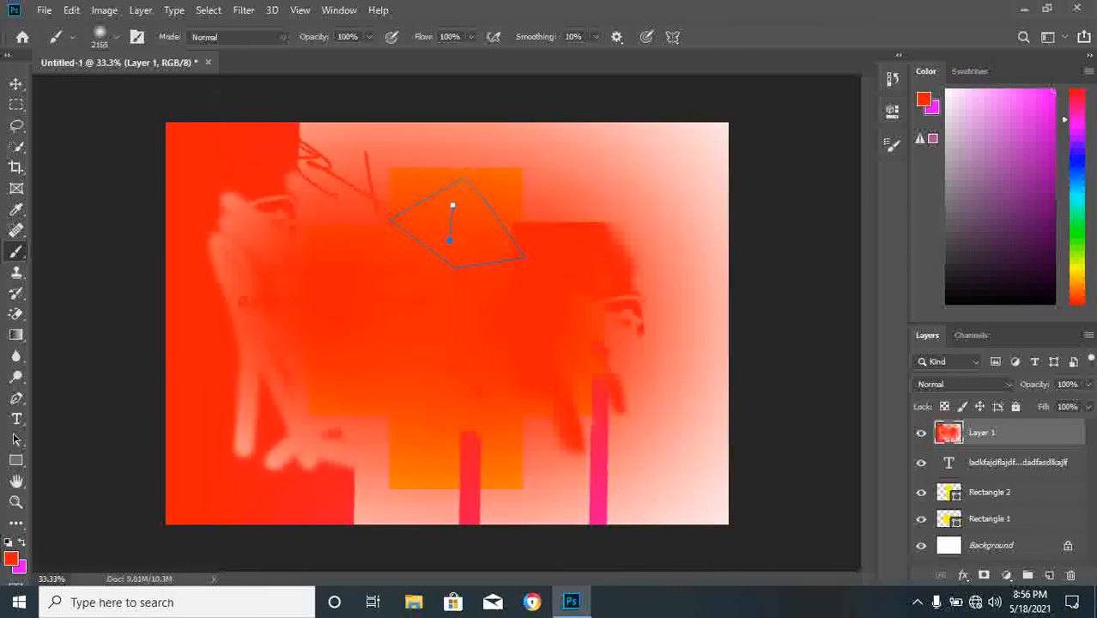
{"action": "left_click", "coordinate": [463, 258]}
{"action": "left_click", "coordinate": [450, 223]}
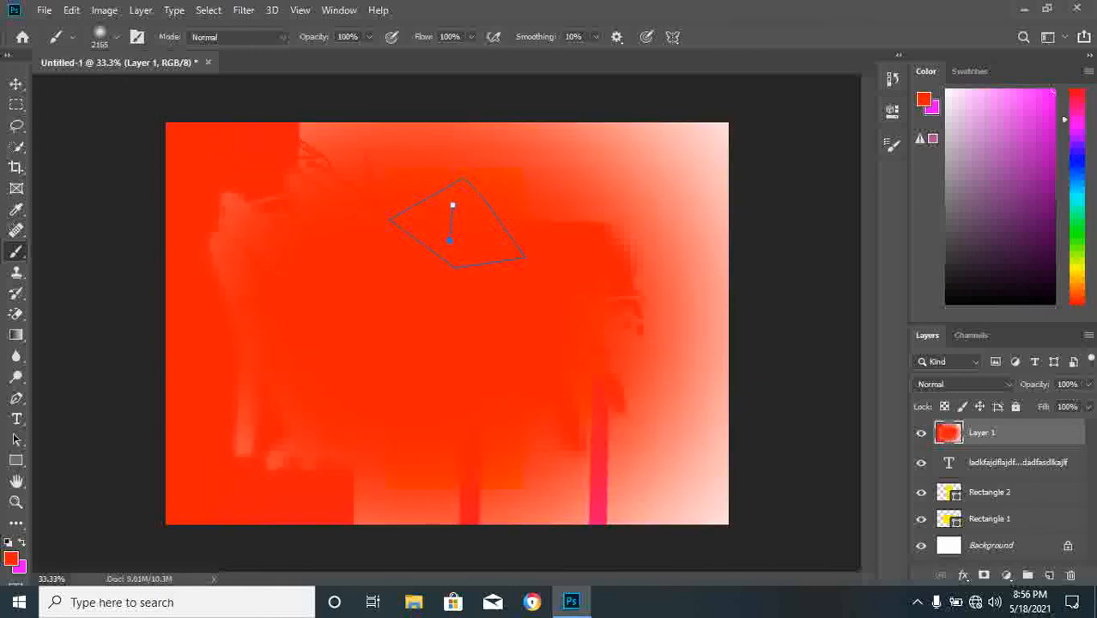
{"action": "left_click", "coordinate": [450, 223]}
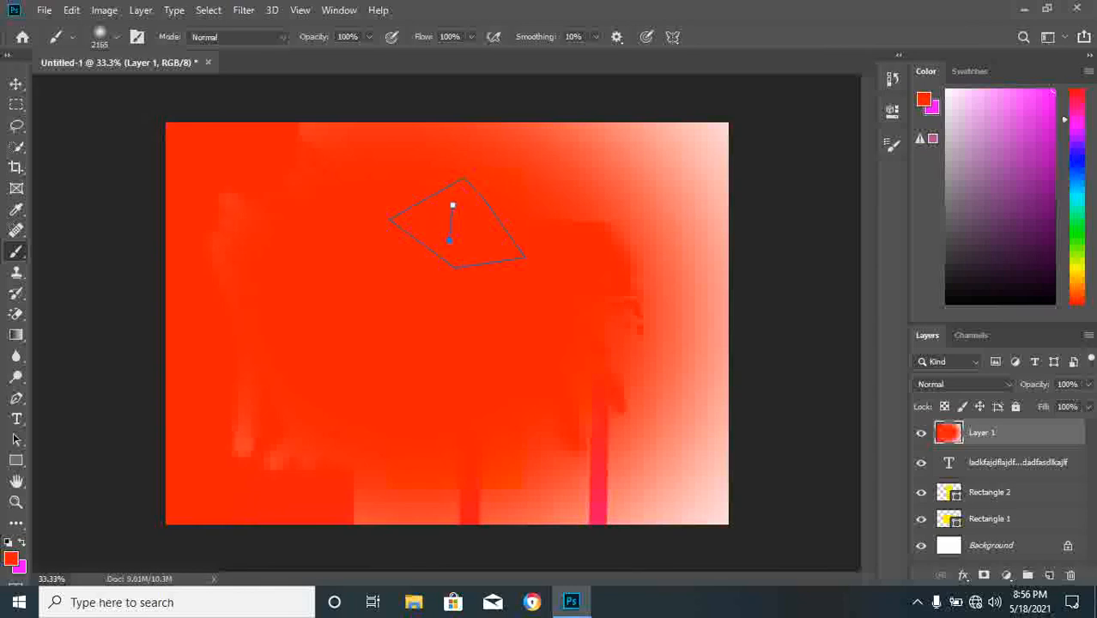
{"action": "left_click", "coordinate": [451, 223]}
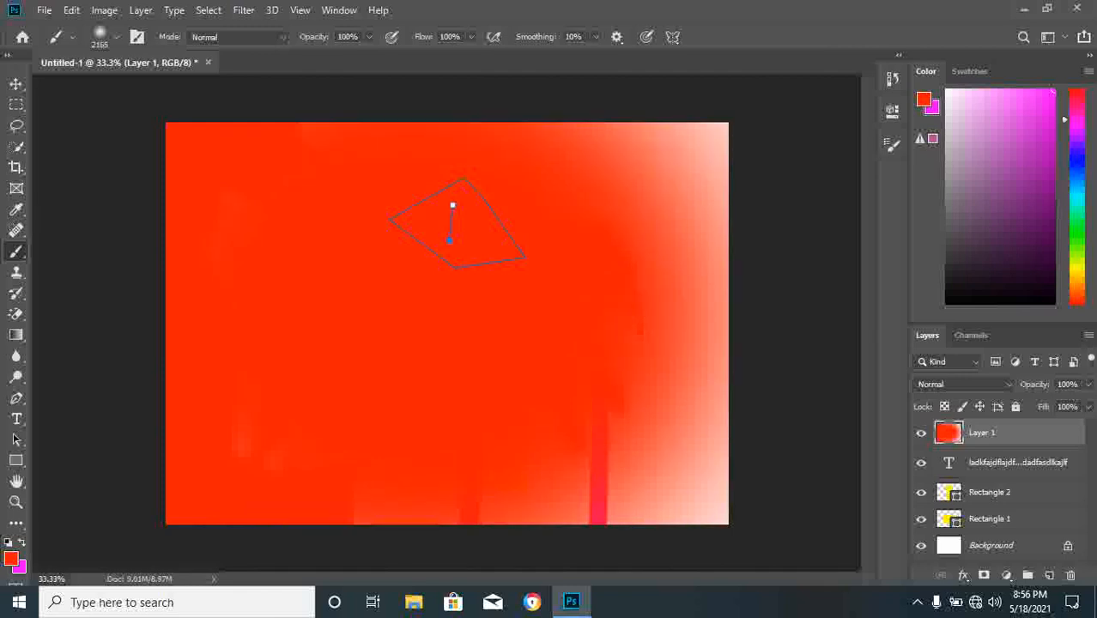
Step: Sample the red in the canvas's left half as the background color with the Eyedropper
{"action": "left_click", "coordinate": [12, 230]}
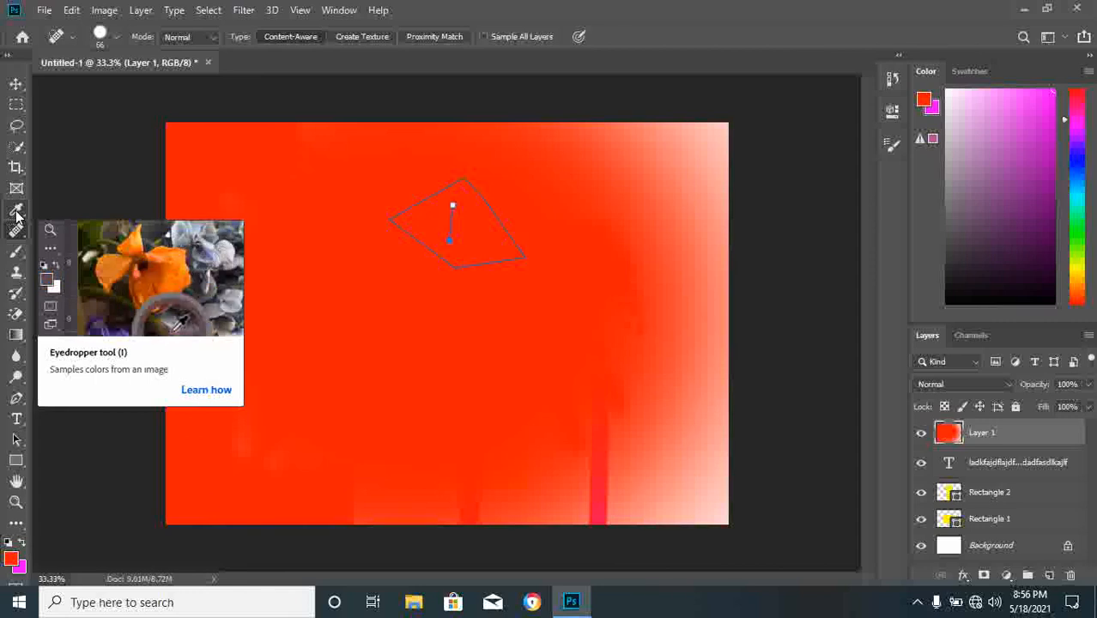
{"action": "left_click", "coordinate": [17, 212]}
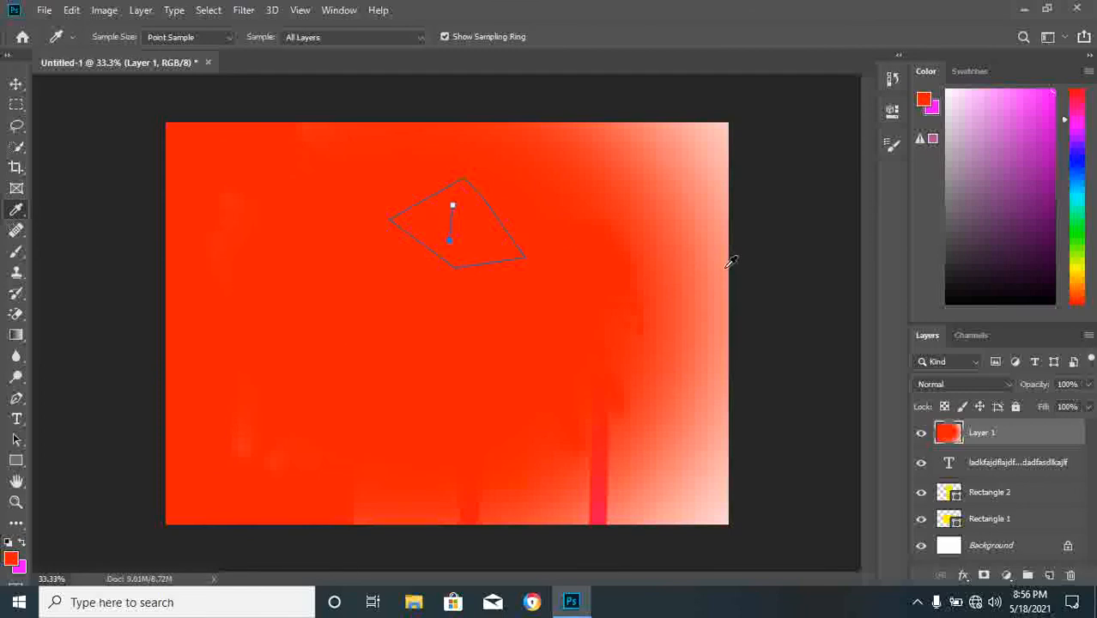
{"action": "left_click", "coordinate": [805, 117], "text": "alt"}
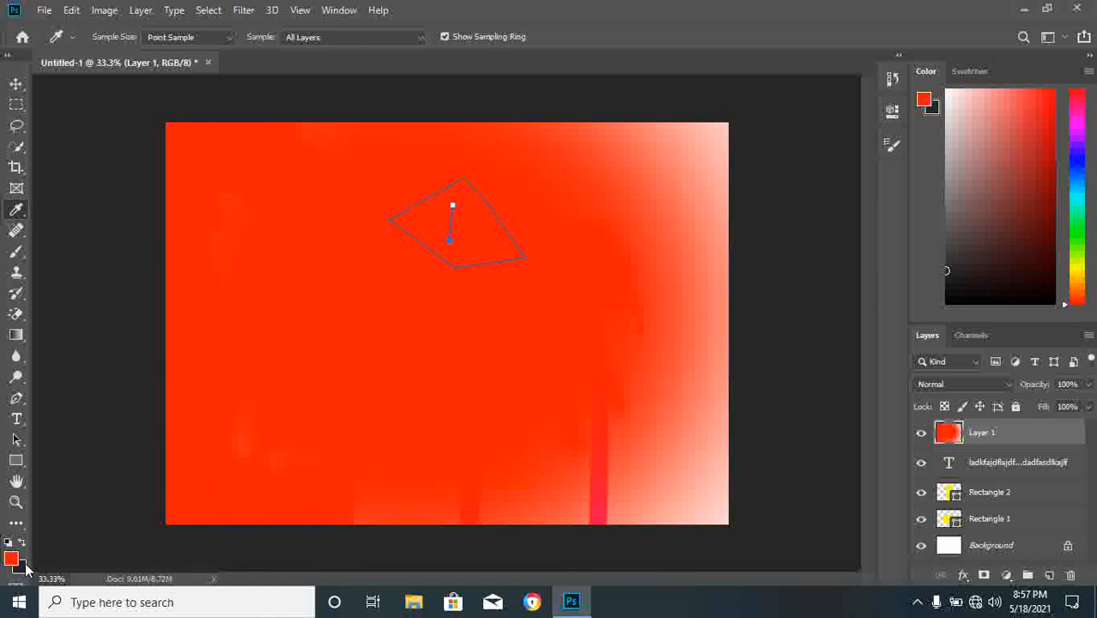
{"action": "left_click", "coordinate": [713, 151], "text": "alt"}
{"action": "left_click", "coordinate": [314, 353], "text": "alt"}
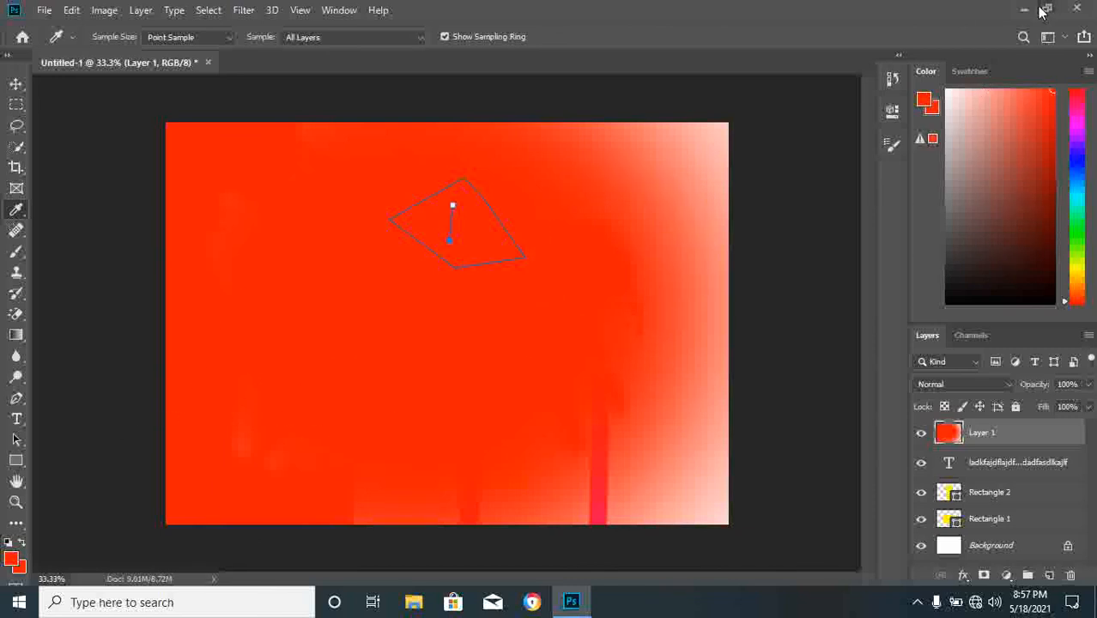
{"action": "double_click", "coordinate": [935, 12]}
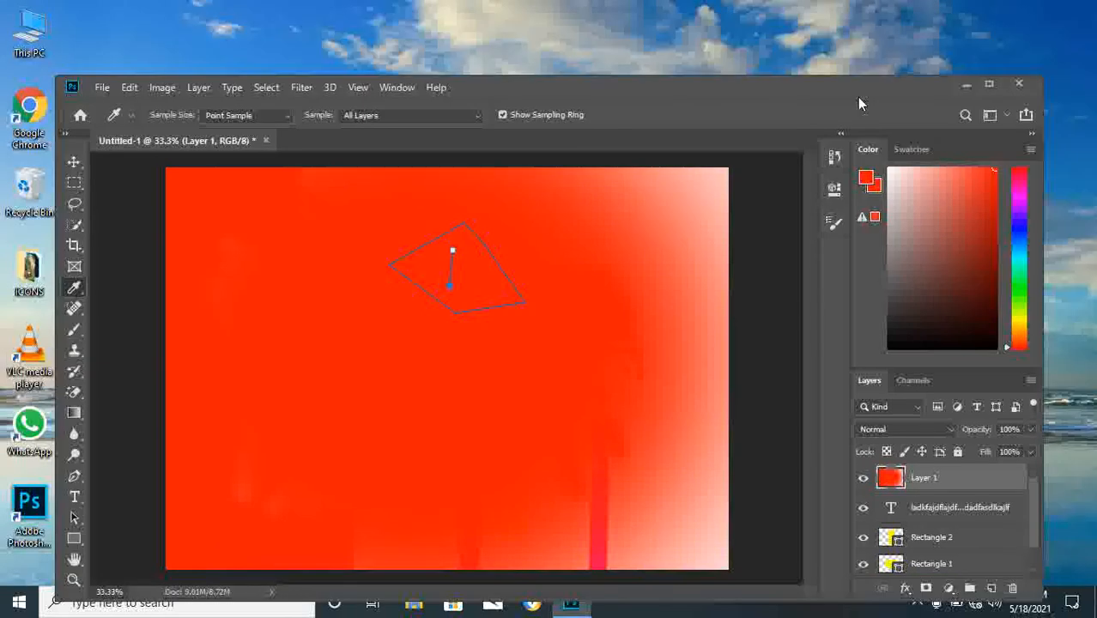
{"action": "double_click", "coordinate": [858, 97]}
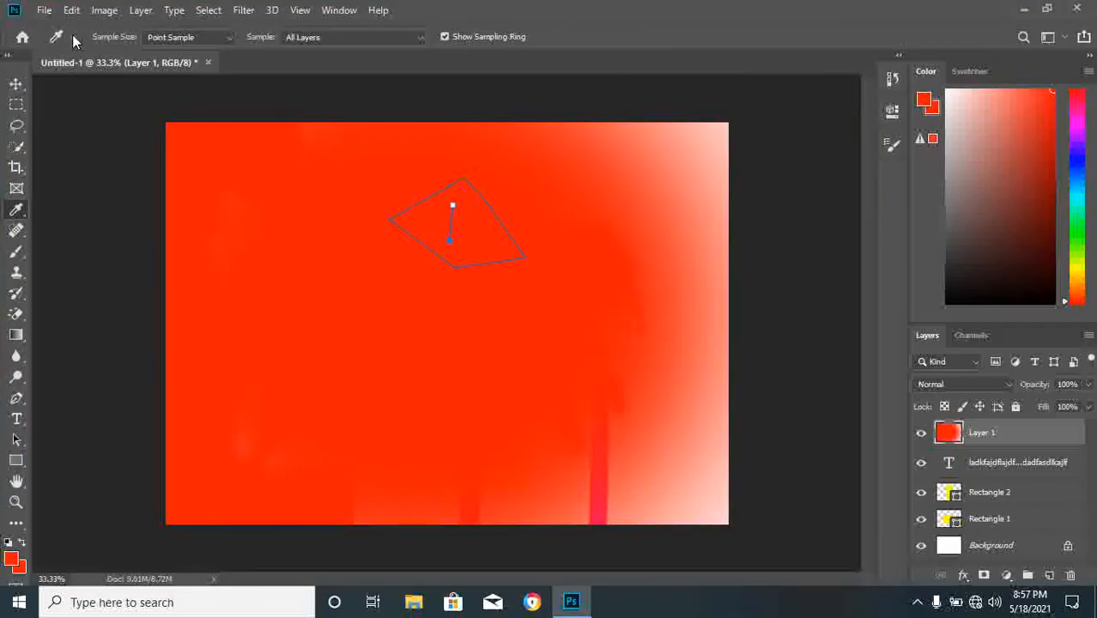
Step: Mask Layer 1 with a rectangular frame over the lower left of the yellow shapes, and draw and delete a narrower second frame
{"action": "left_click", "coordinate": [20, 192]}
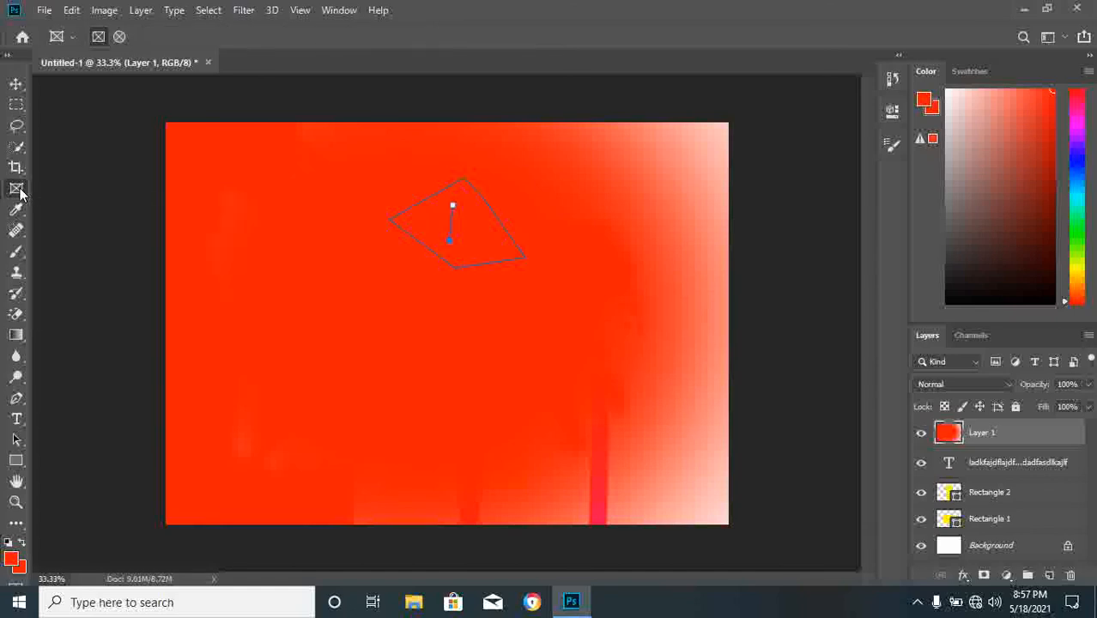
{"action": "left_click_drag", "start_coordinate": [256, 258], "coordinate": [498, 474]}
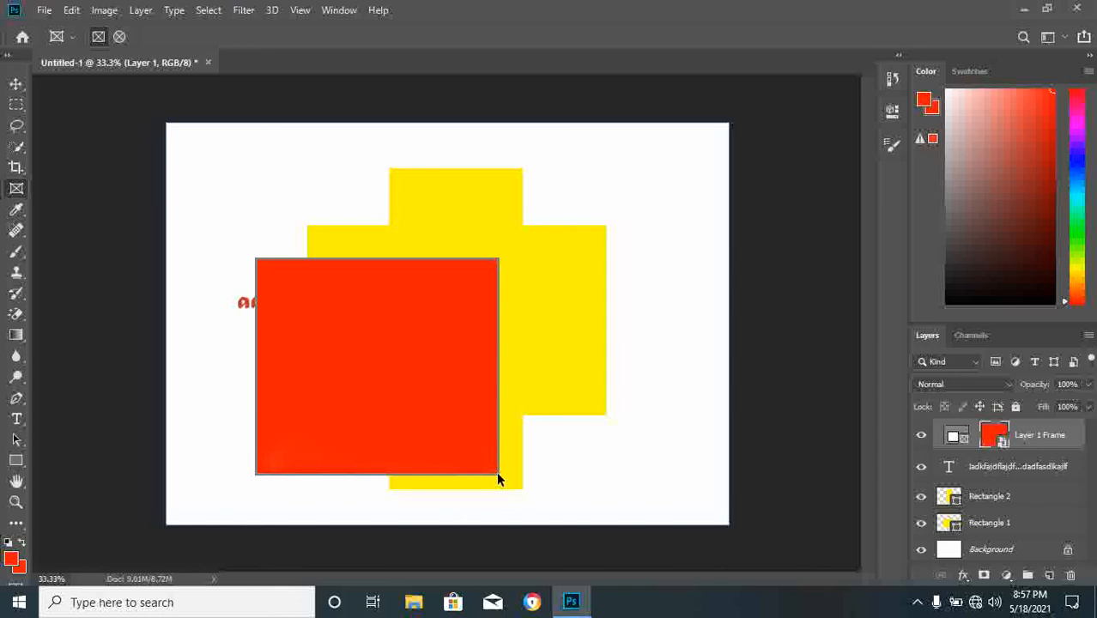
{"action": "left_click_drag", "start_coordinate": [348, 226], "coordinate": [455, 411]}
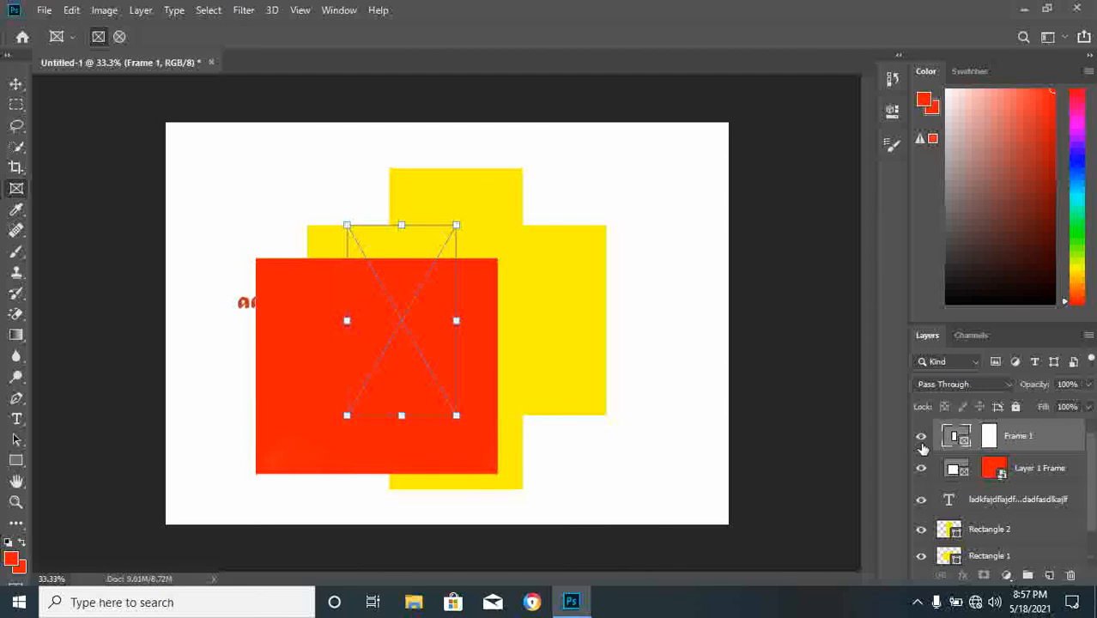
{"action": "key", "text": "Delete"}
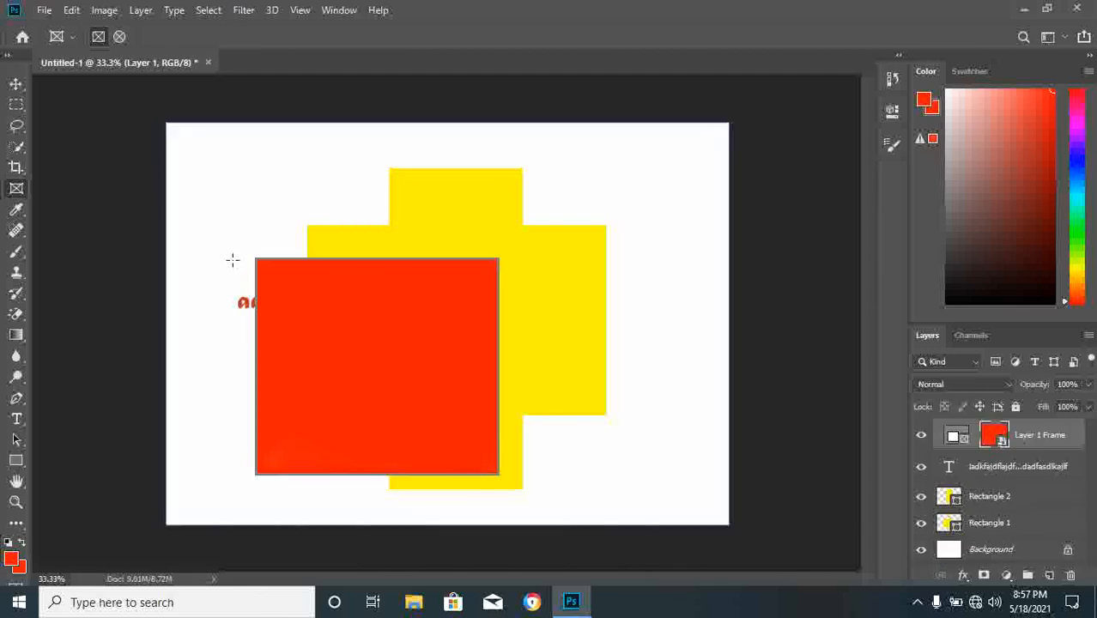
Step: Crop the canvas inward on all four sides, ending just left of the red frame and at its lower edge
{"action": "left_click", "coordinate": [17, 169]}
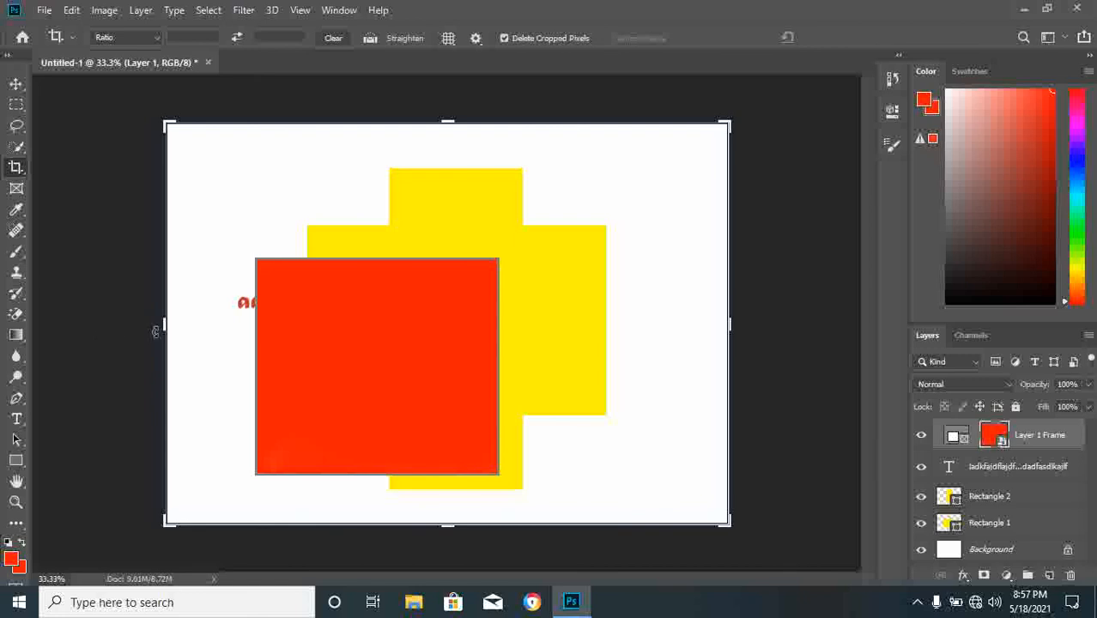
{"action": "left_click_drag", "start_coordinate": [163, 329], "coordinate": [259, 294]}
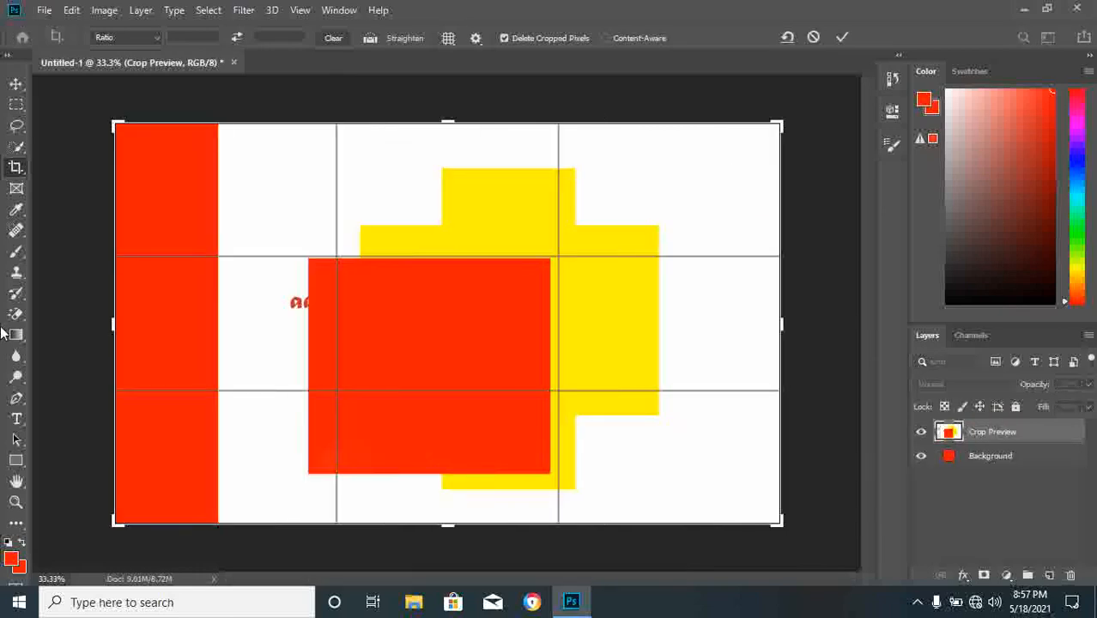
{"action": "left_click_drag", "start_coordinate": [113, 322], "coordinate": [206, 336]}
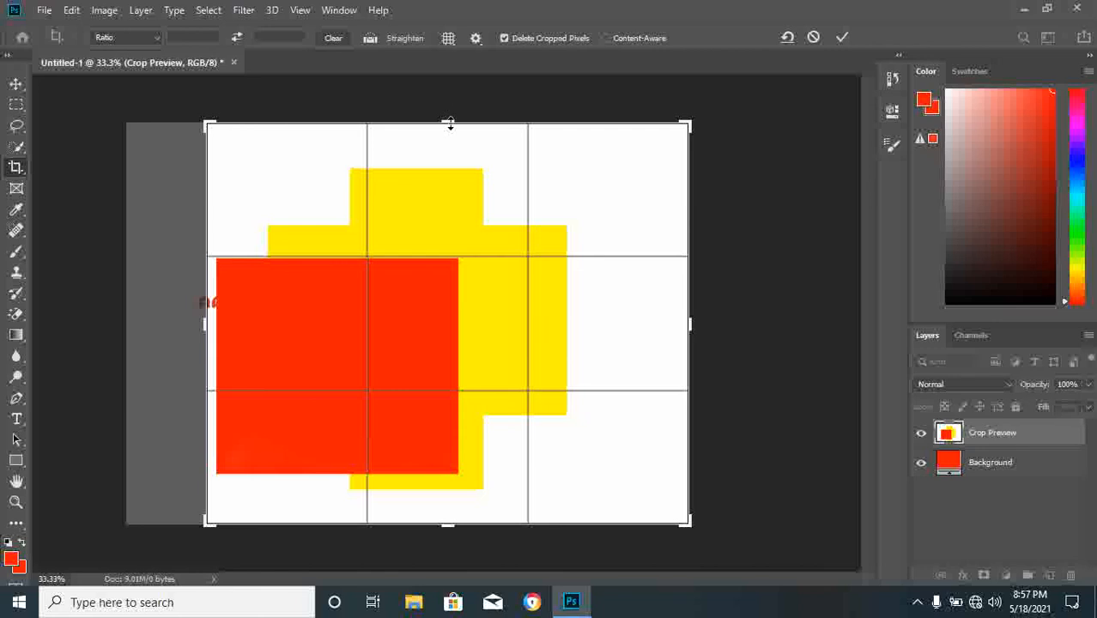
{"action": "left_click_drag", "start_coordinate": [450, 124], "coordinate": [456, 144]}
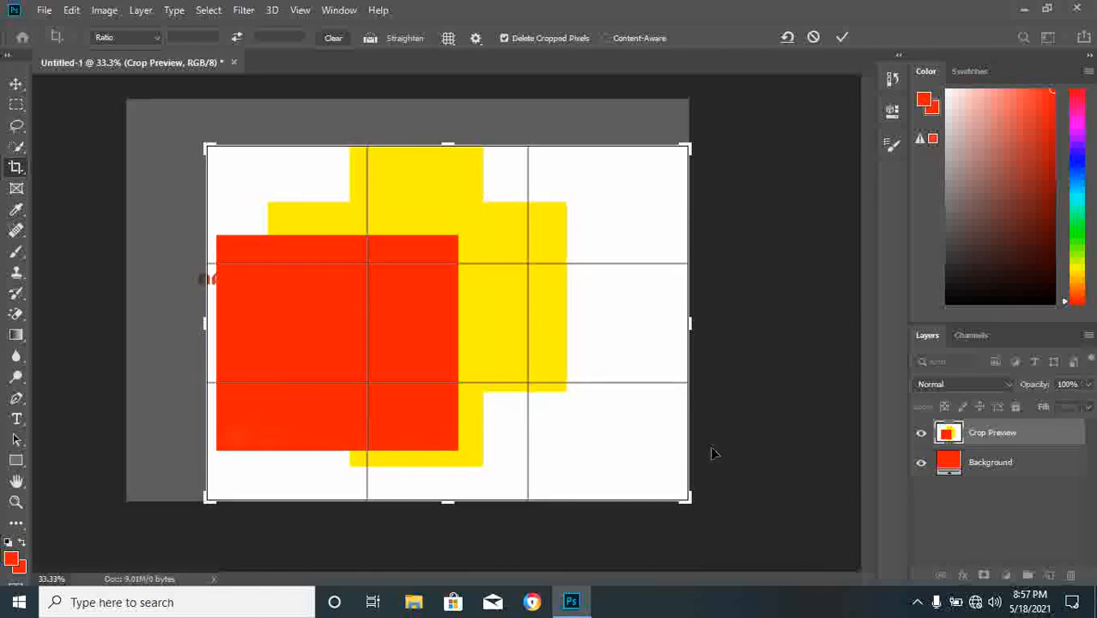
{"action": "left_click_drag", "start_coordinate": [684, 497], "coordinate": [663, 474]}
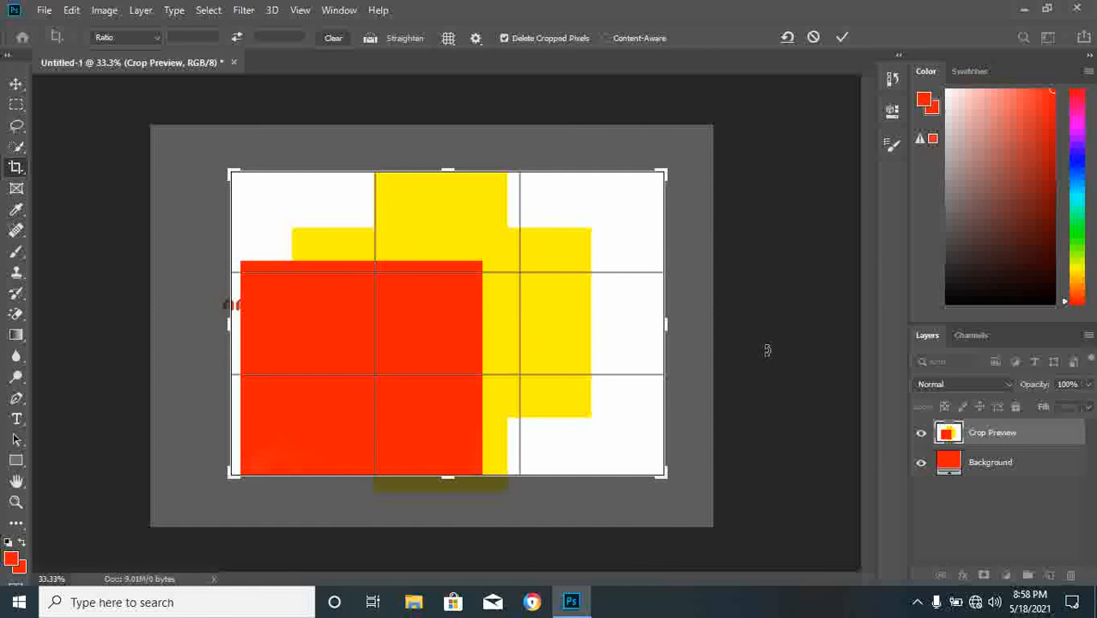
{"action": "left_click", "coordinate": [841, 39]}
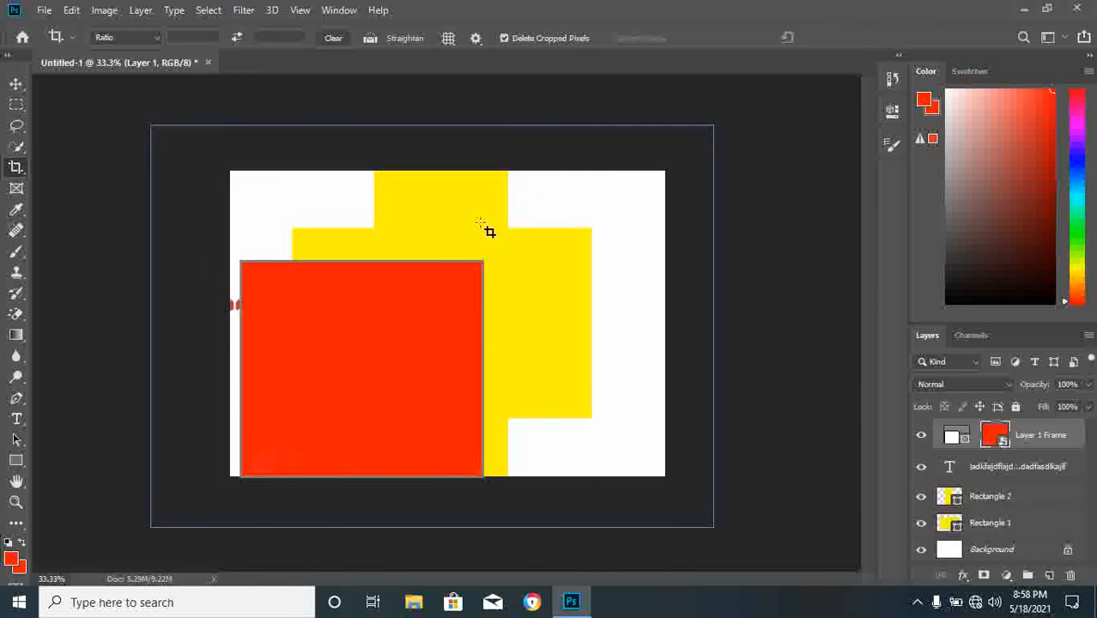
Step: Select the entire canvas, and subtract and add areas over the red frame with the Quick Selection tool
{"action": "left_click", "coordinate": [22, 148]}
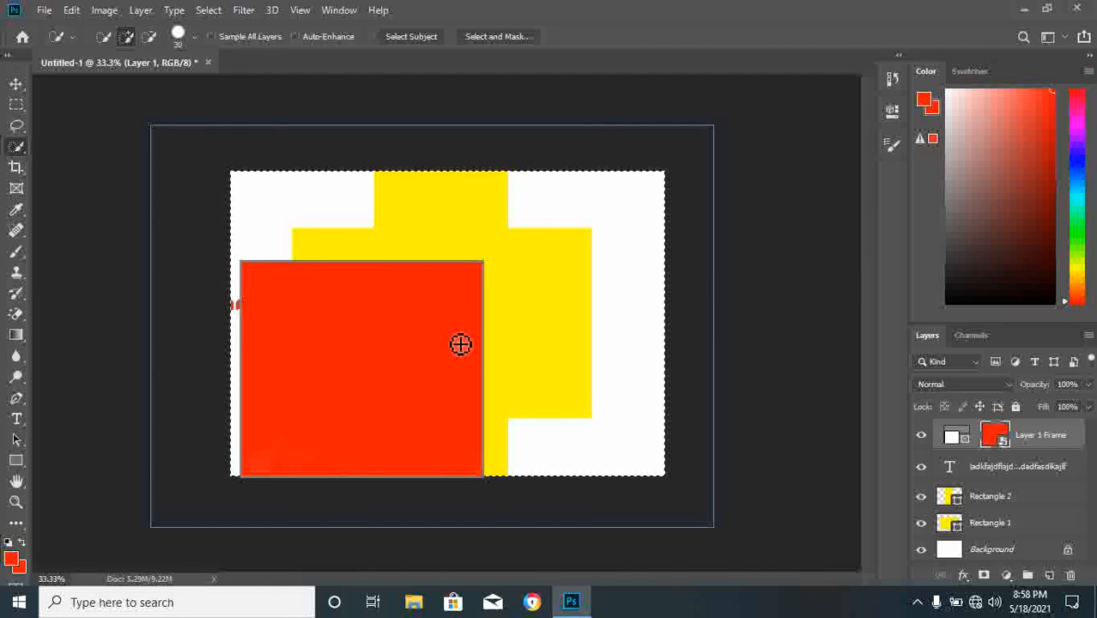
{"action": "key", "text": "ctrl+a"}
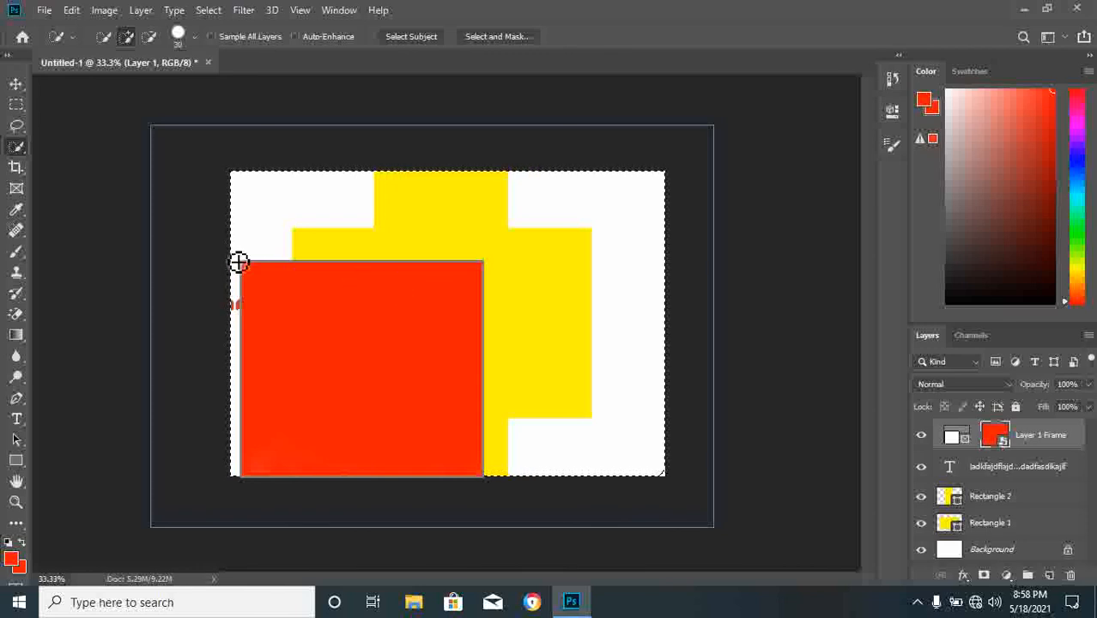
{"action": "left_click", "coordinate": [150, 38]}
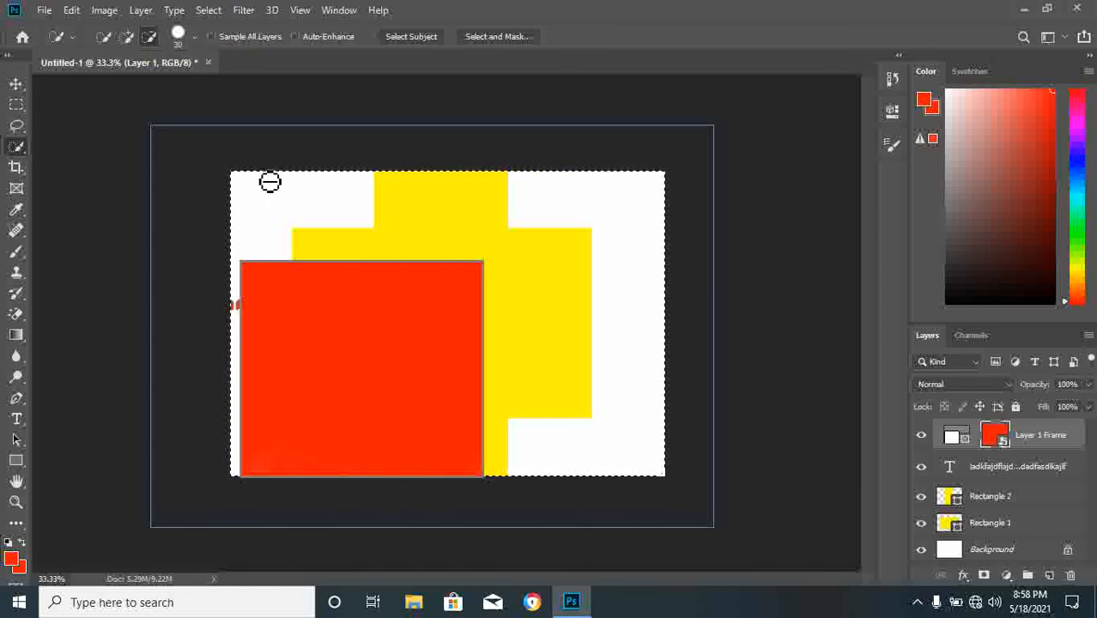
{"action": "mouse_move", "coordinate": [269, 182]}
{"action": "left_mouse_down"}
{"action": "mouse_move", "coordinate": [306, 209]}
{"action": "mouse_move", "coordinate": [284, 215]}
{"action": "mouse_move", "coordinate": [341, 215]}
{"action": "mouse_move", "coordinate": [373, 234]}
{"action": "mouse_move", "coordinate": [328, 244]}
{"action": "mouse_move", "coordinate": [399, 247]}
{"action": "mouse_move", "coordinate": [428, 230]}
{"action": "mouse_move", "coordinate": [421, 198]}
{"action": "mouse_move", "coordinate": [440, 205]}
{"action": "mouse_move", "coordinate": [414, 269]}
{"action": "mouse_move", "coordinate": [357, 256]}
{"action": "mouse_move", "coordinate": [480, 256]}
{"action": "mouse_move", "coordinate": [484, 176]}
{"action": "mouse_move", "coordinate": [486, 221]}
{"action": "mouse_move", "coordinate": [528, 211]}
{"action": "mouse_move", "coordinate": [314, 293]}
{"action": "mouse_move", "coordinate": [572, 411]}
{"action": "mouse_move", "coordinate": [552, 314]}
{"action": "mouse_move", "coordinate": [463, 390]}
{"action": "mouse_move", "coordinate": [353, 396]}
{"action": "left_mouse_up"}
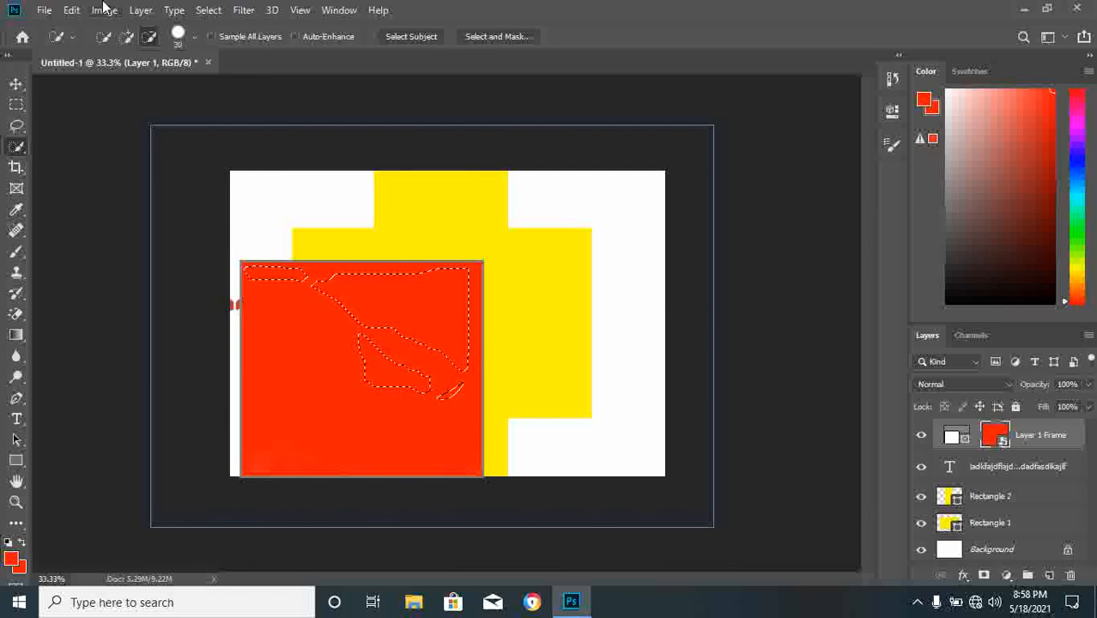
{"action": "left_click", "coordinate": [126, 37]}
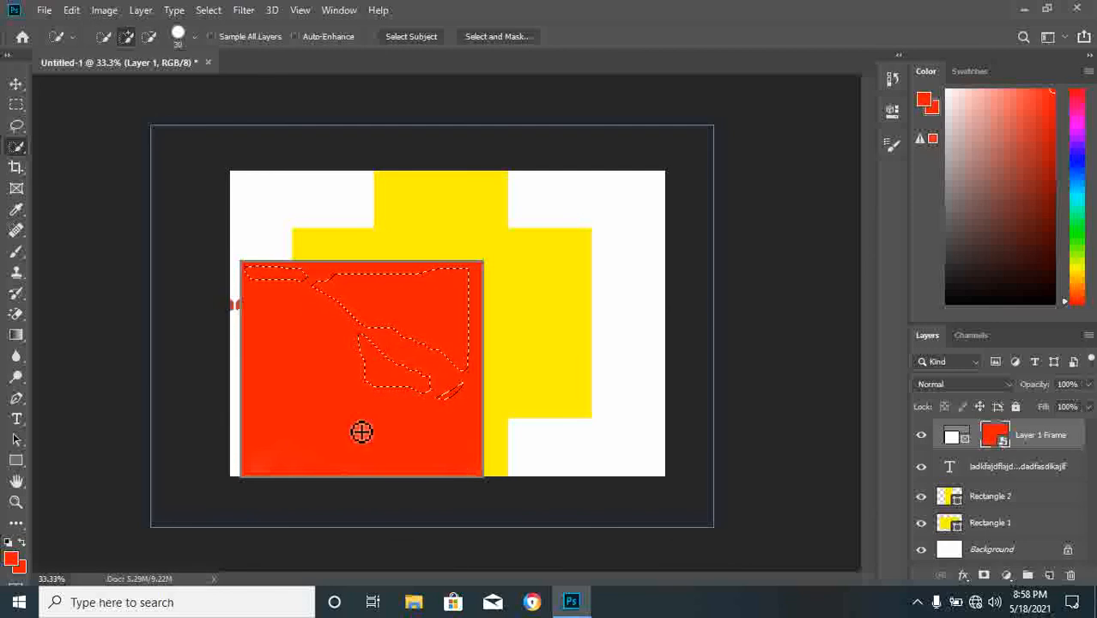
{"action": "mouse_move", "coordinate": [344, 397]}
{"action": "left_mouse_down"}
{"action": "mouse_move", "coordinate": [302, 396]}
{"action": "mouse_move", "coordinate": [391, 452]}
{"action": "mouse_move", "coordinate": [372, 418]}
{"action": "mouse_move", "coordinate": [416, 392]}
{"action": "left_mouse_up"}
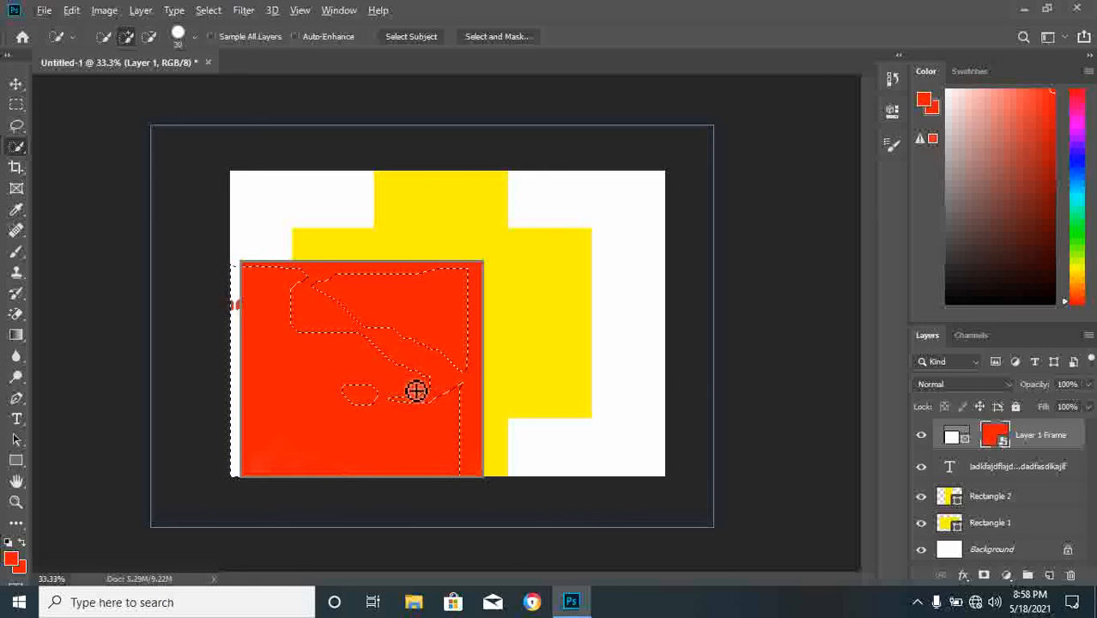
{"action": "left_click", "coordinate": [417, 391]}
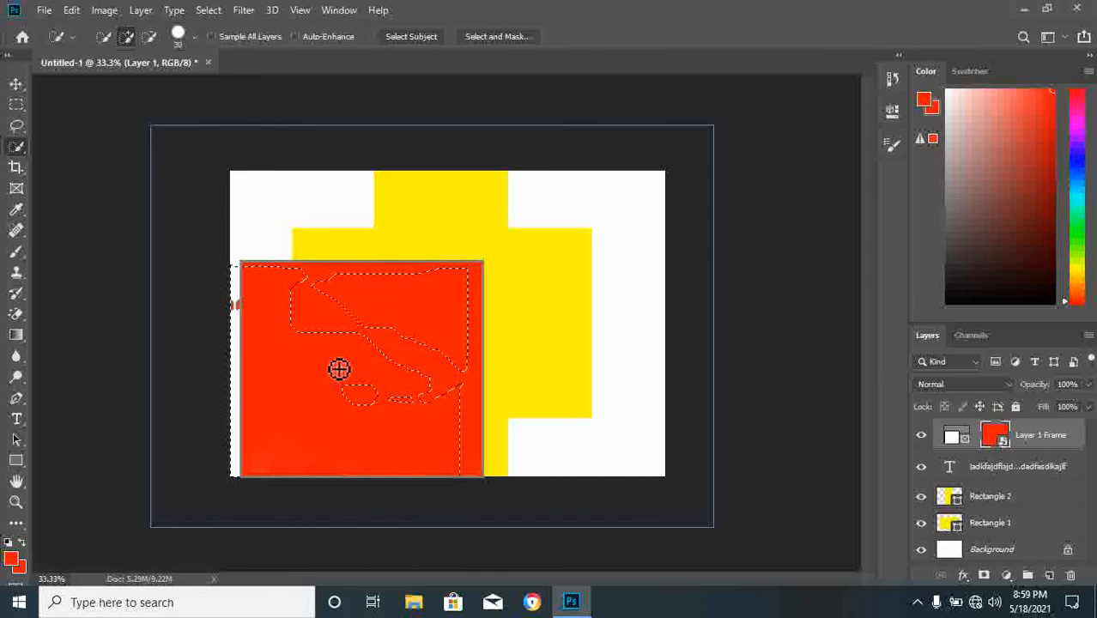
Step: Draw freehand Lasso selections inside the red frame, ending with a tall rounded outline around its middle
{"action": "left_click", "coordinate": [19, 126]}
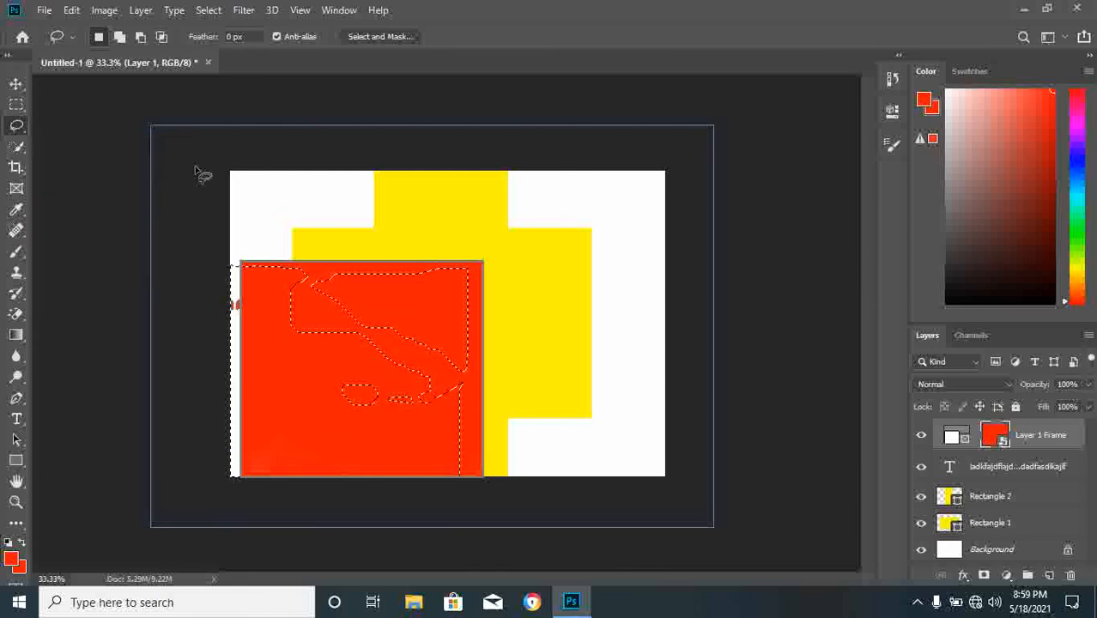
{"action": "left_click", "coordinate": [321, 283]}
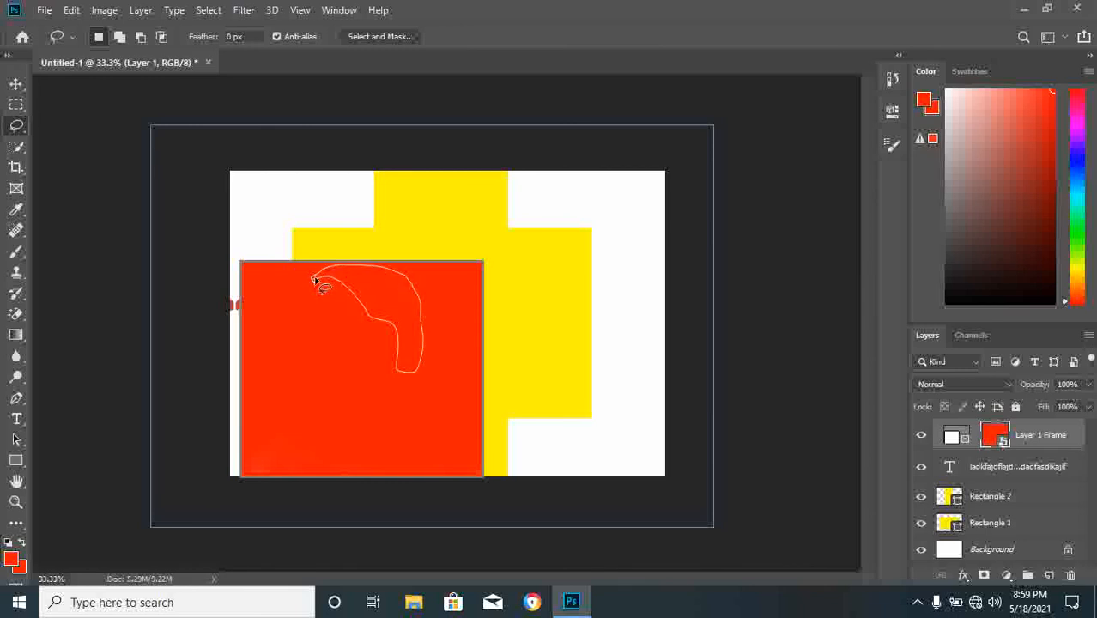
{"action": "left_click_drag", "start_coordinate": [314, 279], "coordinate": [319, 281]}
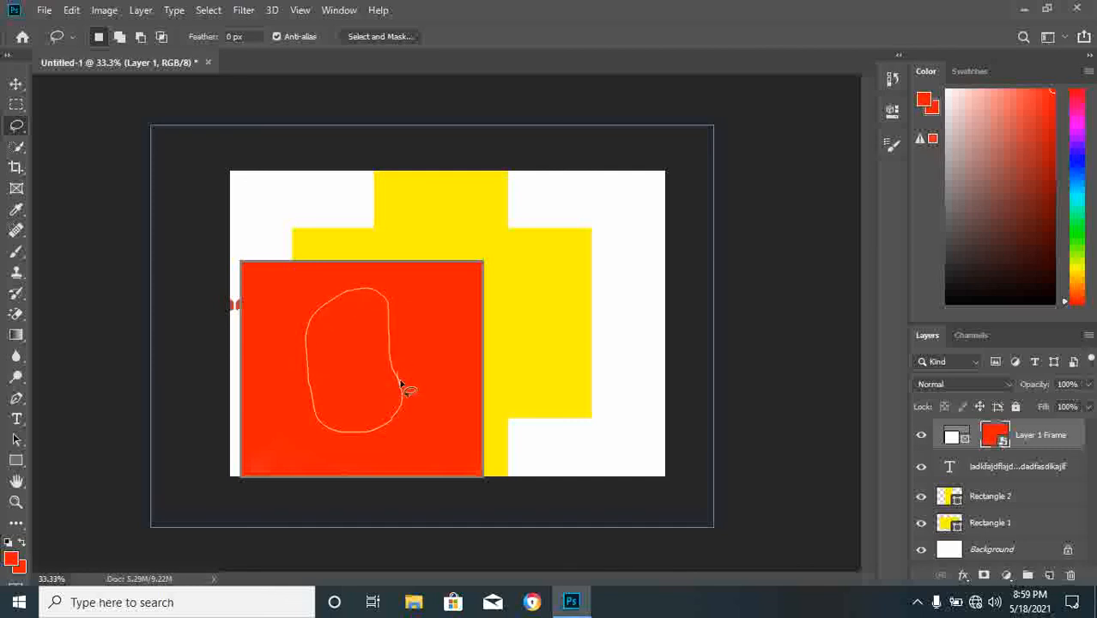
Step: Draw a rectangular marquee selection over most of the red frame, extending into the yellow and white area on its right
{"action": "left_click", "coordinate": [15, 104]}
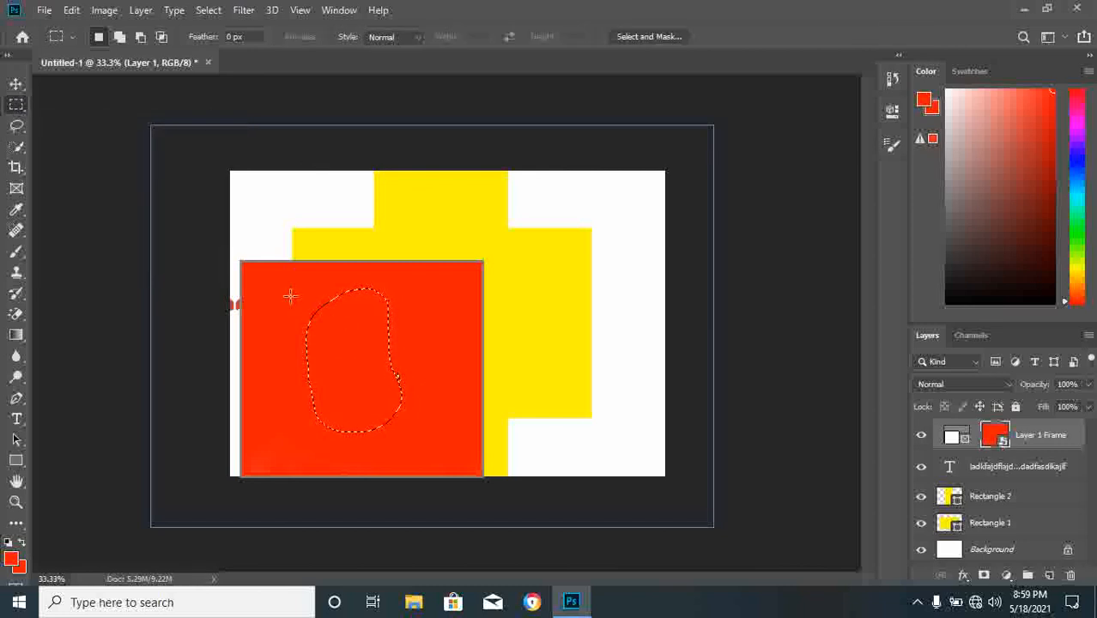
{"action": "left_click_drag", "start_coordinate": [277, 280], "coordinate": [538, 457]}
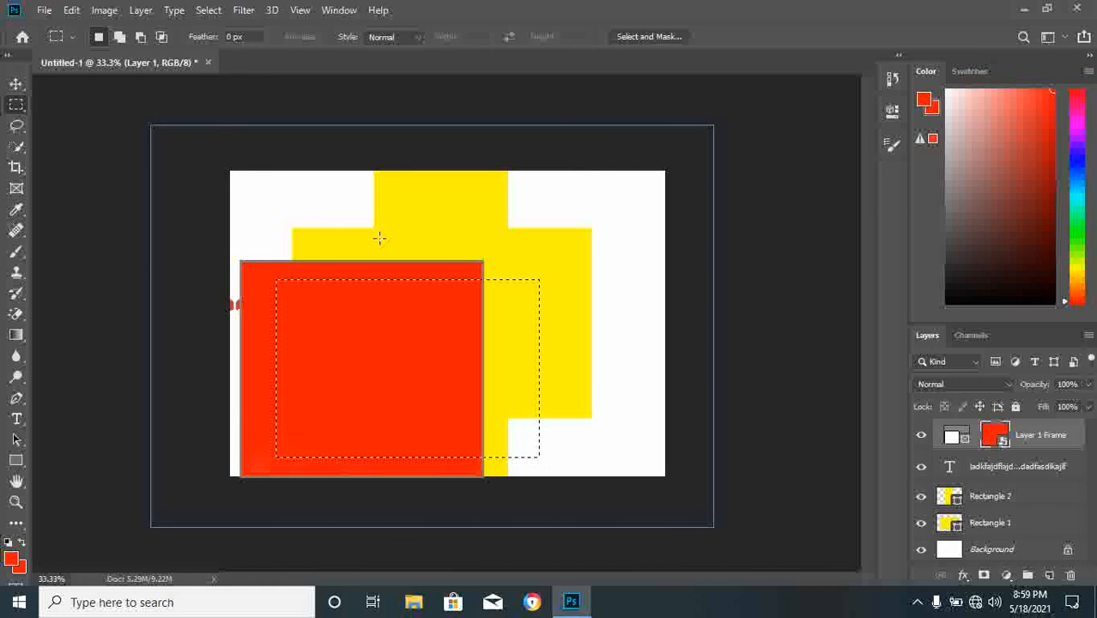
{"action": "right_click", "coordinate": [16, 104]}
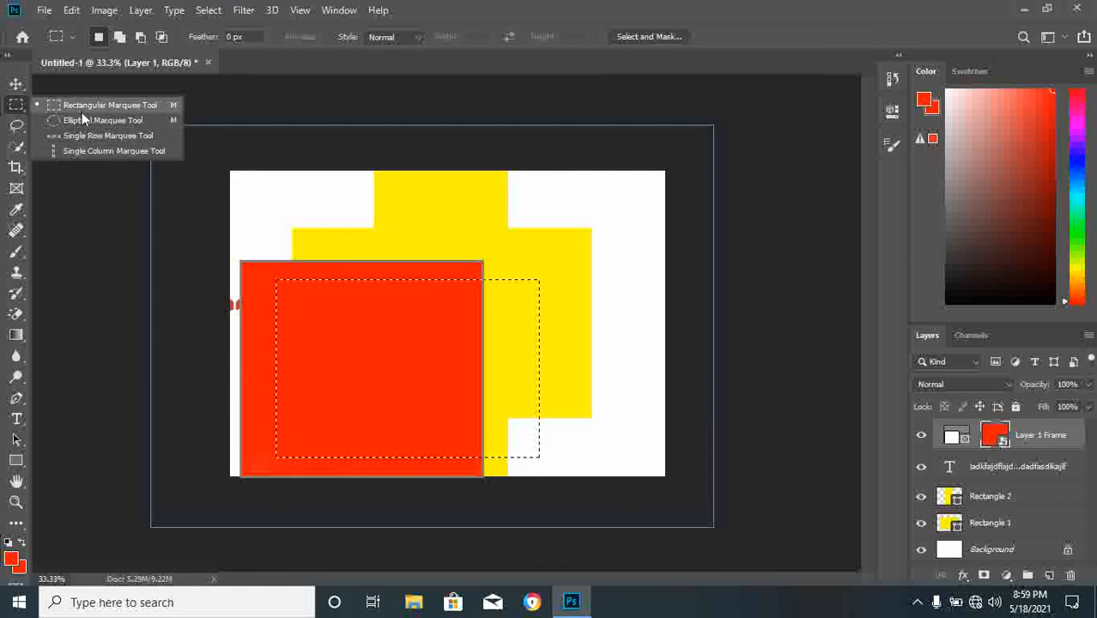
{"action": "left_click", "coordinate": [17, 107]}
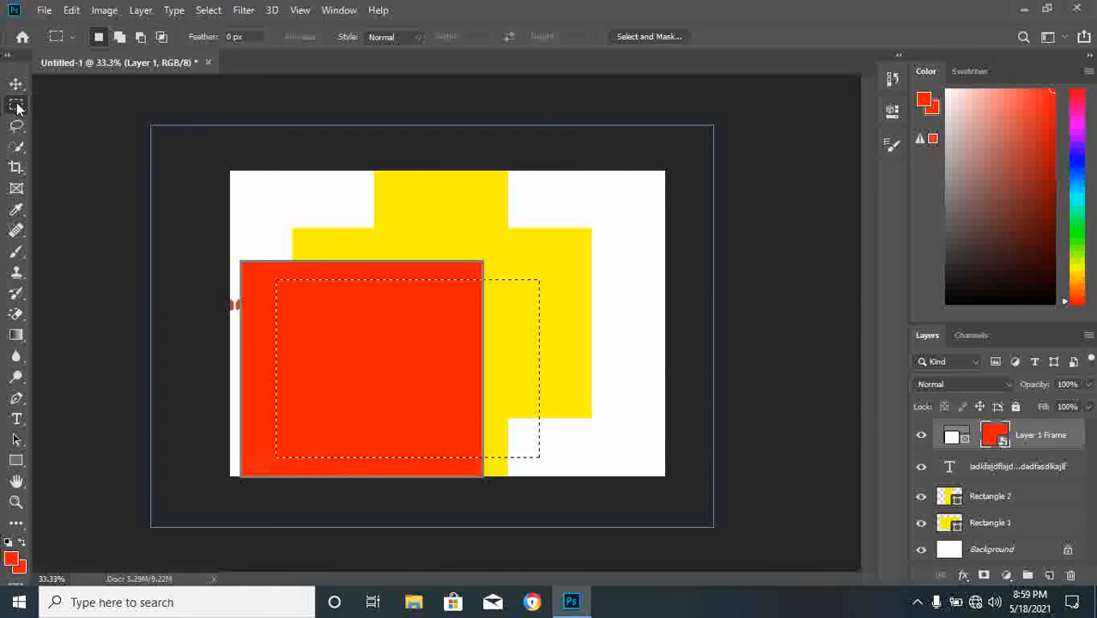
Step: Deselect the rectangular marquee selection
{"action": "left_click", "coordinate": [13, 87]}
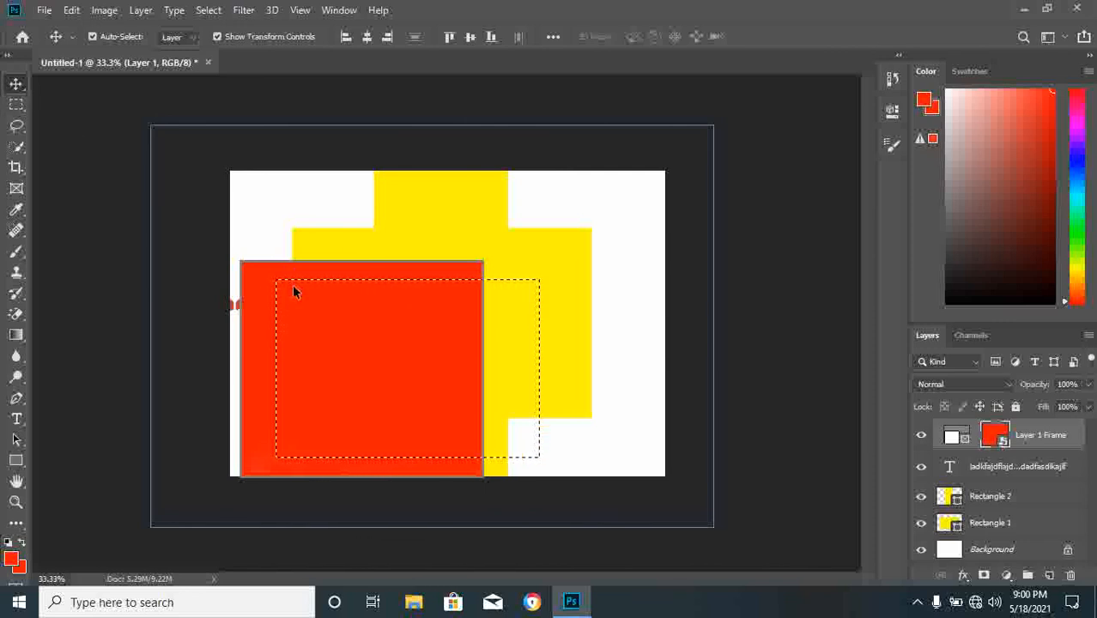
{"action": "right_click", "coordinate": [344, 310]}
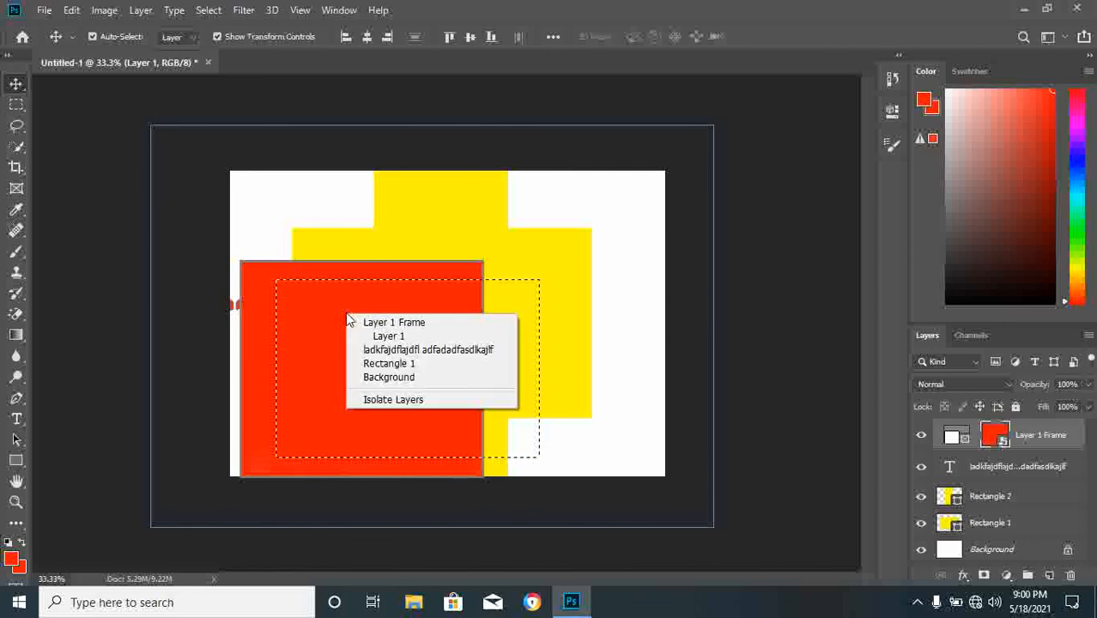
{"action": "left_click", "coordinate": [13, 107]}
{"action": "left_click", "coordinate": [15, 106]}
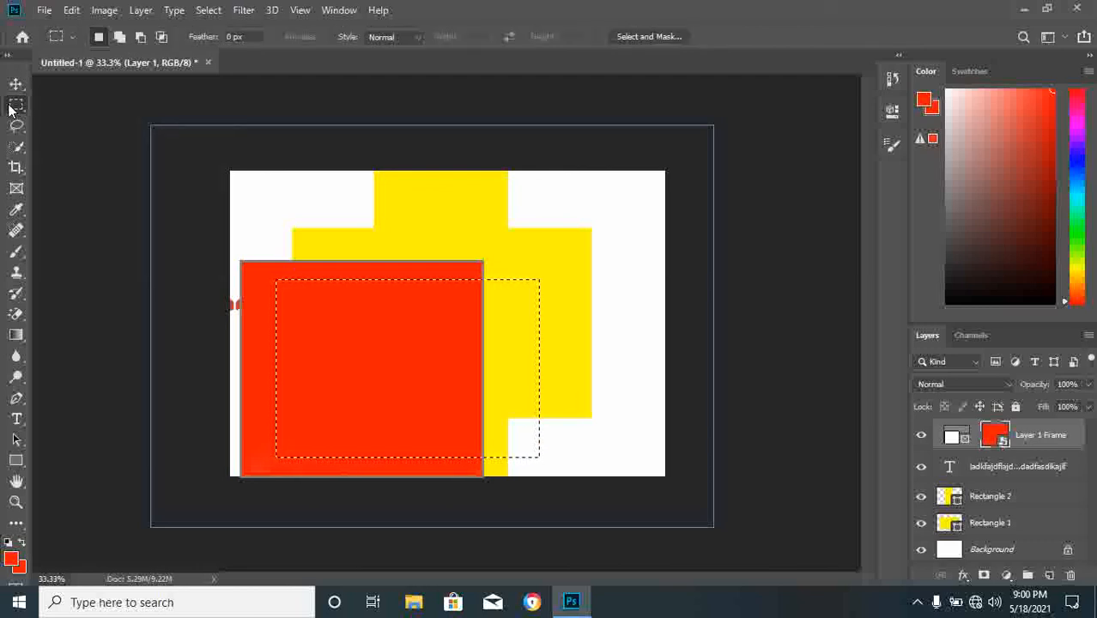
{"action": "right_click", "coordinate": [438, 346]}
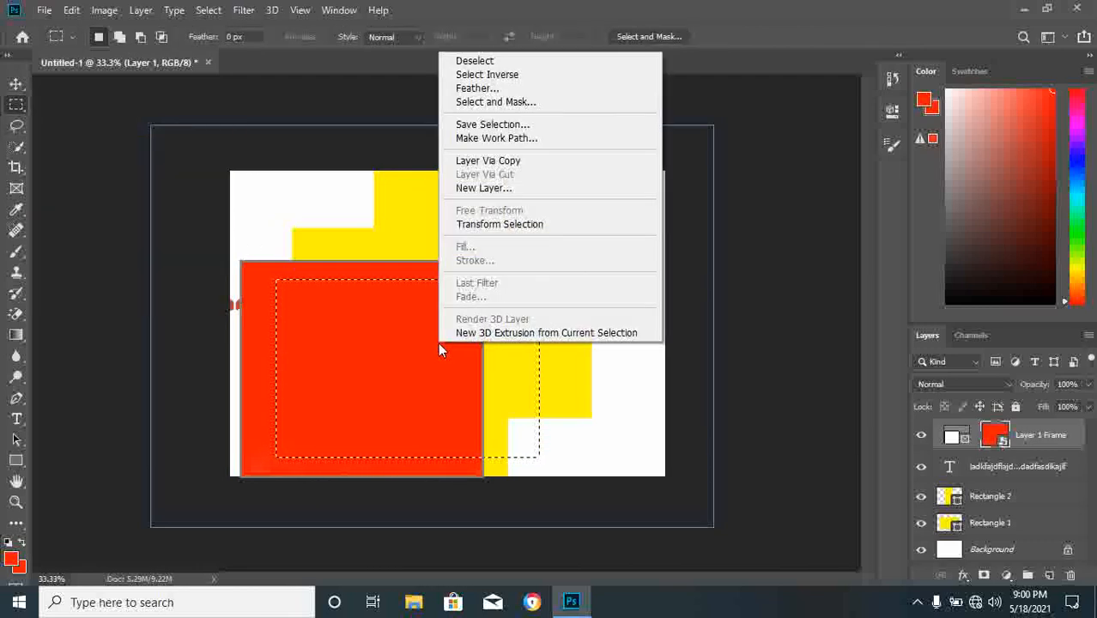
{"action": "left_click", "coordinate": [468, 68]}
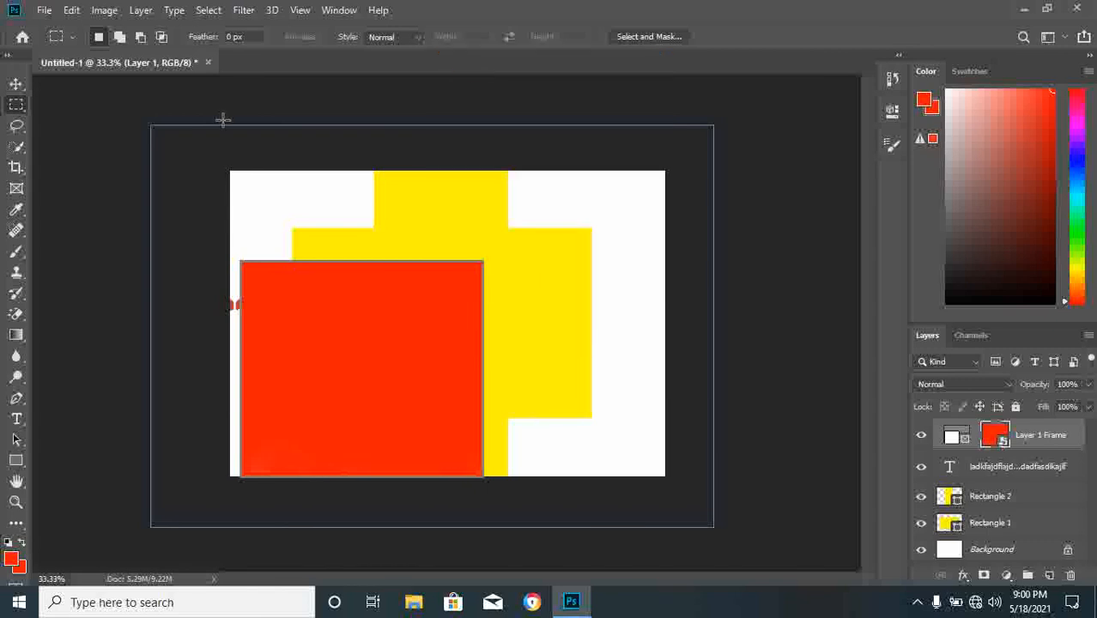
Step: Activate the Move tool and toggle Show Transform Controls off and on several times, leaving the controls enabled
{"action": "left_click", "coordinate": [16, 84]}
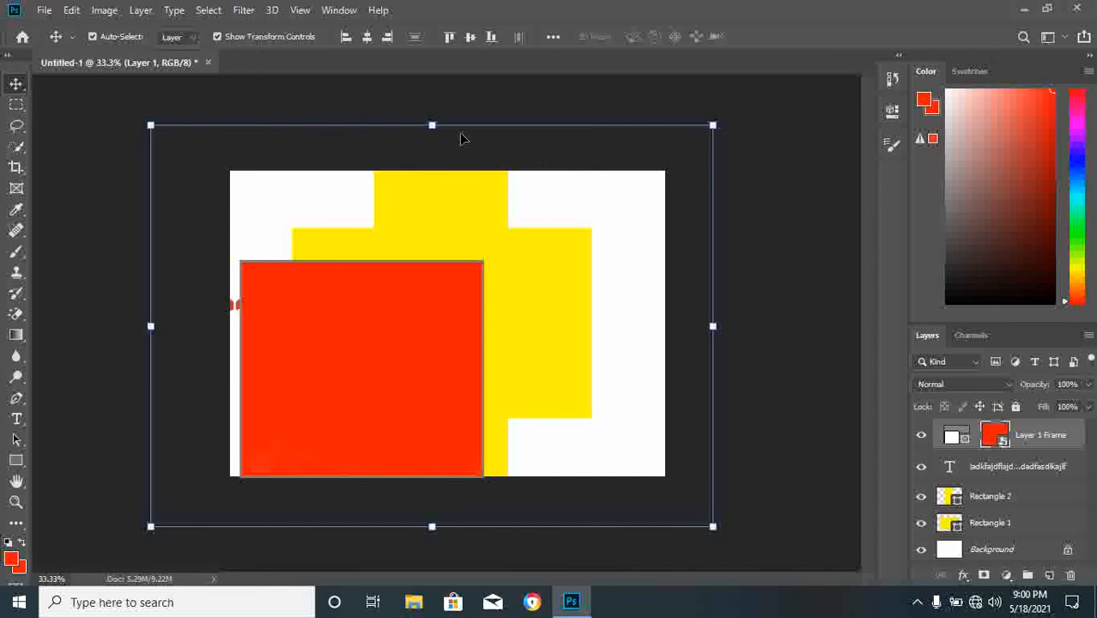
{"action": "left_click", "coordinate": [217, 36]}
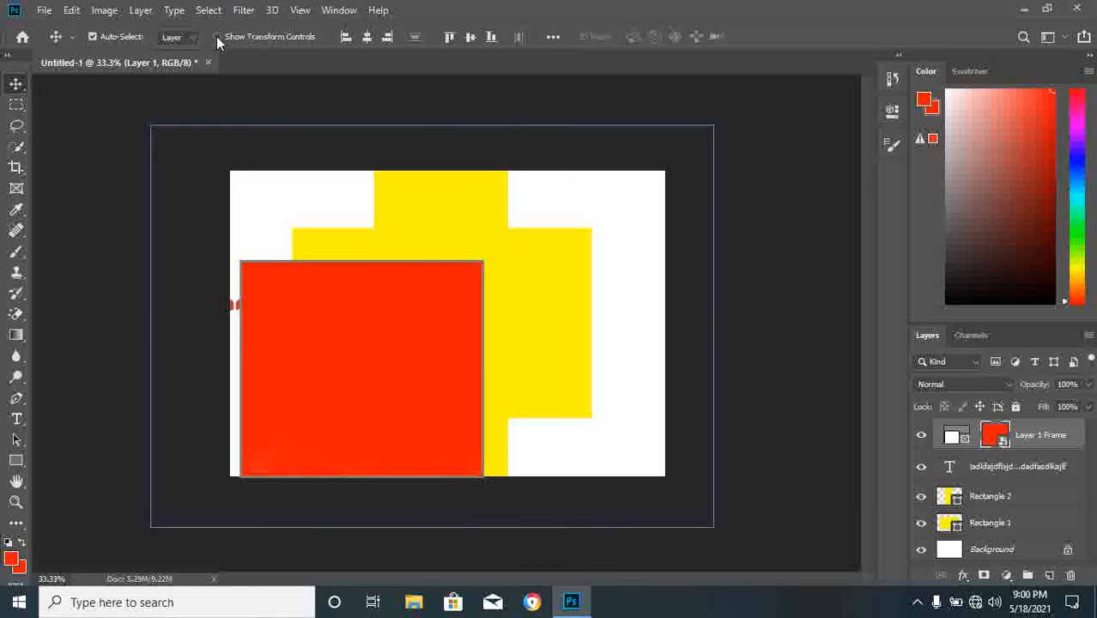
{"action": "left_click", "coordinate": [216, 36]}
{"action": "left_click", "coordinate": [216, 36]}
{"action": "left_click", "coordinate": [216, 36]}
{"action": "left_click", "coordinate": [216, 36]}
{"action": "left_click", "coordinate": [217, 36]}
{"action": "left_click", "coordinate": [216, 36]}
{"action": "left_click", "coordinate": [217, 36]}
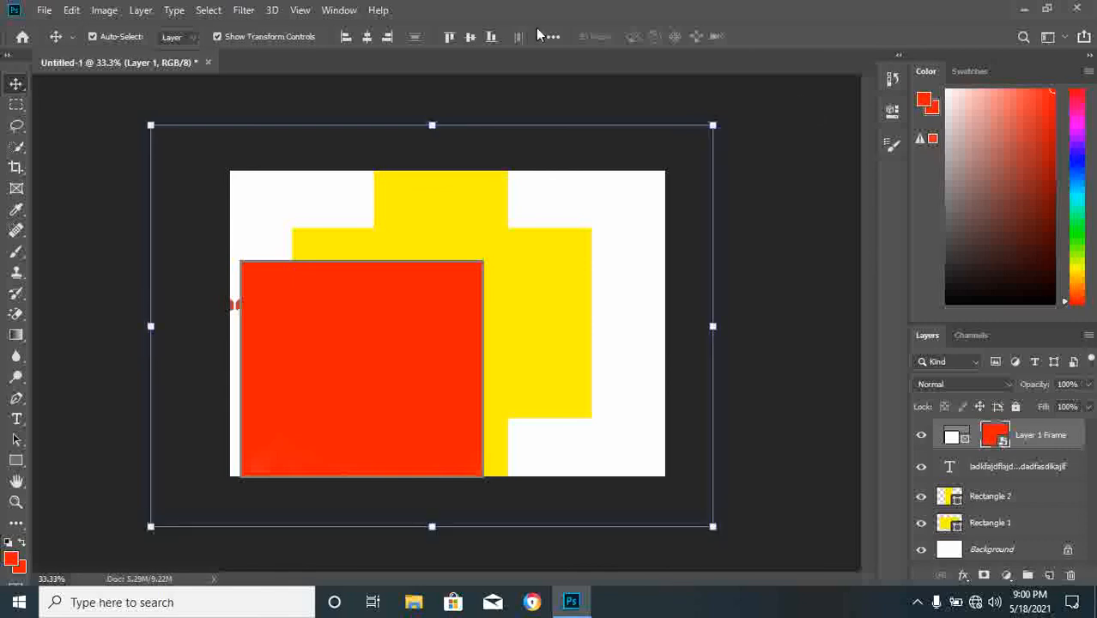
Step: Scale the framed red layer's content proportionally to about 53% and reposition it at about X 530 px, Y 700 px
{"action": "left_click_drag", "start_coordinate": [712, 125], "coordinate": [607, 200]}
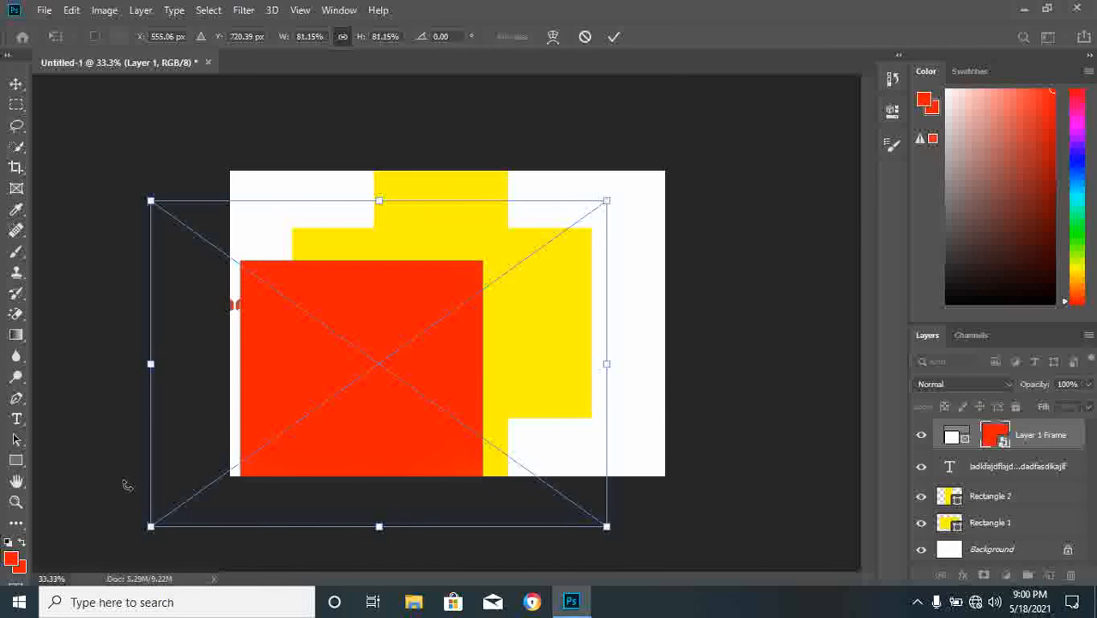
{"action": "left_click_drag", "start_coordinate": [149, 527], "coordinate": [309, 419]}
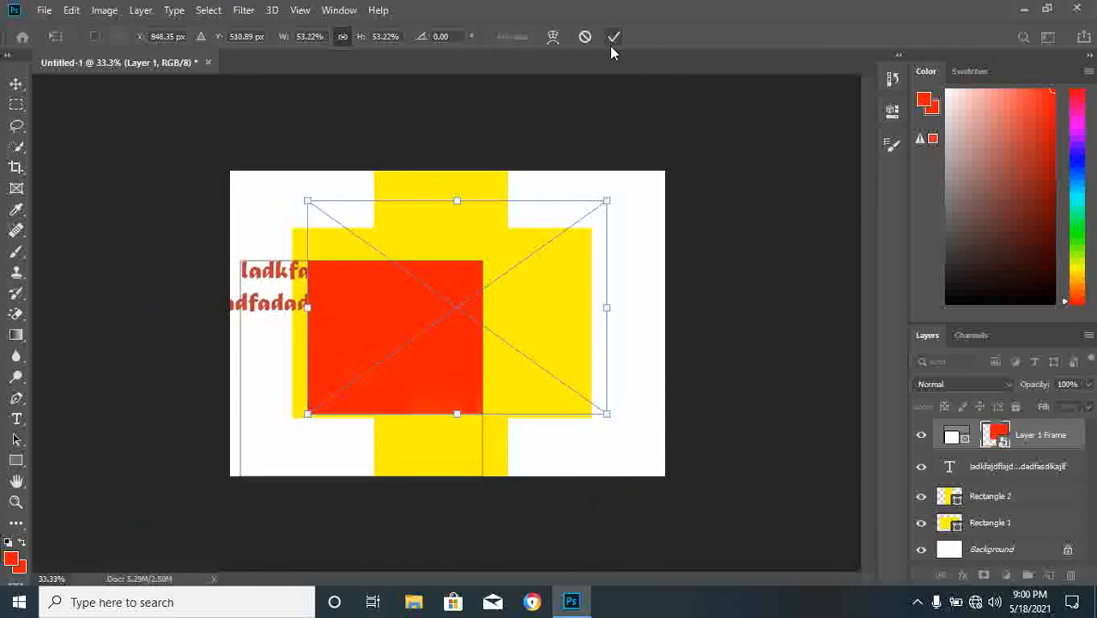
{"action": "left_click_drag", "start_coordinate": [397, 315], "coordinate": [311, 365]}
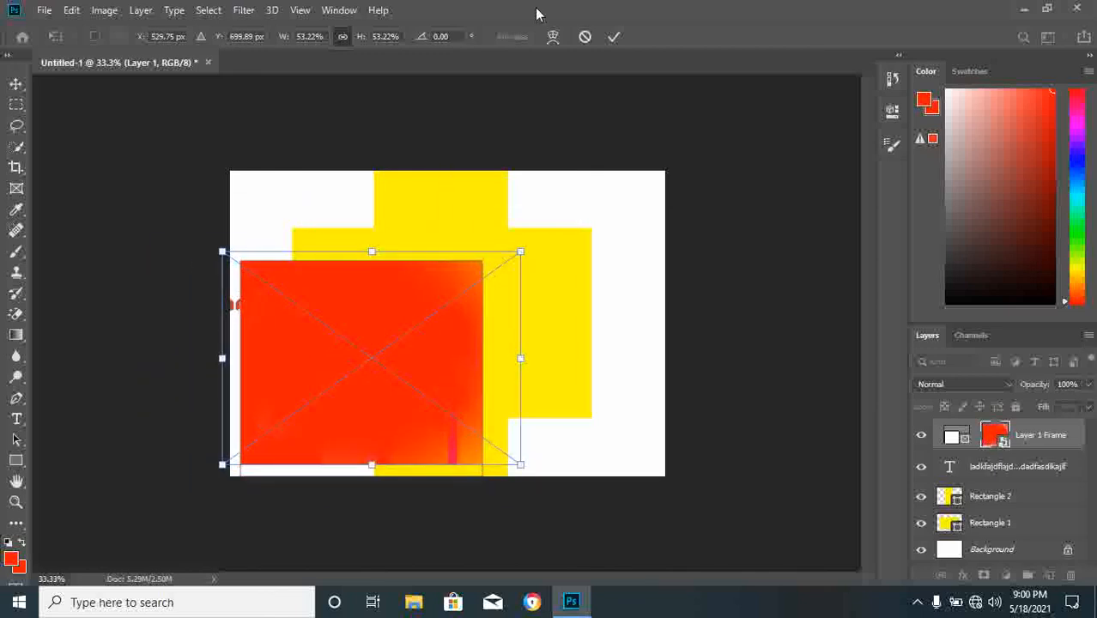
{"action": "left_click", "coordinate": [614, 35]}
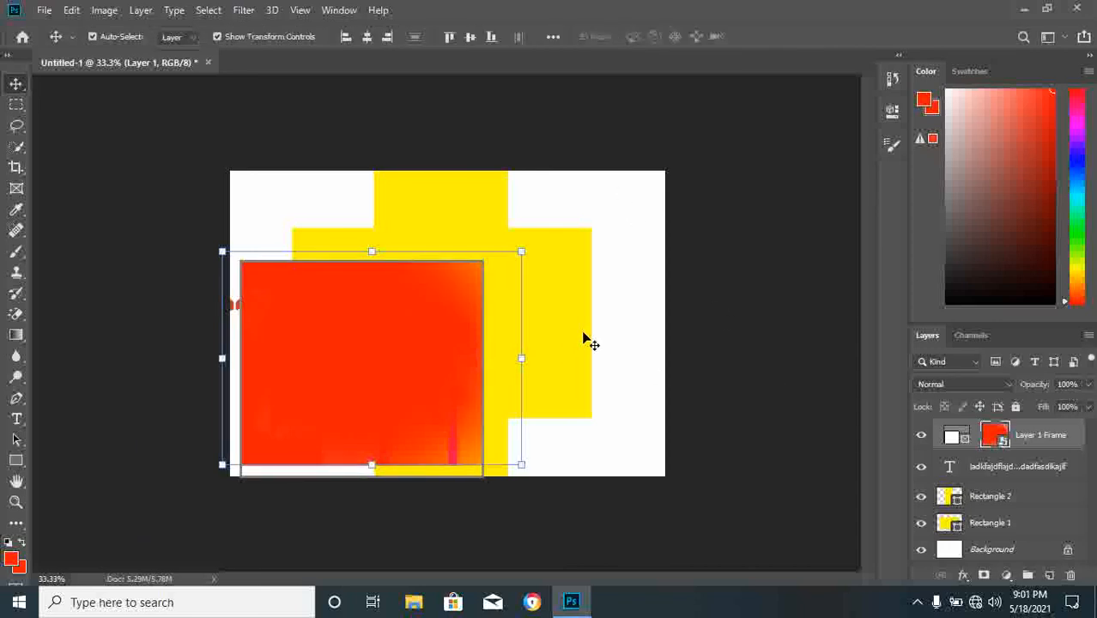
Step: Resize the wide yellow Rectangle 1 to about 94% width and 105% height, and rotate it to about 61°
{"action": "left_click", "coordinate": [565, 311]}
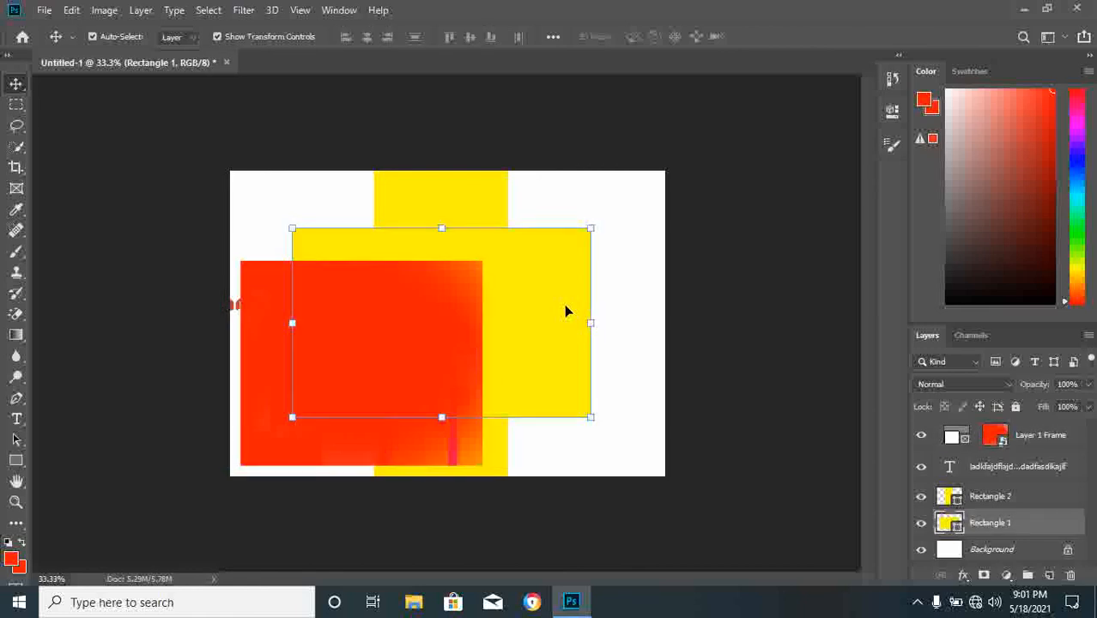
{"action": "mouse_move", "coordinate": [590, 227]}
{"action": "left_mouse_down"}
{"action": "mouse_move", "coordinate": [680, 225]}
{"action": "mouse_move", "coordinate": [202, 283]}
{"action": "mouse_move", "coordinate": [587, 240]}
{"action": "mouse_move", "coordinate": [477, 175]}
{"action": "mouse_move", "coordinate": [622, 247]}
{"action": "mouse_move", "coordinate": [600, 214]}
{"action": "left_mouse_up"}
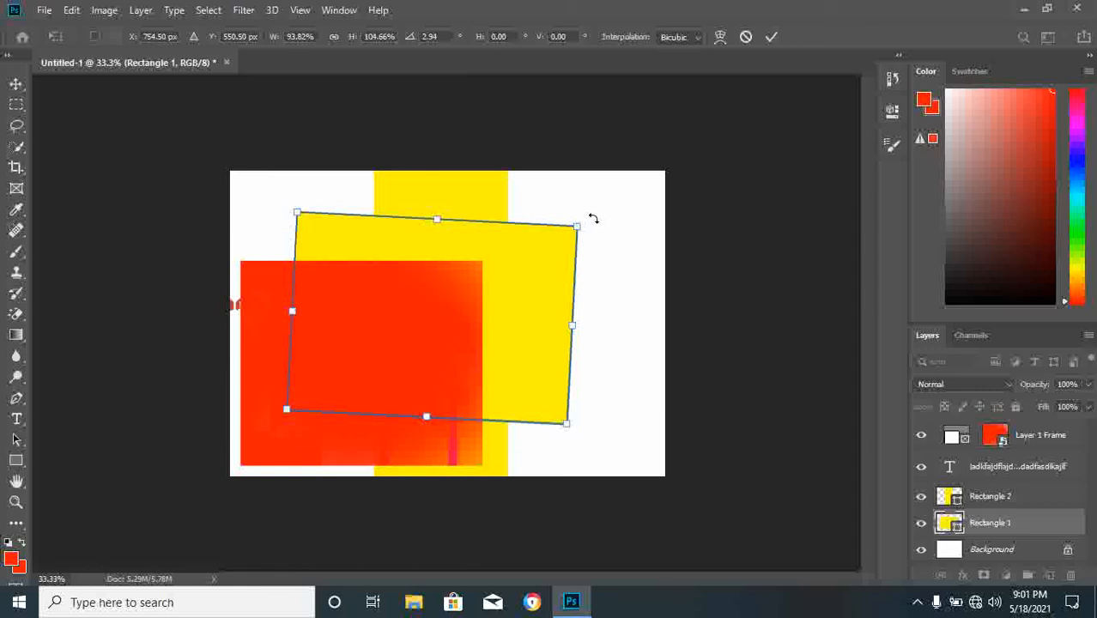
{"action": "left_click_drag", "start_coordinate": [593, 218], "coordinate": [563, 382]}
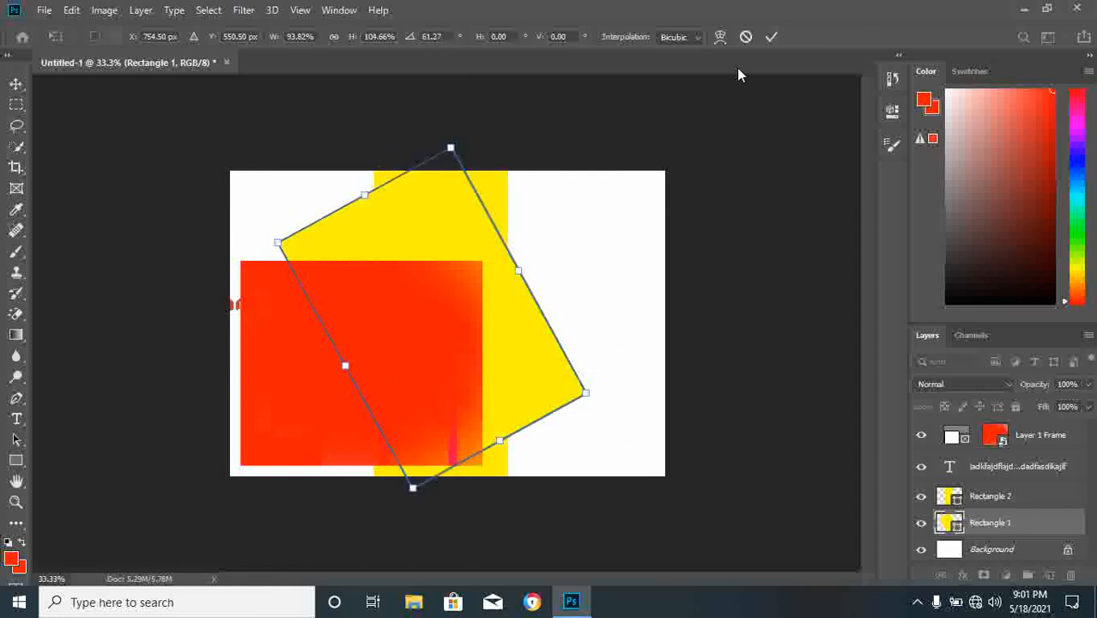
{"action": "left_click", "coordinate": [772, 37]}
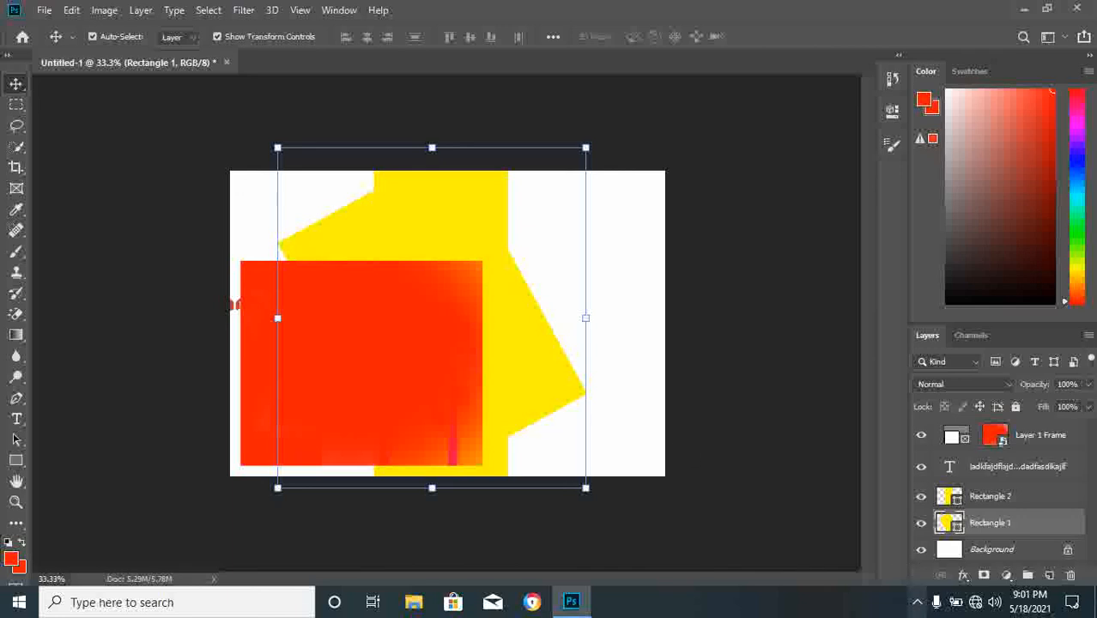
{"action": "left_click", "coordinate": [917, 601]}
{"action": "right_click", "coordinate": [918, 570]}
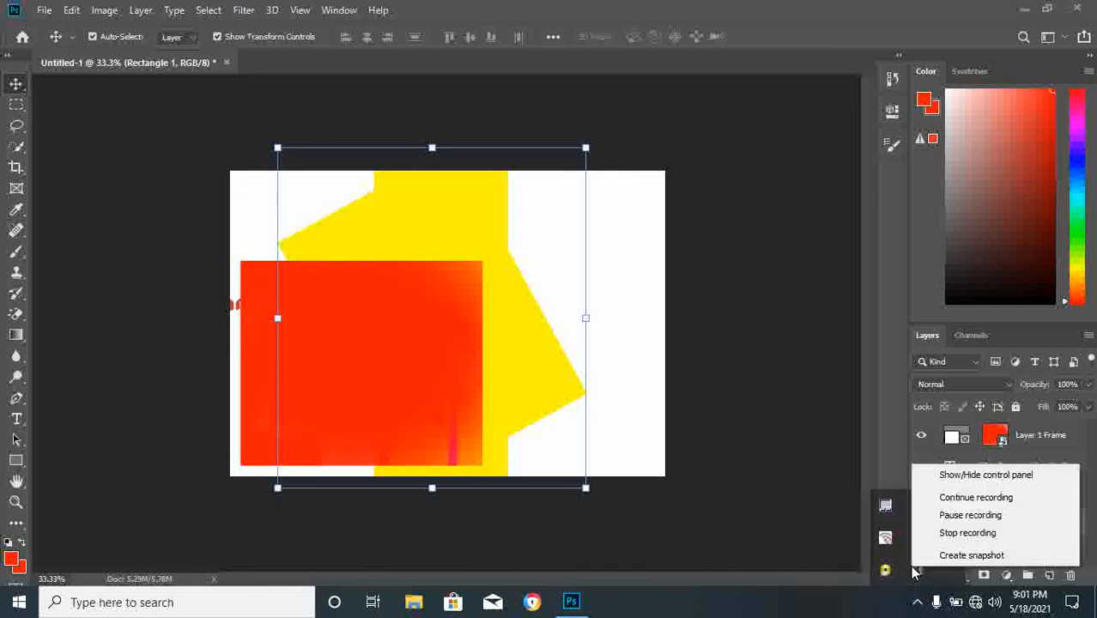